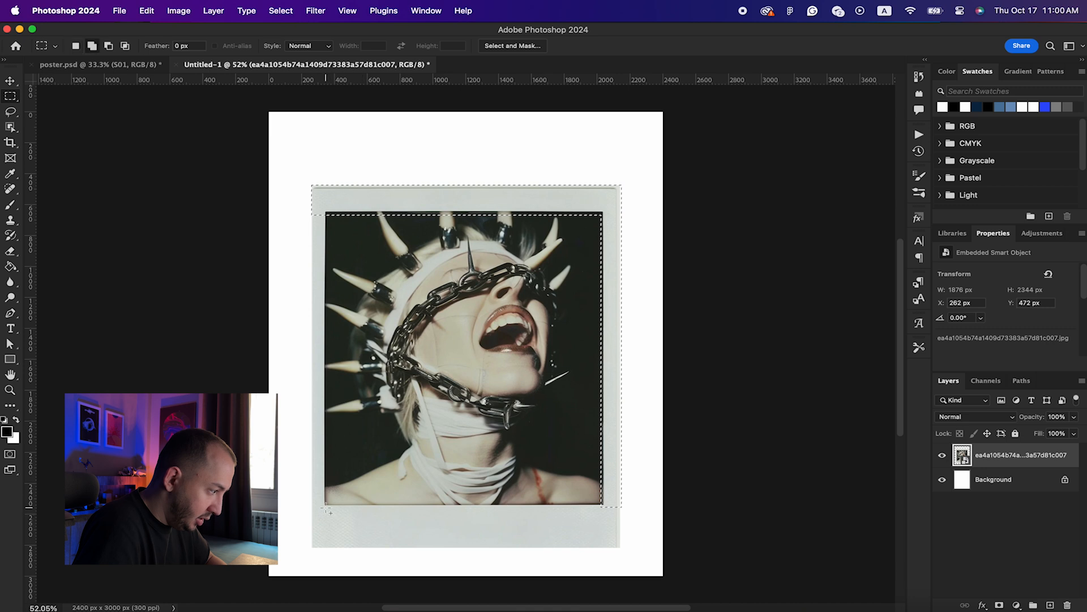
Step: Add the photo's left white border strip to the marquee selection
left_click_drag(326, 507, 311, 189)
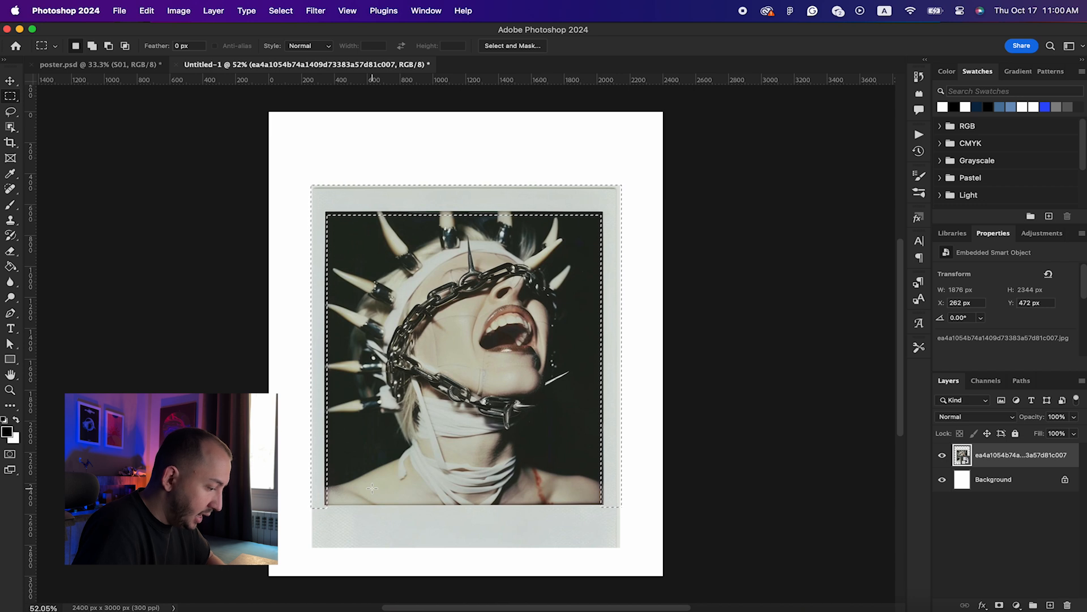
Step: Duplicate the photo layer and rasterize the copy
right_click(974, 461)
left_click(935, 488)
key("Return")
right_click(990, 456)
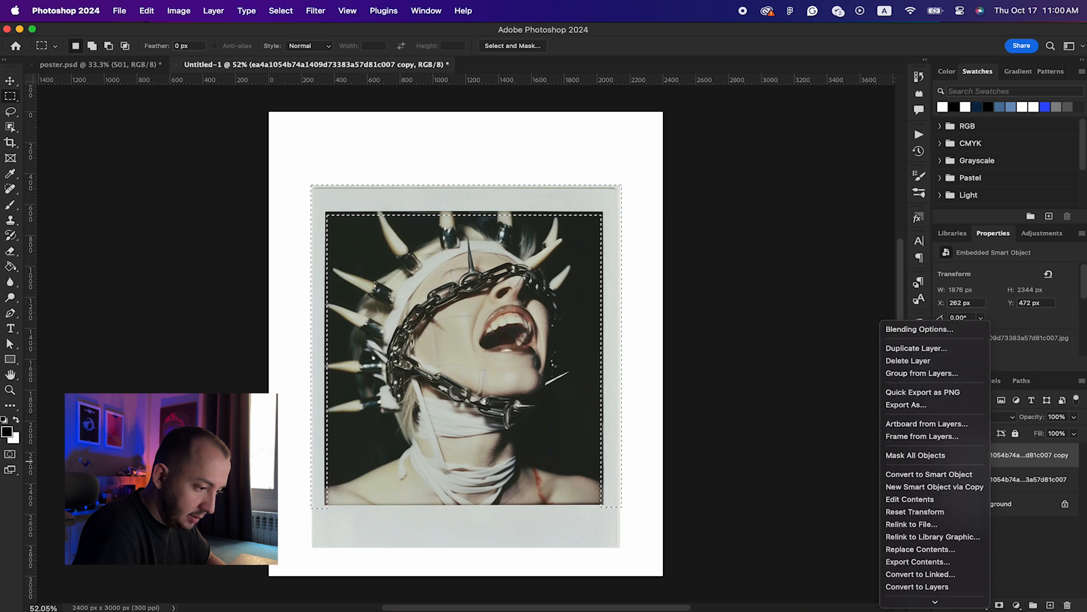
scroll(934, 436, "down", 5)
left_click(918, 495)
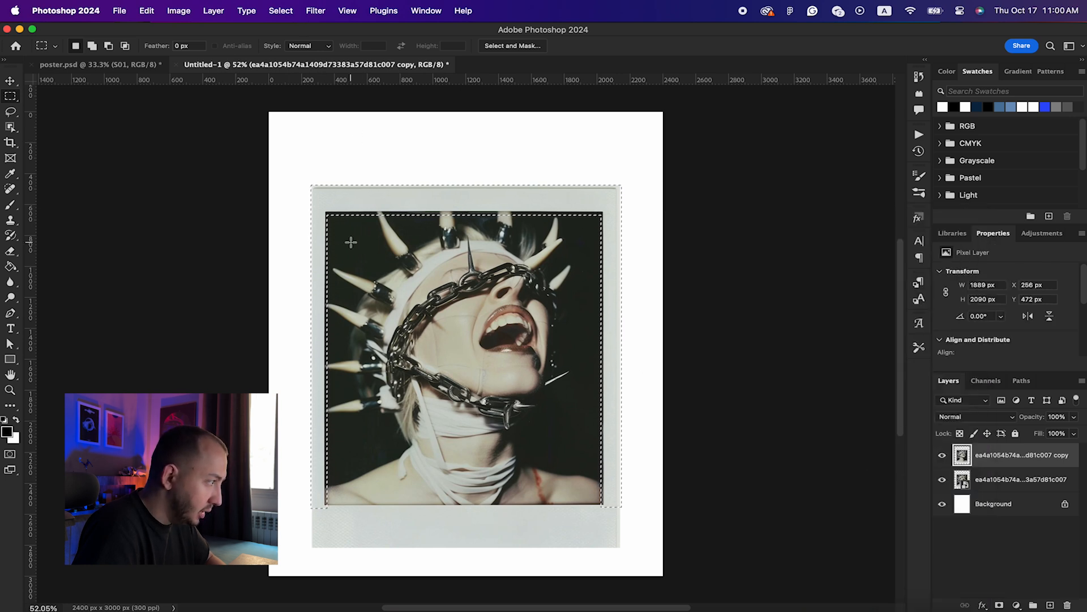
Step: Content-Aware Fill the selected white frame on the copy, then deselect
left_click(147, 10)
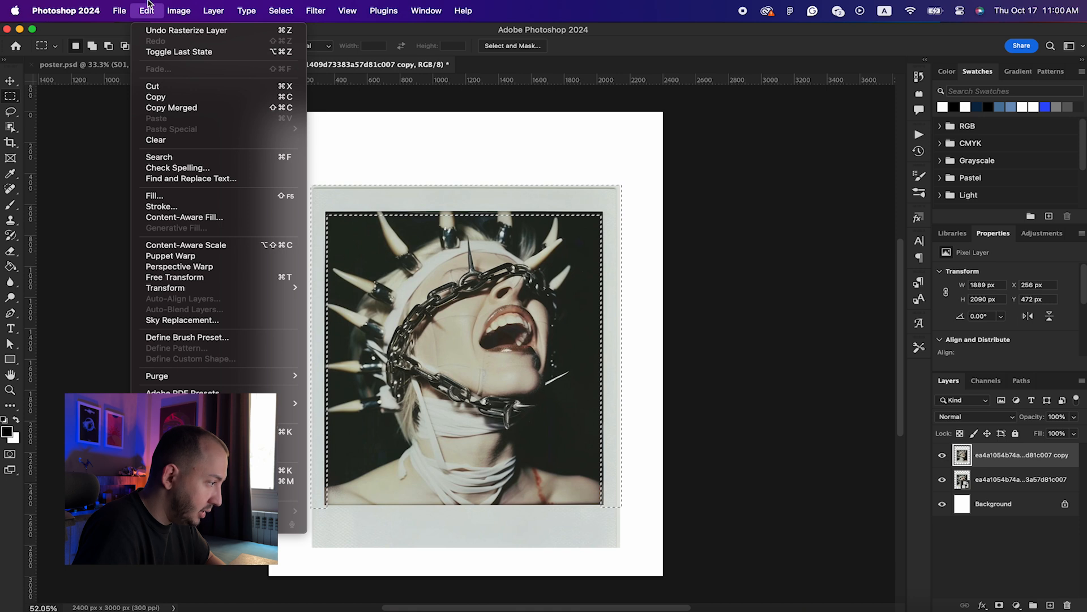
left_click(154, 195)
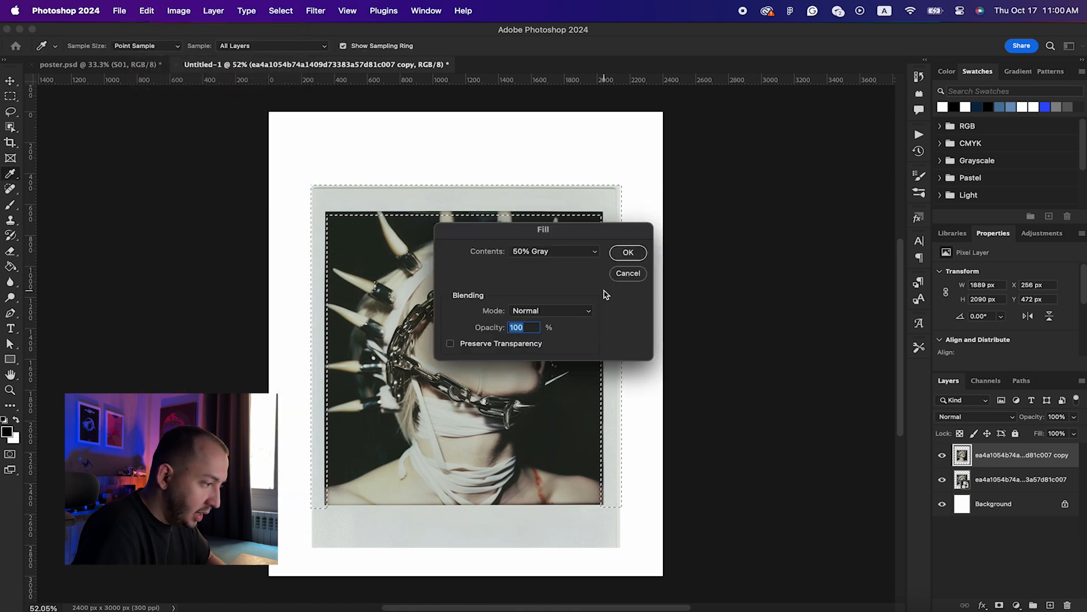
left_click(549, 250)
left_click(541, 191)
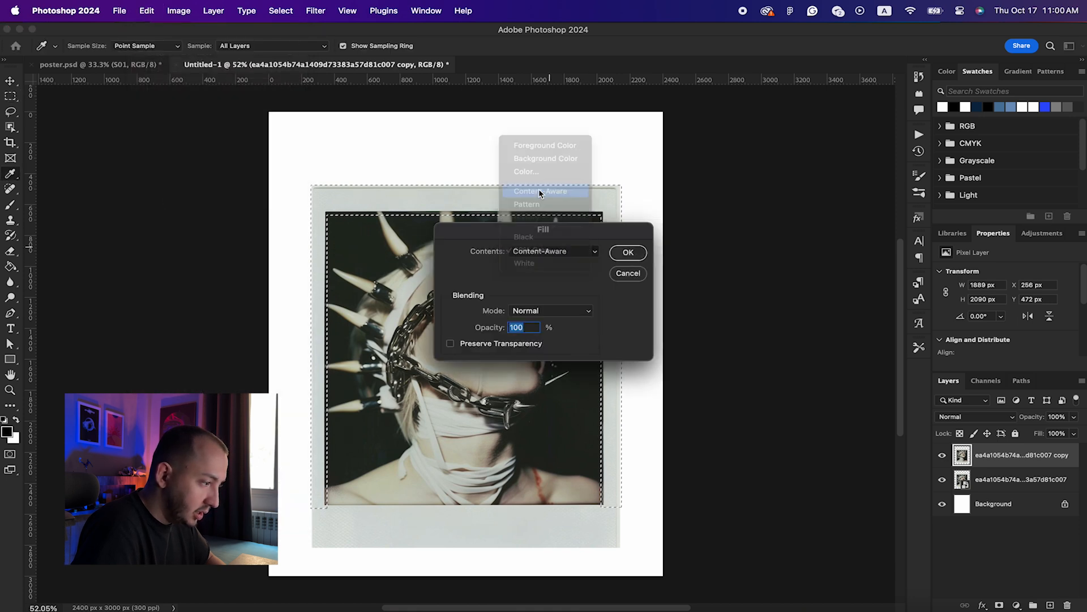
left_click(626, 251)
key("m")
key("ctrl+d")
scroll(629, 252, "down", 1)
scroll(629, 251, "up", 1)
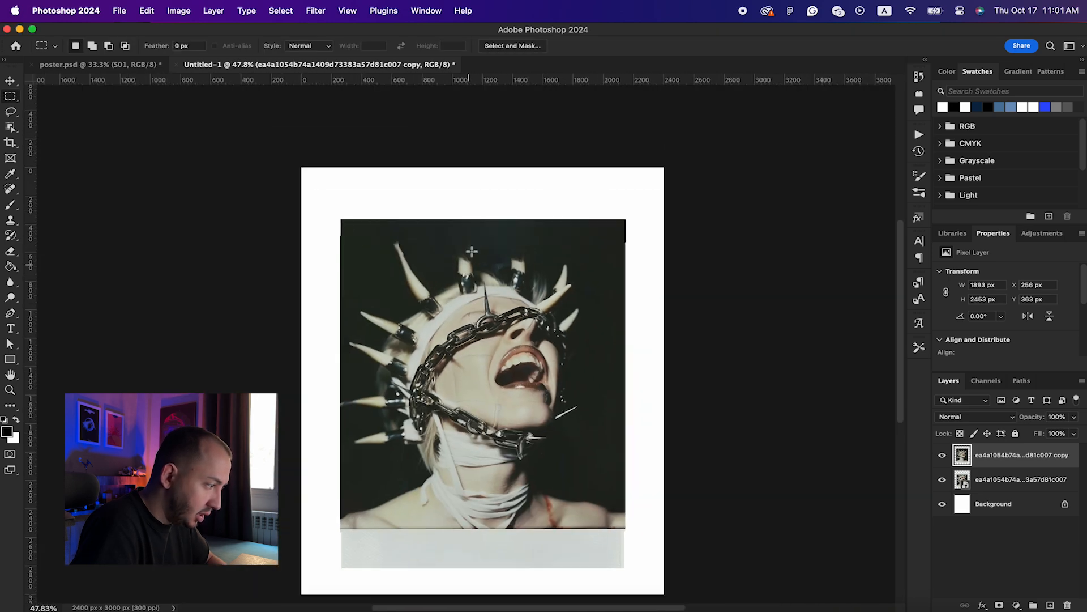
scroll(232, 228, "up", 2)
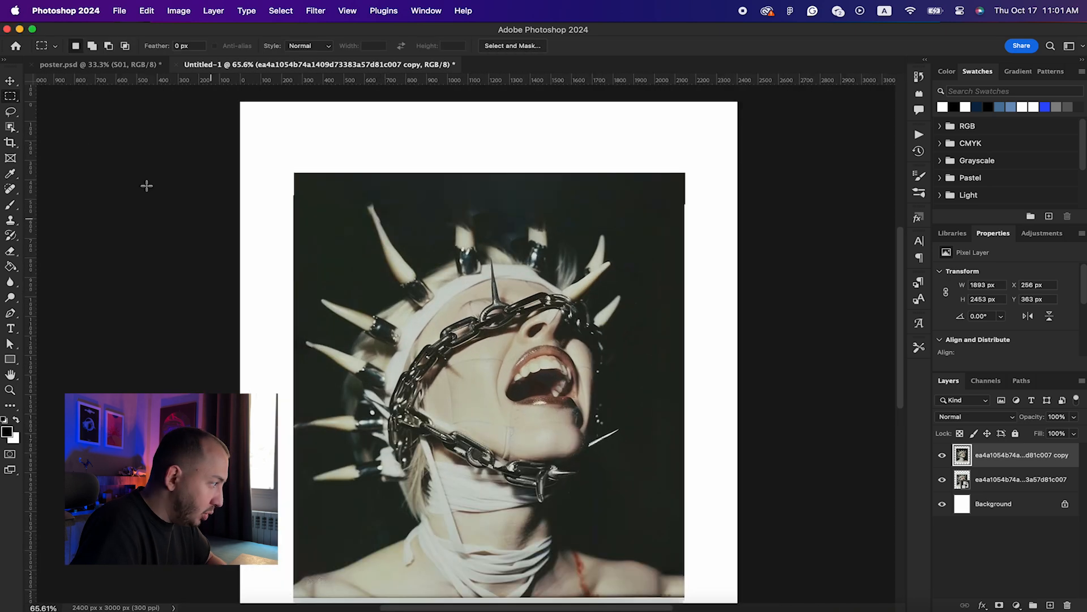
Step: Select the screaming figure with the Object Selection tool
left_click(10, 127)
scroll(451, 223, "down", 1)
scroll(602, 175, "right", 1)
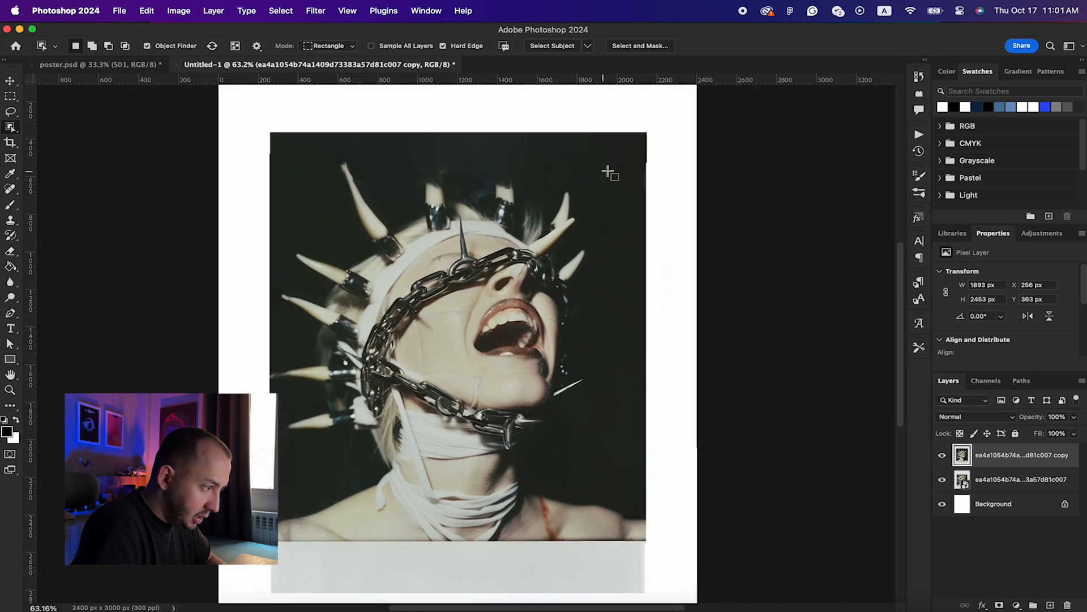
left_click_drag(646, 137, 271, 539)
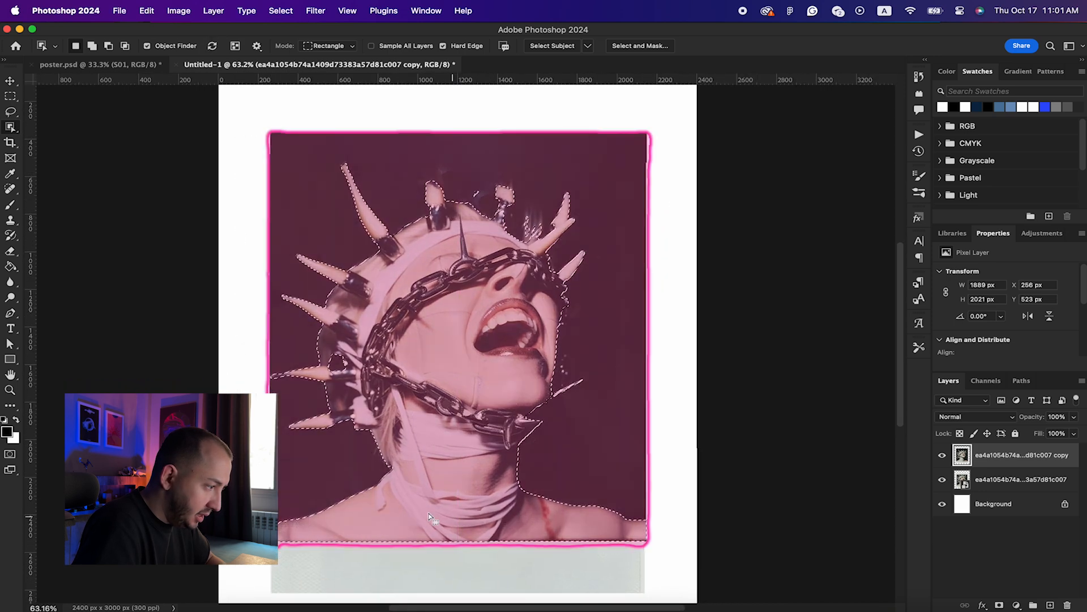
Step: Refine the selection with the Lasso: trim the horn edge, add the chin spike and right horn ring
right_click(13, 128)
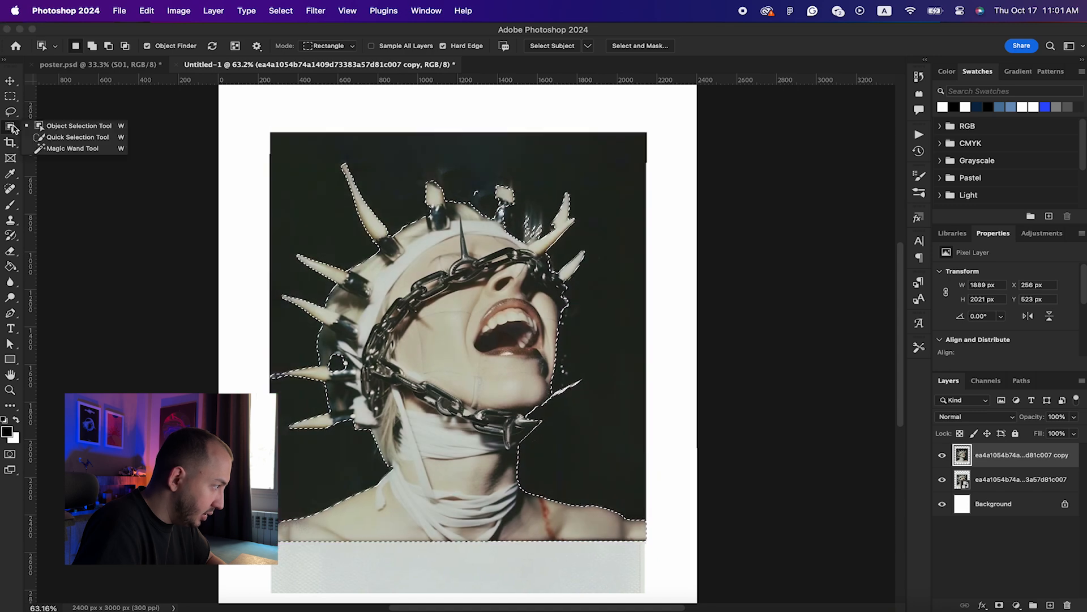
left_click(14, 129)
left_click(10, 112)
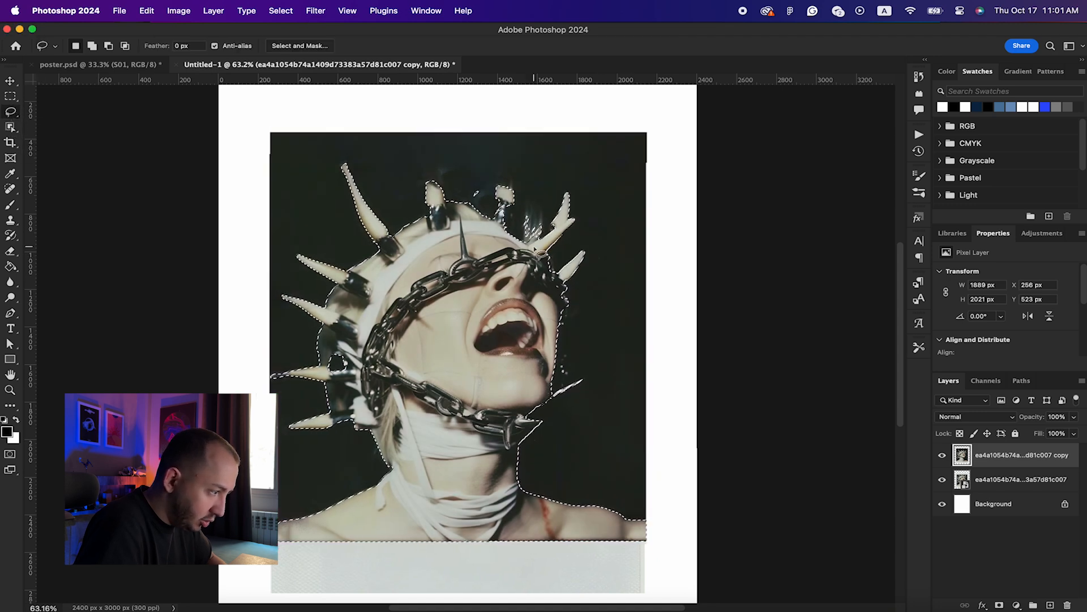
mouse_move(546, 234)
left_mouse_down()
mouse_move(527, 245)
mouse_move(506, 219)
mouse_move(552, 197)
mouse_move(556, 232)
left_mouse_up()
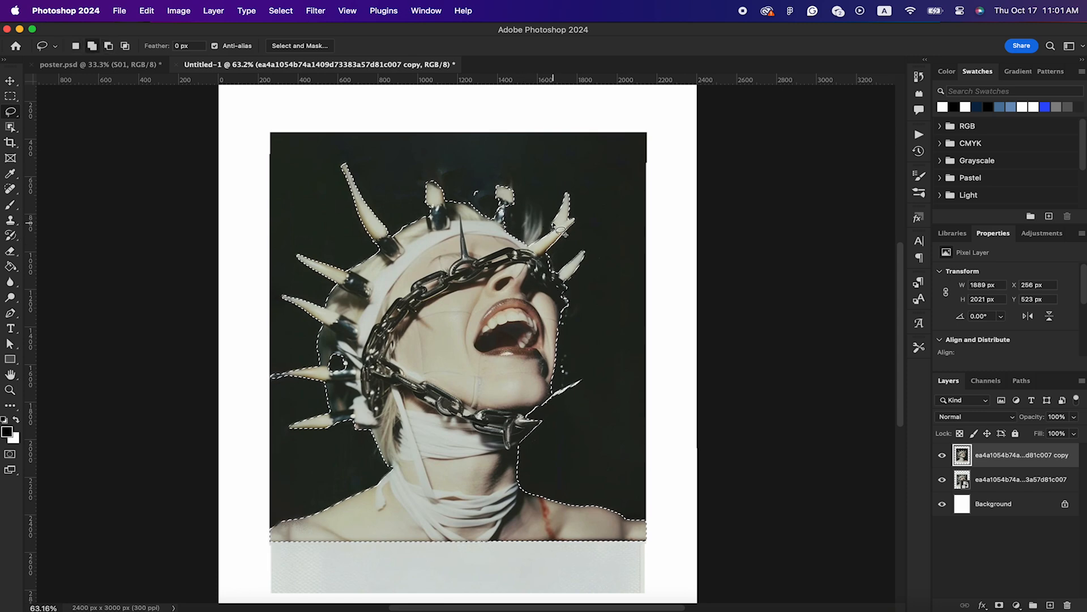
left_click_drag(528, 409, 513, 413)
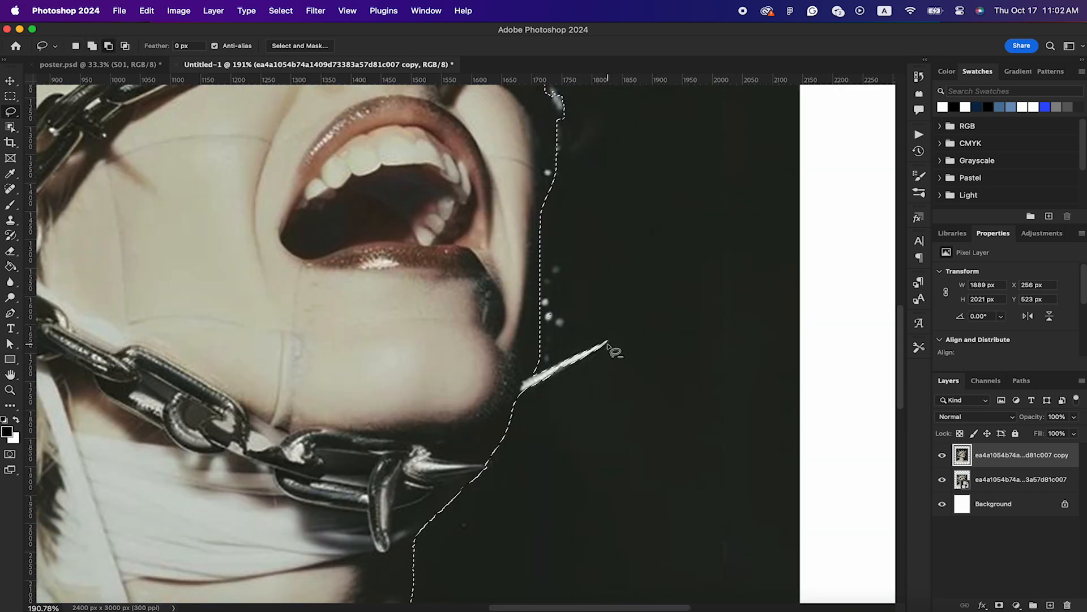
left_click_drag(608, 341, 524, 391)
scroll(517, 318, "down", 5)
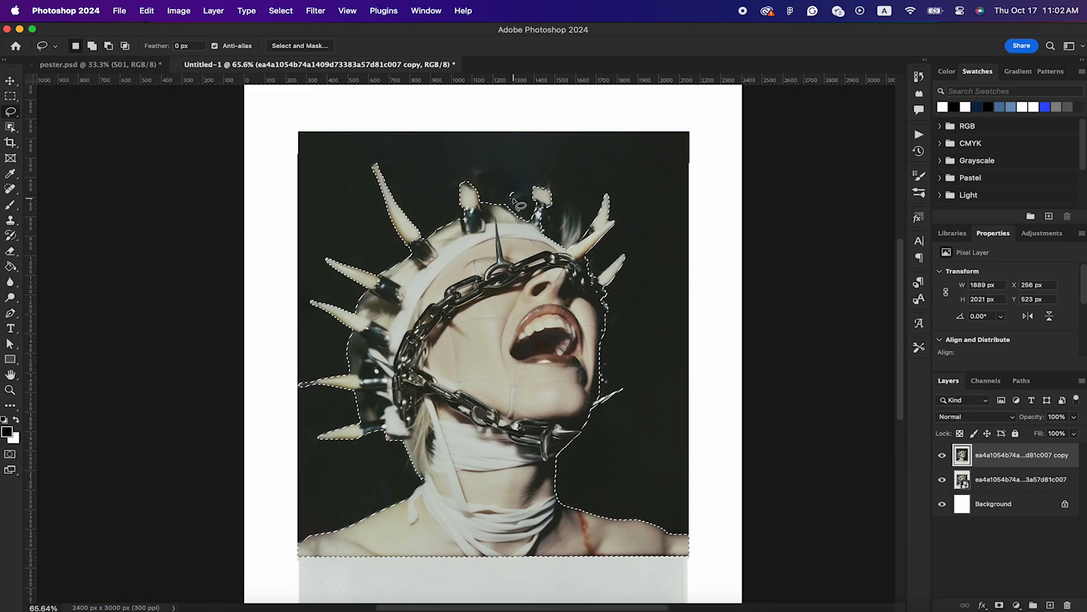
scroll(511, 206, "up", 6)
left_click_drag(572, 309, 566, 383)
Step: Add a layer mask that reveals only the selected figure
scroll(473, 344, "up", 2)
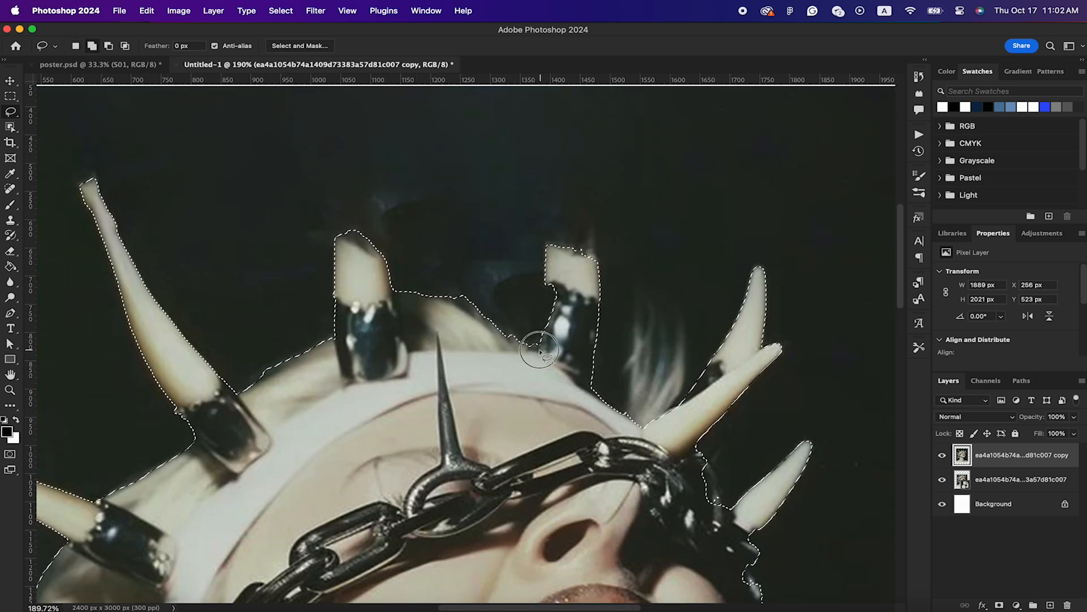
scroll(540, 352, "down", 5)
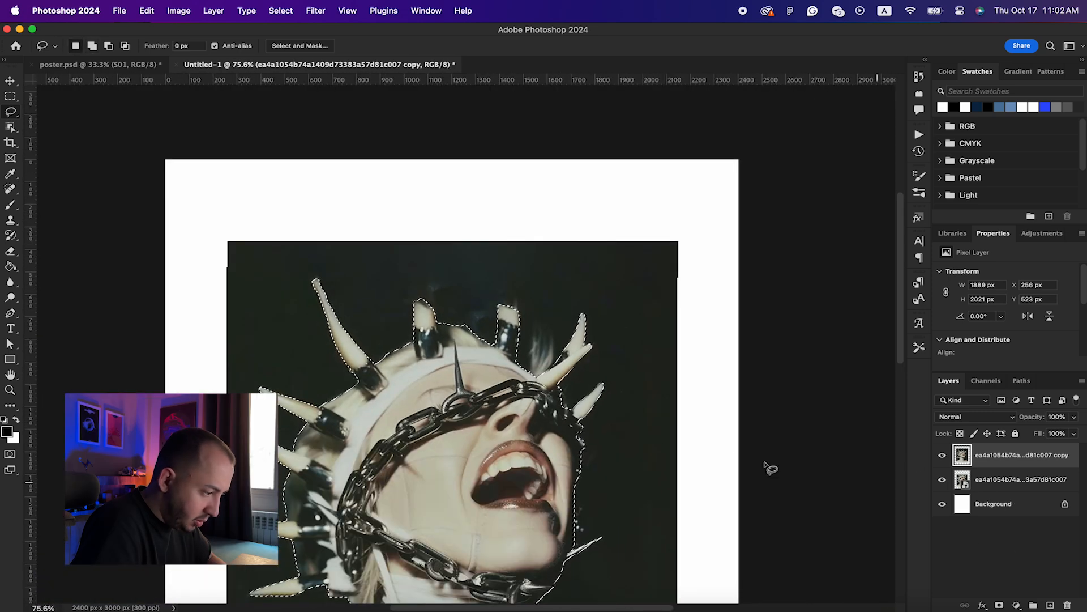
scroll(542, 409, "down", 2)
scroll(538, 403, "down", 3)
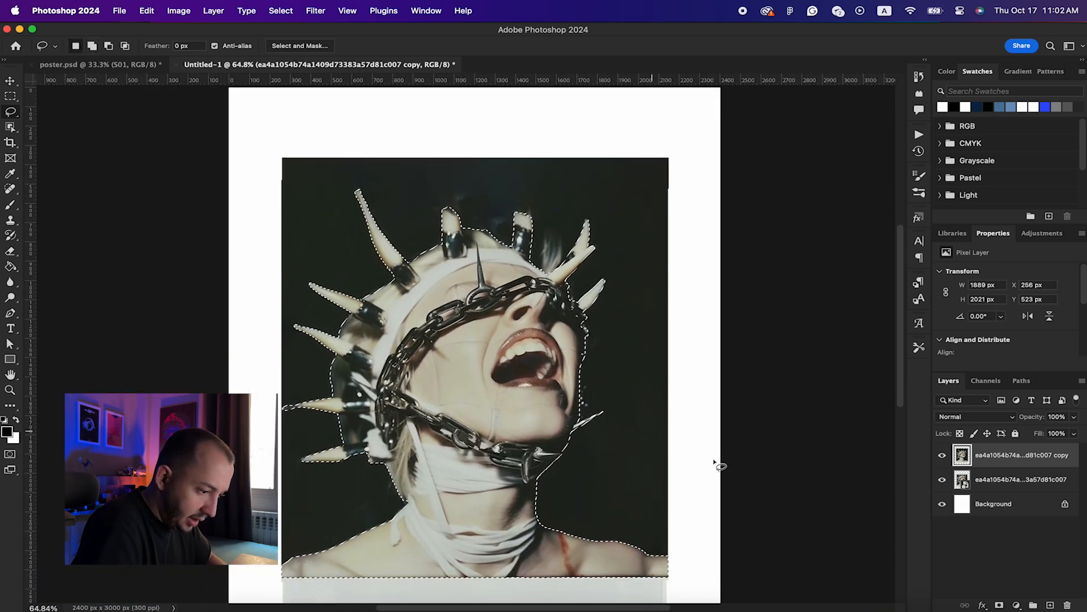
left_click(1000, 605)
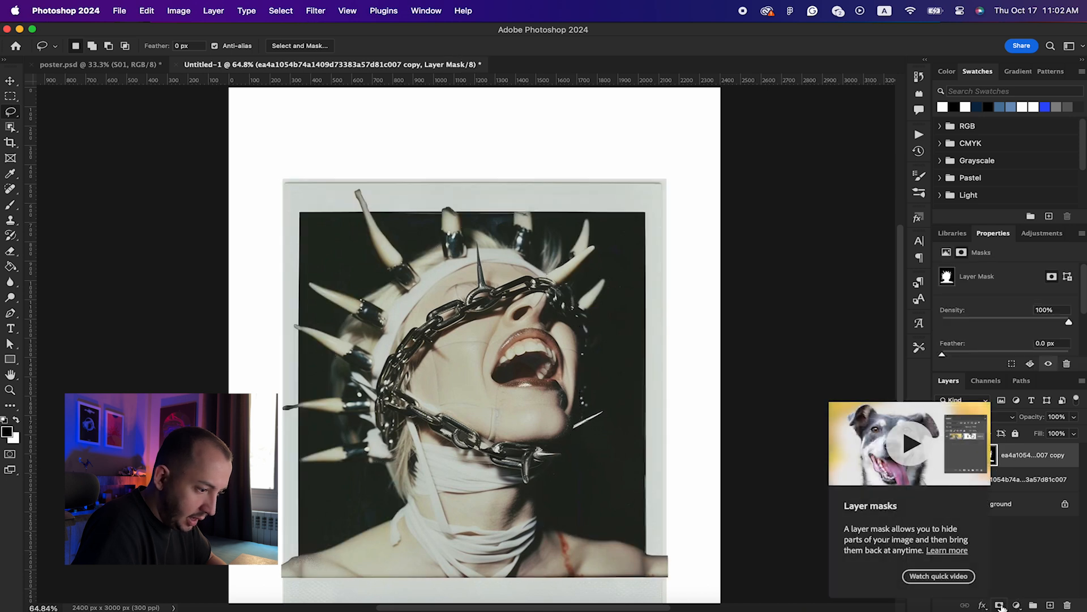
Step: Hide the original photo layer and target the copy's layer mask
left_click(1059, 480)
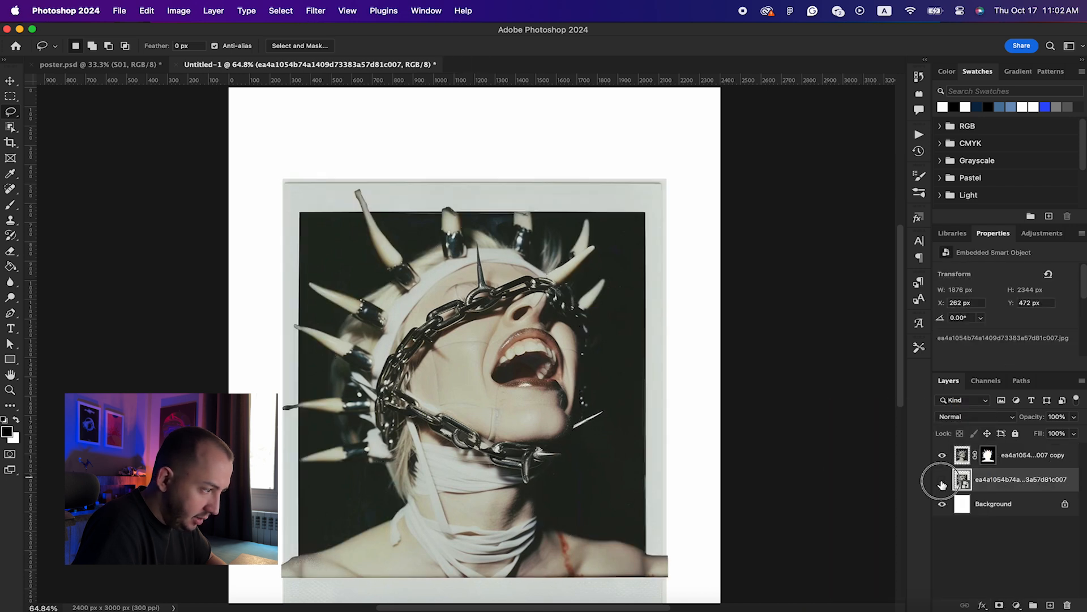
left_click(943, 484)
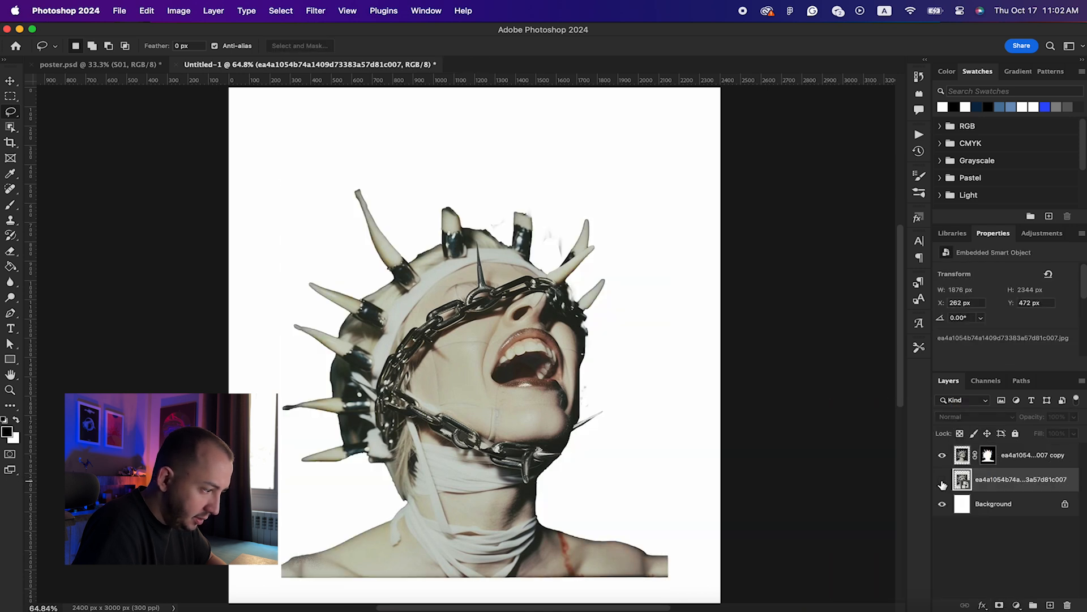
left_click(990, 456)
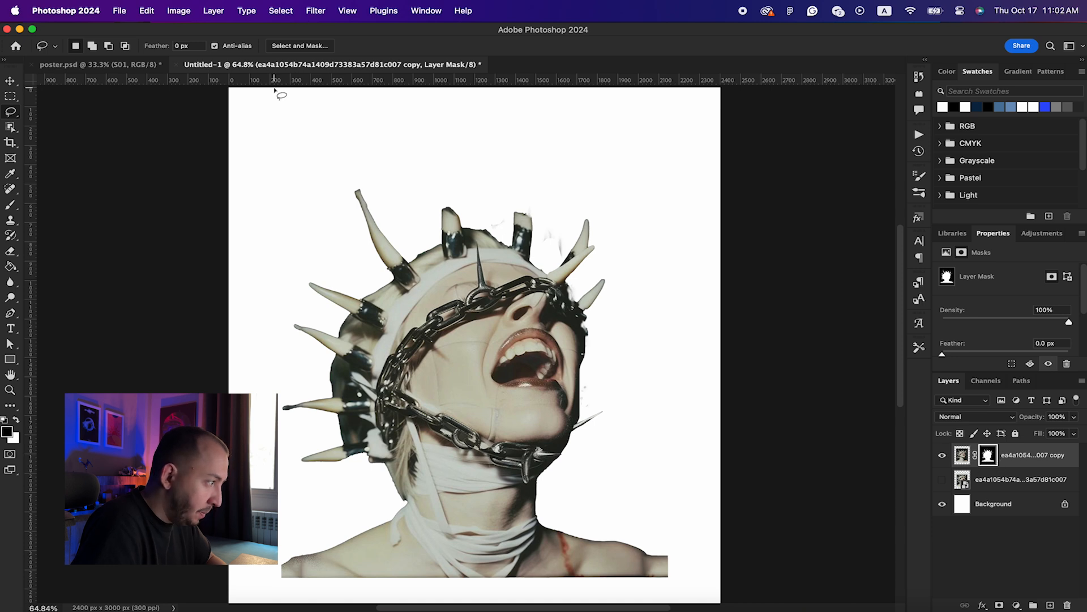
Step: Apply a Minimum filter with a 2-pixel radius to the mask
left_click(315, 9)
mouse_move(396, 302)
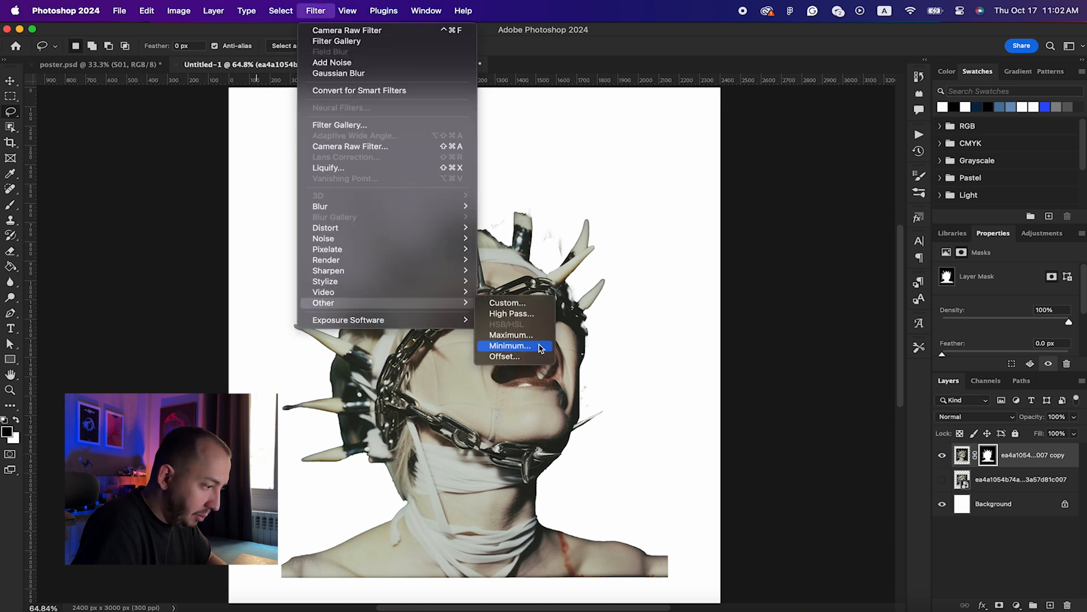
left_click(520, 350)
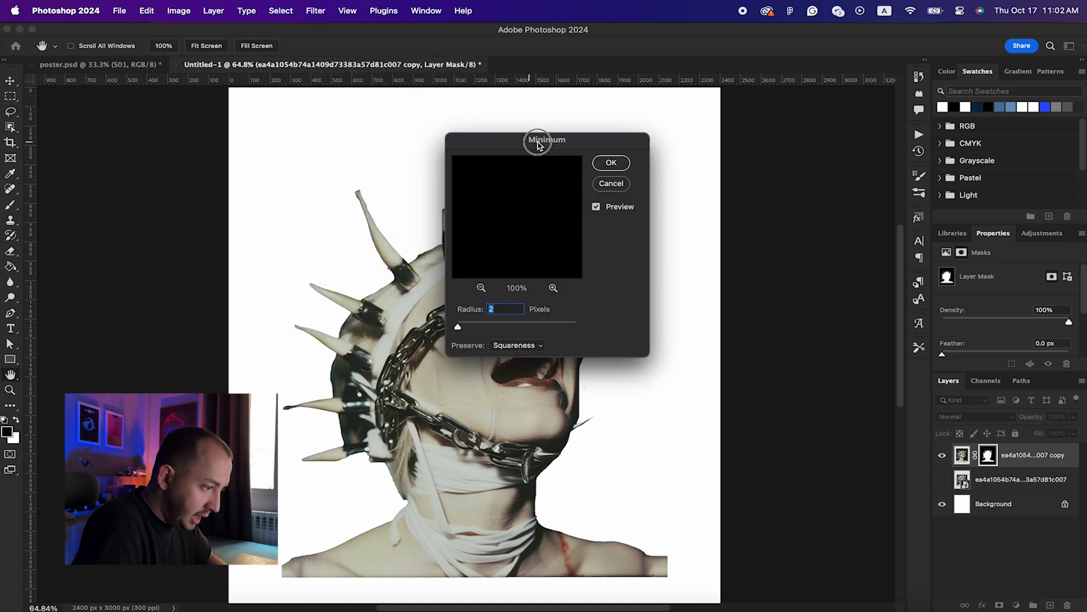
left_click_drag(533, 143, 776, 143)
mouse_move(702, 327)
left_mouse_down()
mouse_move(722, 327)
mouse_move(698, 327)
left_mouse_up()
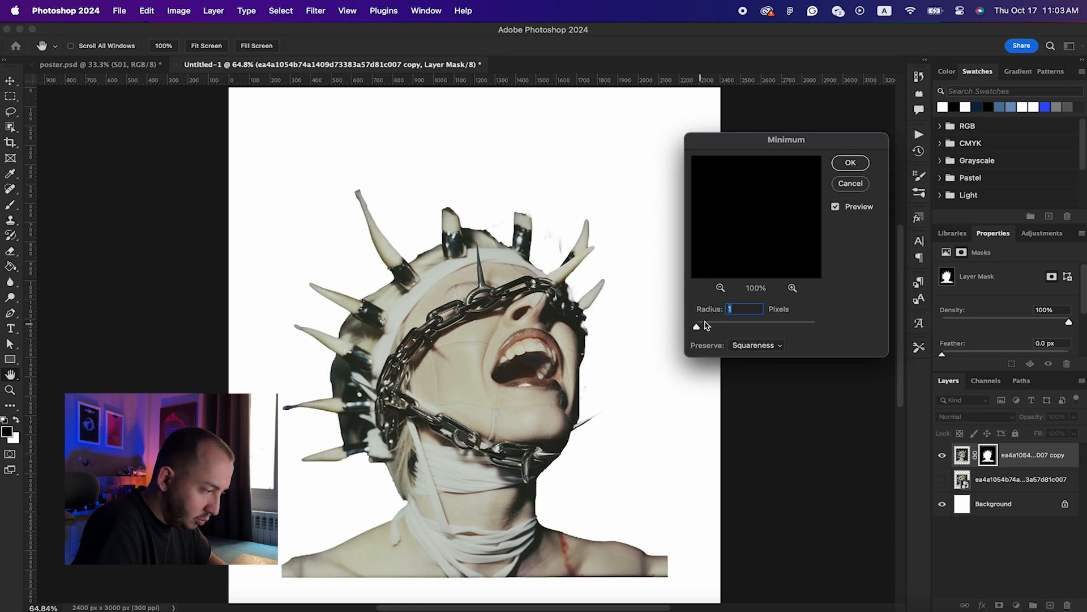
type("2")
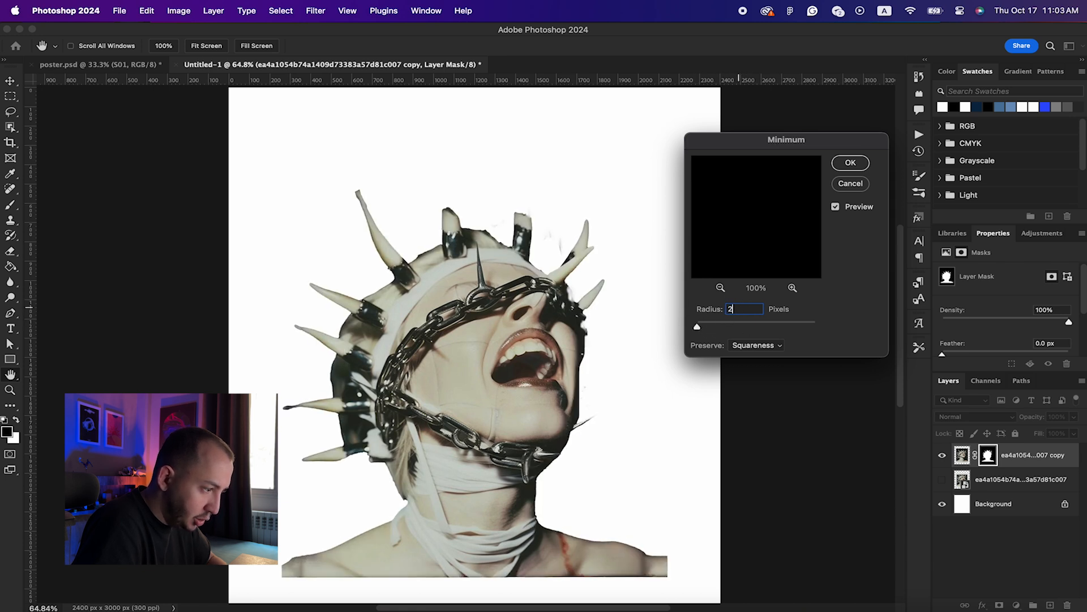
key("Return")
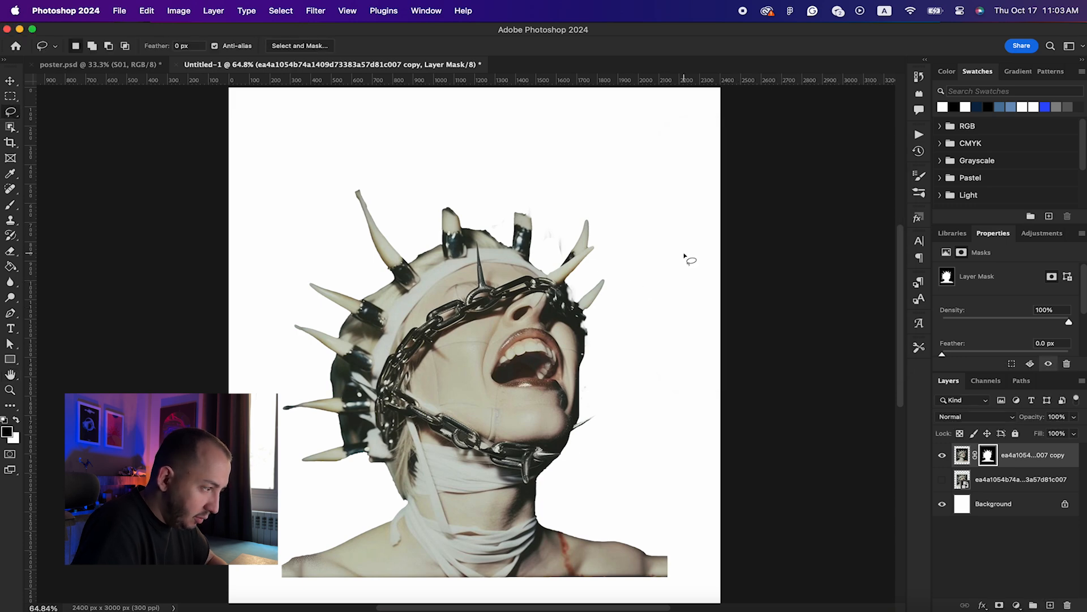
scroll(684, 256, "up", 3)
Step: Brush black on the mask to remove smudges beside the horn and trim the horn tip and edge
key("b")
mouse_move(604, 187)
left_mouse_down()
mouse_move(594, 215)
mouse_move(587, 180)
left_mouse_up()
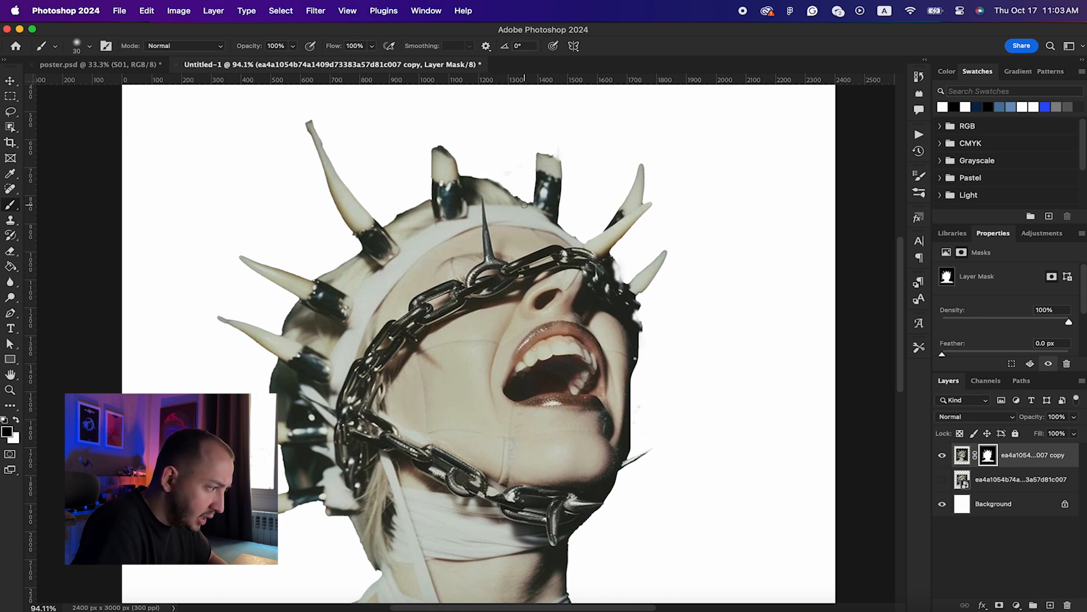
scroll(524, 205, "up", 5)
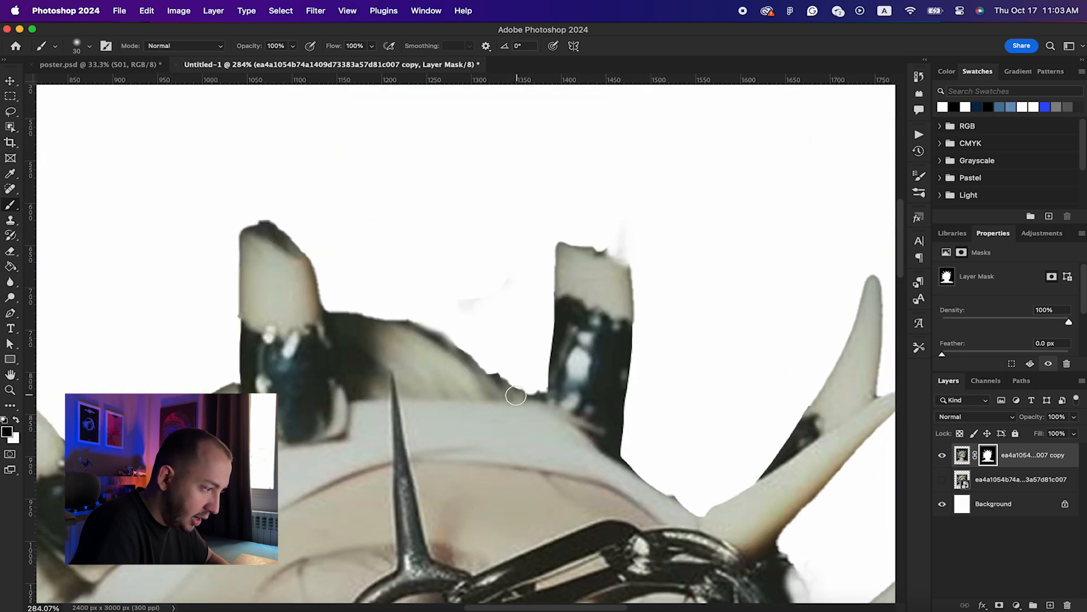
scroll(515, 395, "down", 5)
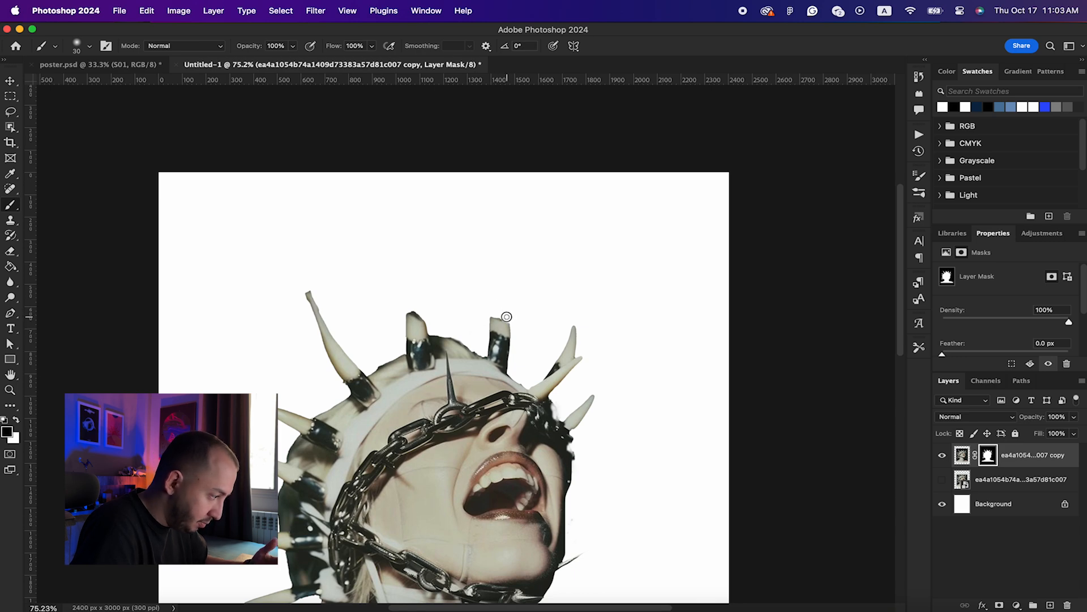
scroll(509, 316, "down", 4)
scroll(408, 249, "up", 5)
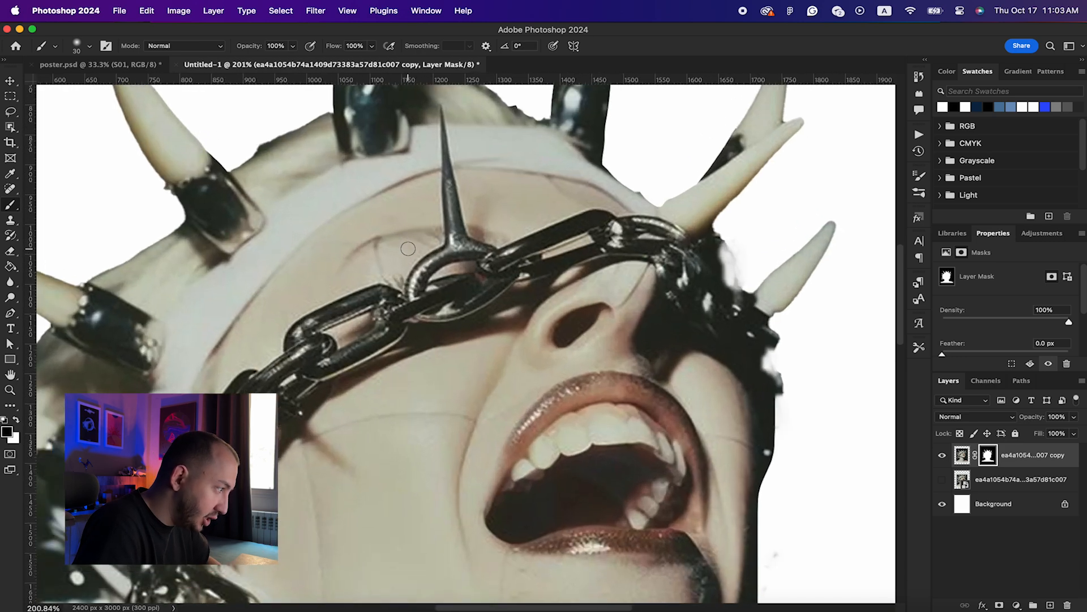
scroll(377, 194, "up", 2)
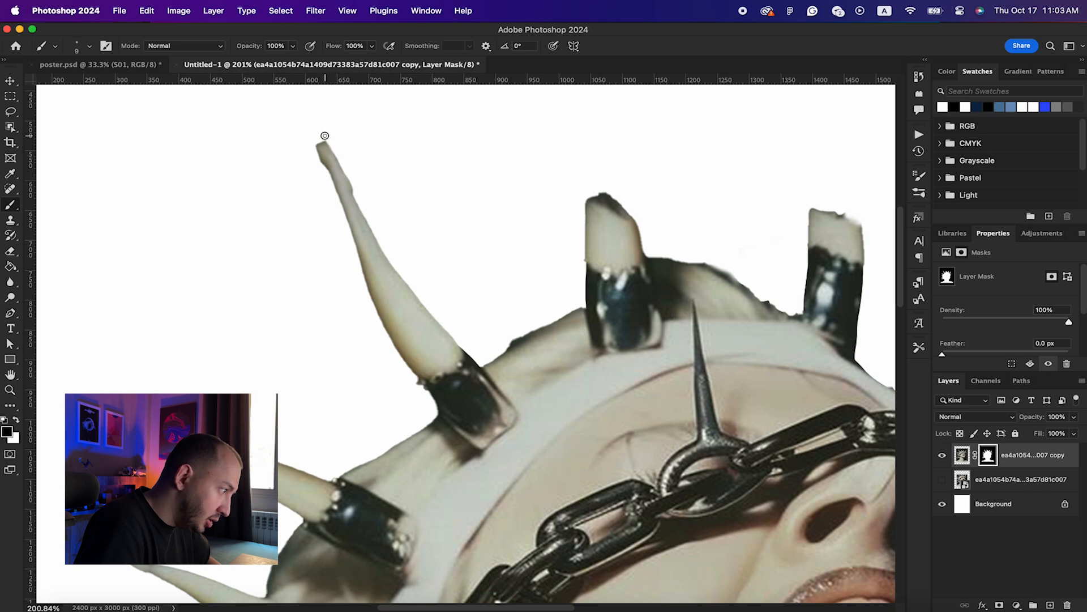
left_click_drag(325, 142, 350, 184)
scroll(402, 229, "down", 5)
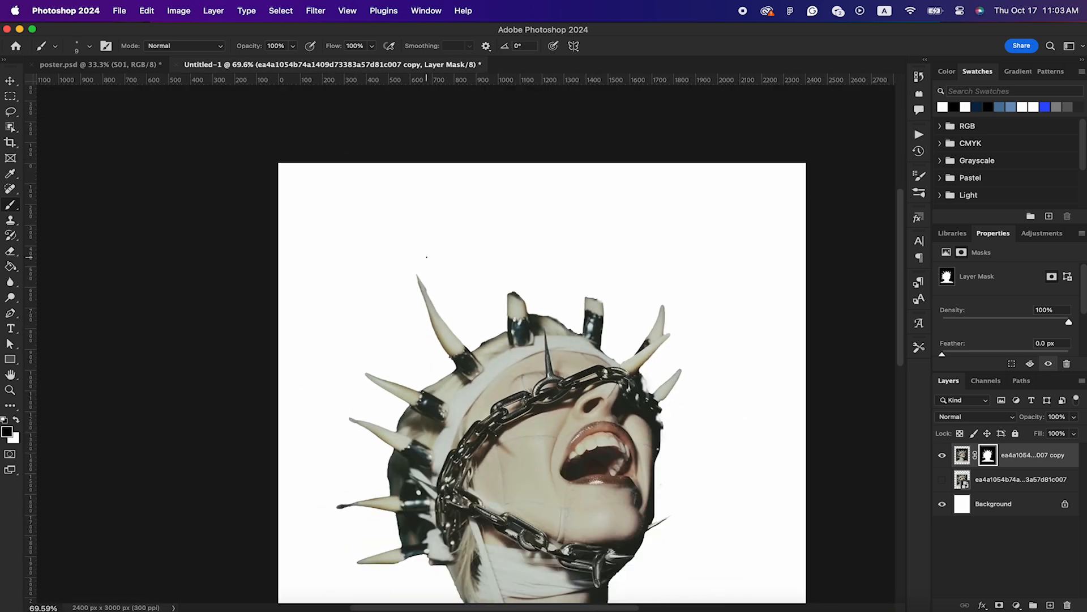
scroll(402, 284, "up", 6)
mouse_move(403, 286)
left_mouse_down()
mouse_move(376, 267)
mouse_move(393, 265)
left_mouse_up()
scroll(435, 278, "down", 8)
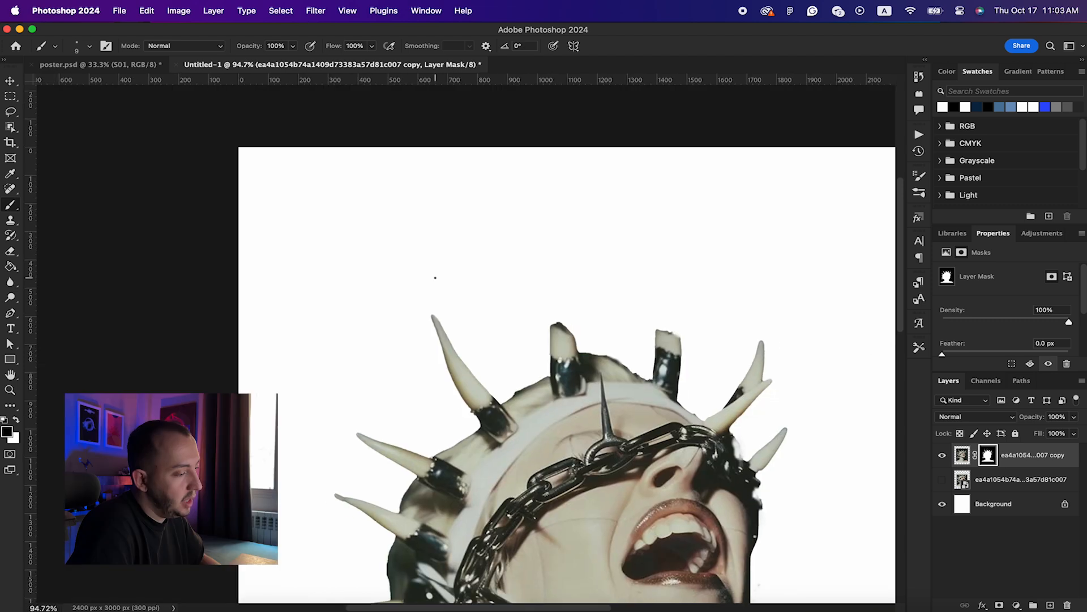
scroll(435, 278, "up", 5)
scroll(545, 314, "right", 5)
scroll(545, 314, "down", 2)
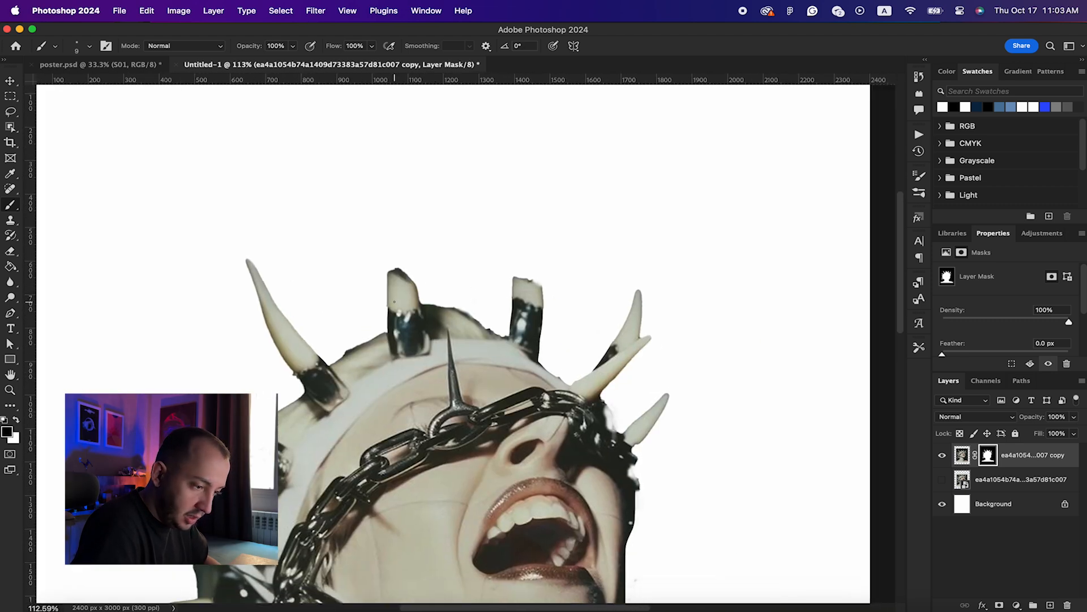
Step: Duplicate the figure layer and rotate the copy about 61°, viewing it at 40% opacity
key("super+j")
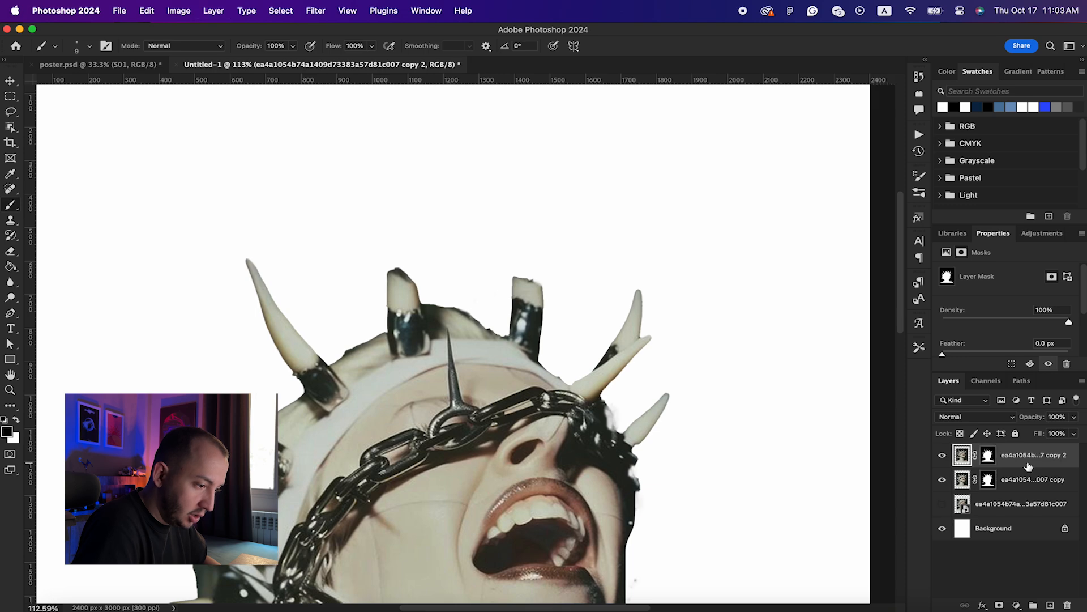
scroll(459, 384, "down", 3)
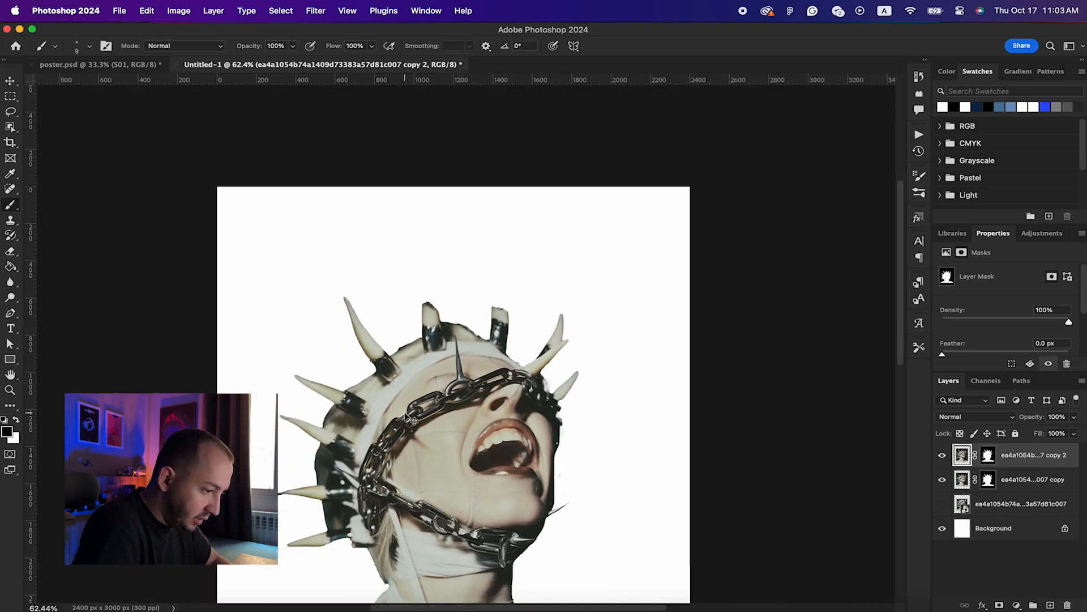
key("super+t")
left_click_drag(677, 216, 672, 460)
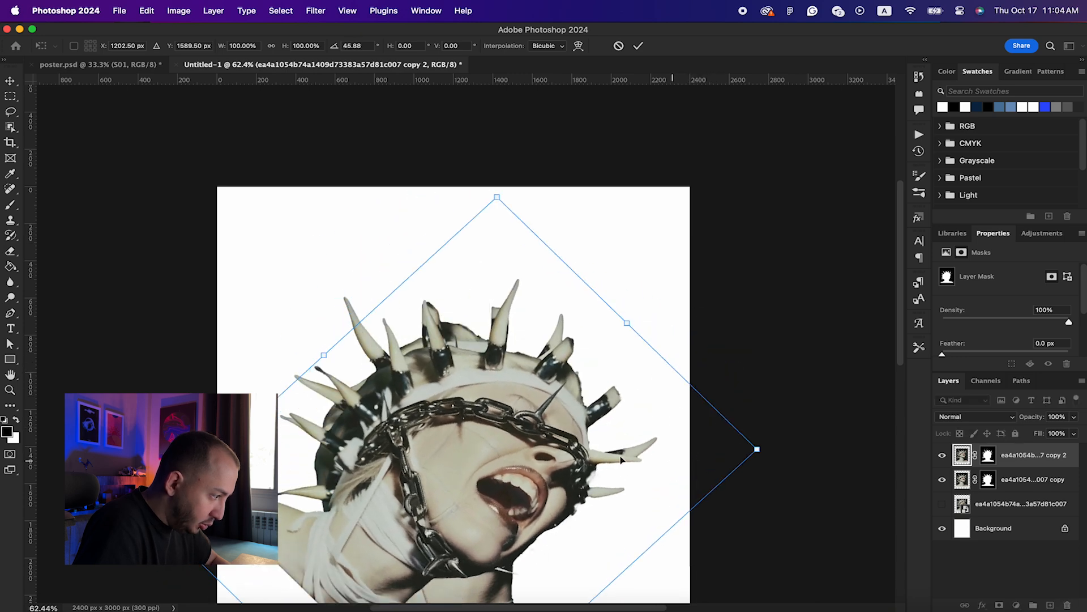
left_click_drag(681, 312, 704, 379)
left_click_drag(568, 216, 626, 122)
mouse_move(590, 274)
left_mouse_down()
mouse_move(607, 308)
mouse_move(597, 266)
mouse_move(605, 285)
left_mouse_up()
left_click_drag(634, 121, 643, 119)
left_click_drag(1045, 420, 1004, 419)
left_click_drag(760, 347, 729, 363)
Step: Scale the copy to about 115% and nudge it up to align the horns
scroll(515, 337, "up", 5)
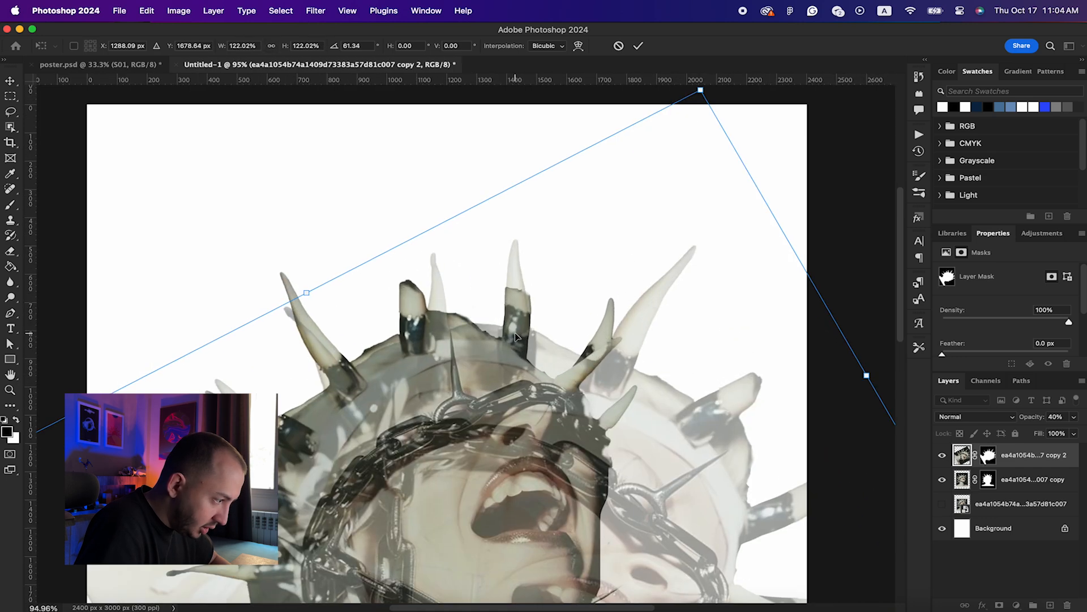
left_click_drag(515, 364, 515, 323)
scroll(515, 330, "down", 3)
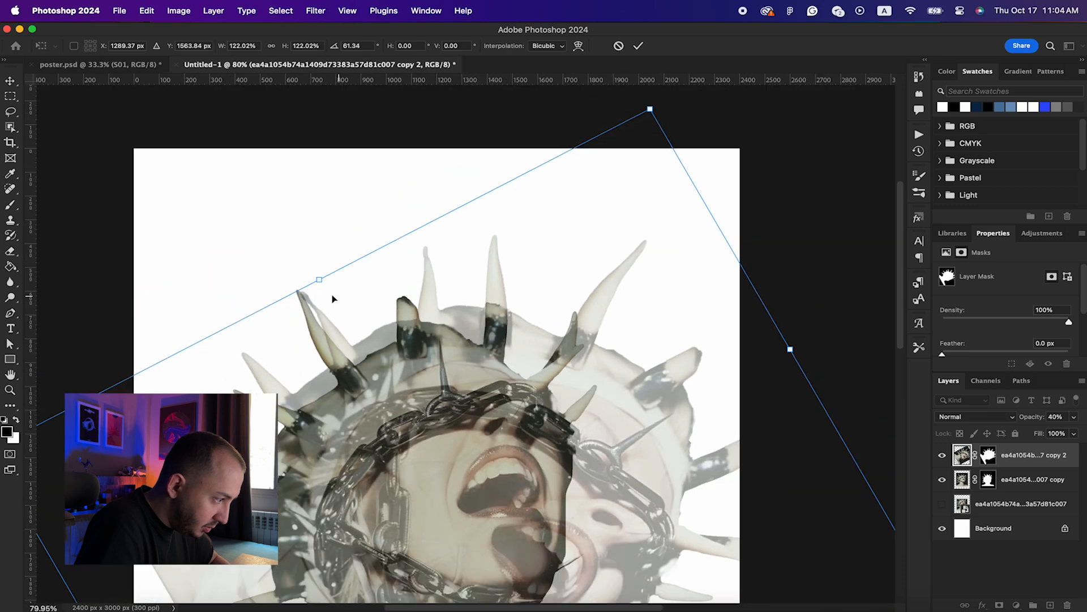
left_click_drag(315, 284, 327, 294)
scroll(438, 271, "up", 3)
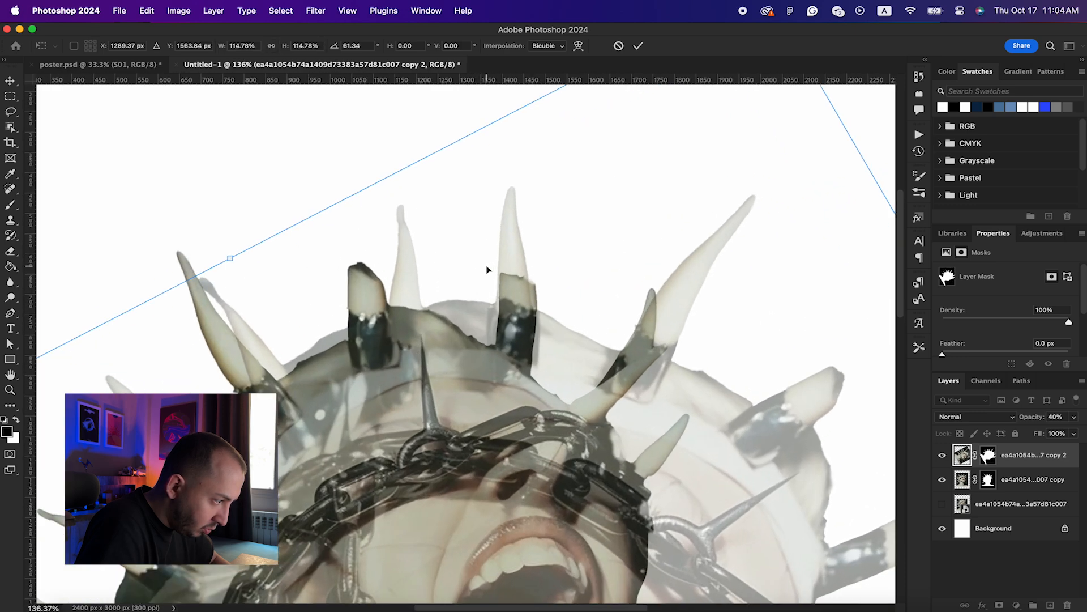
left_click_drag(516, 312, 523, 276)
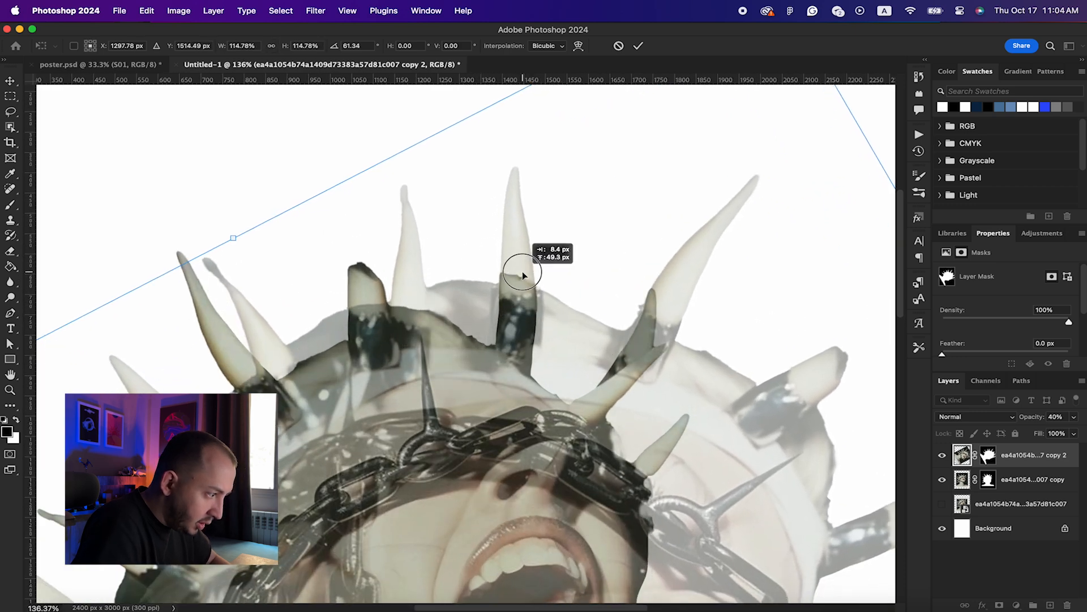
key("Return")
Step: Restore the copy's opacity to 100% and convert it to a smart object
key("b")
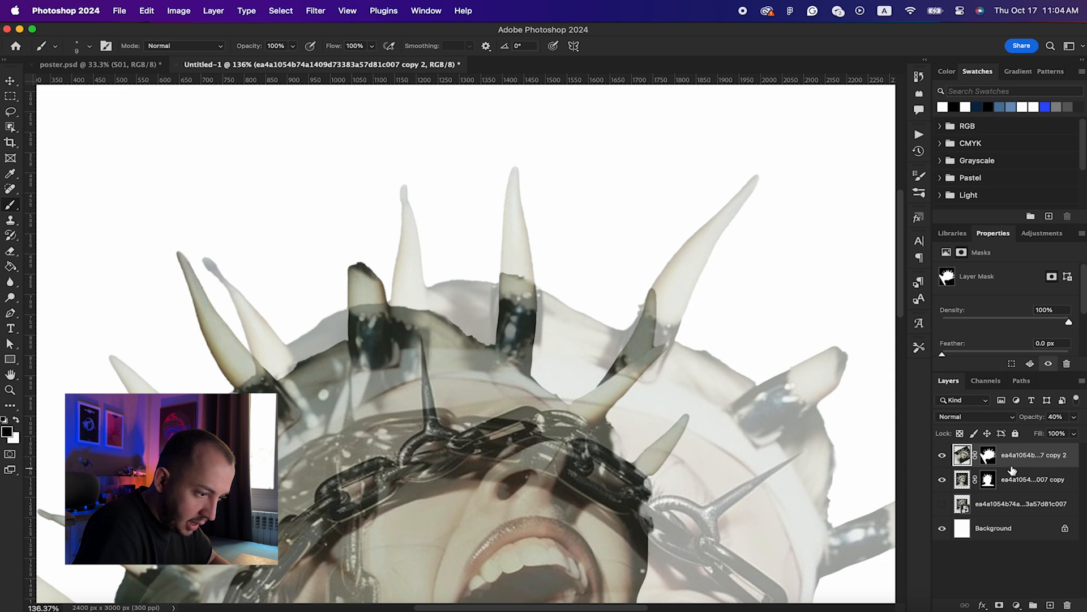
left_click_drag(1026, 418, 1071, 418)
scroll(704, 353, "down", 5)
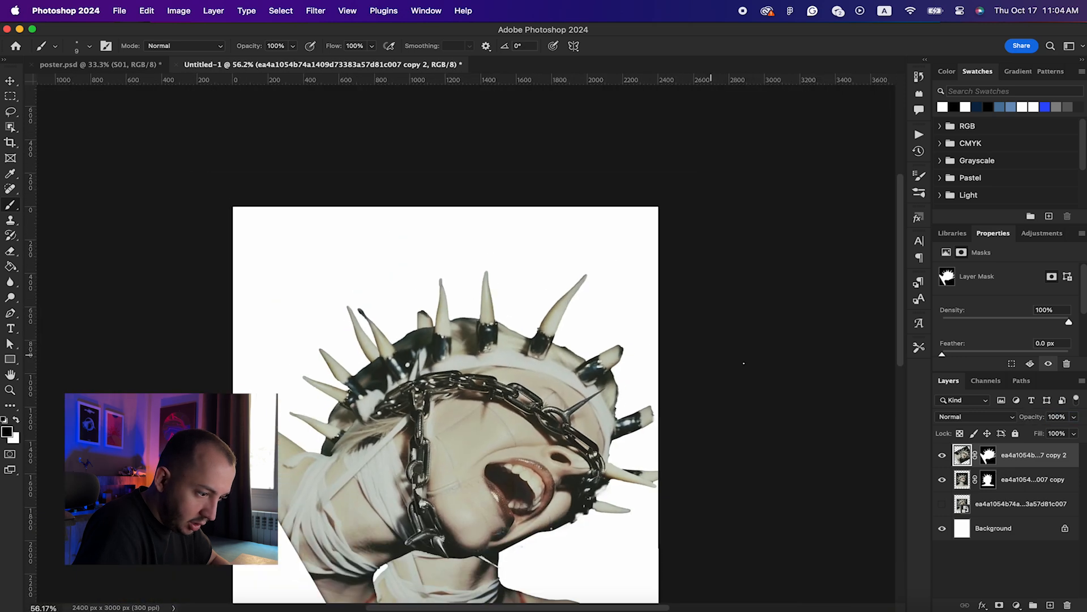
right_click(1029, 466)
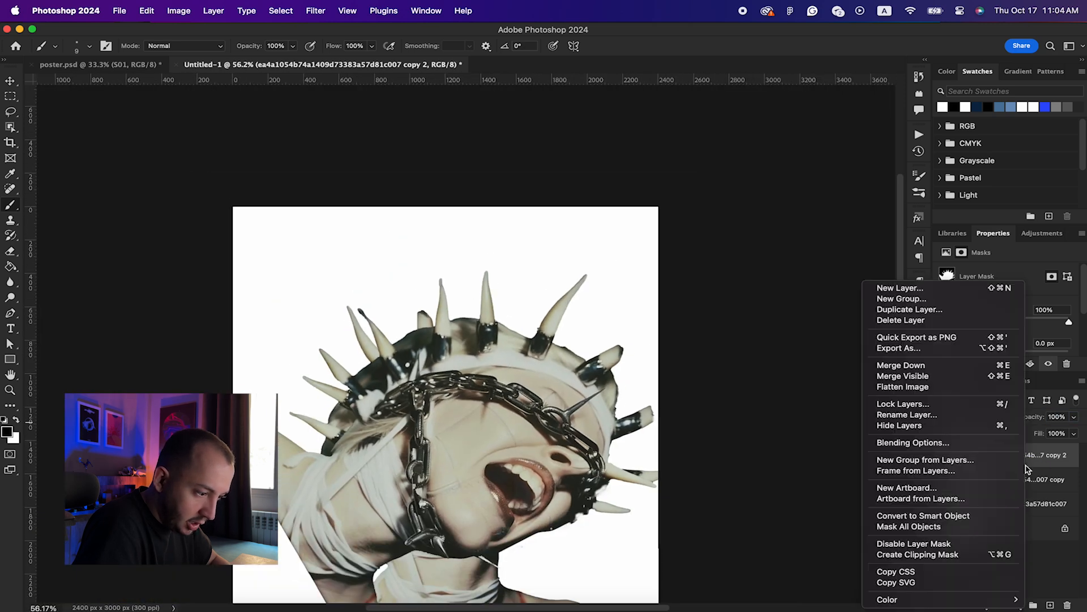
left_click(904, 517)
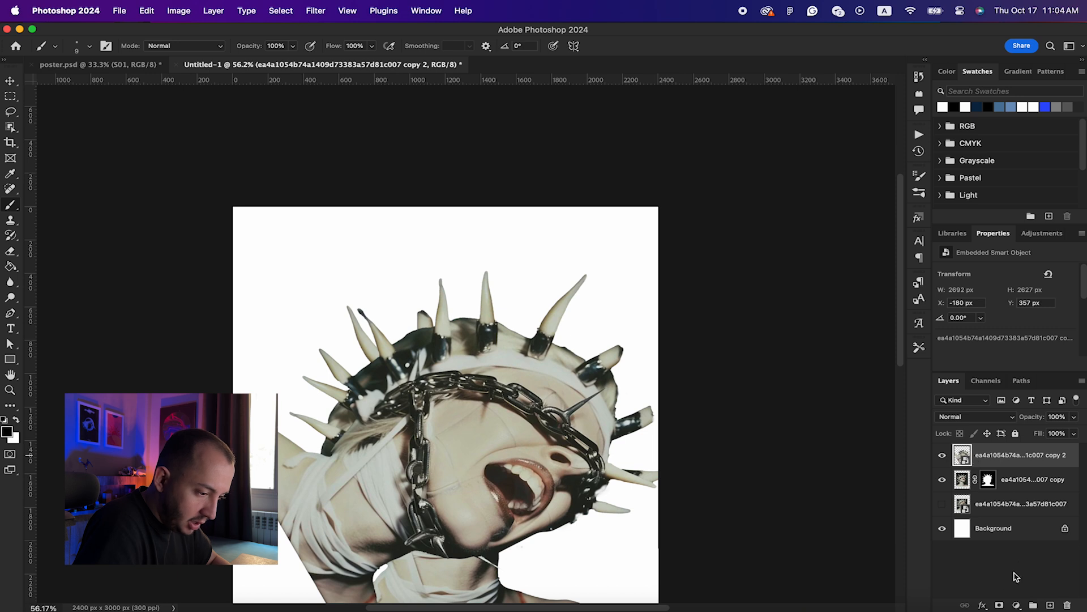
Step: Add an inverted black mask to the rotated copy and paint in an extra horn above the middle spike
left_click(1000, 605)
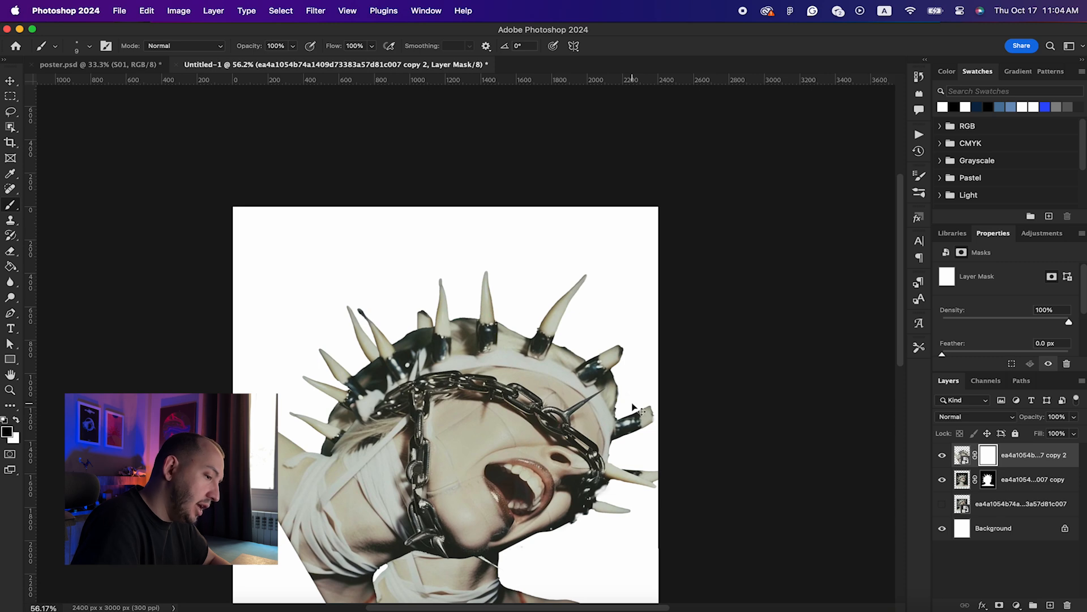
key("super+i")
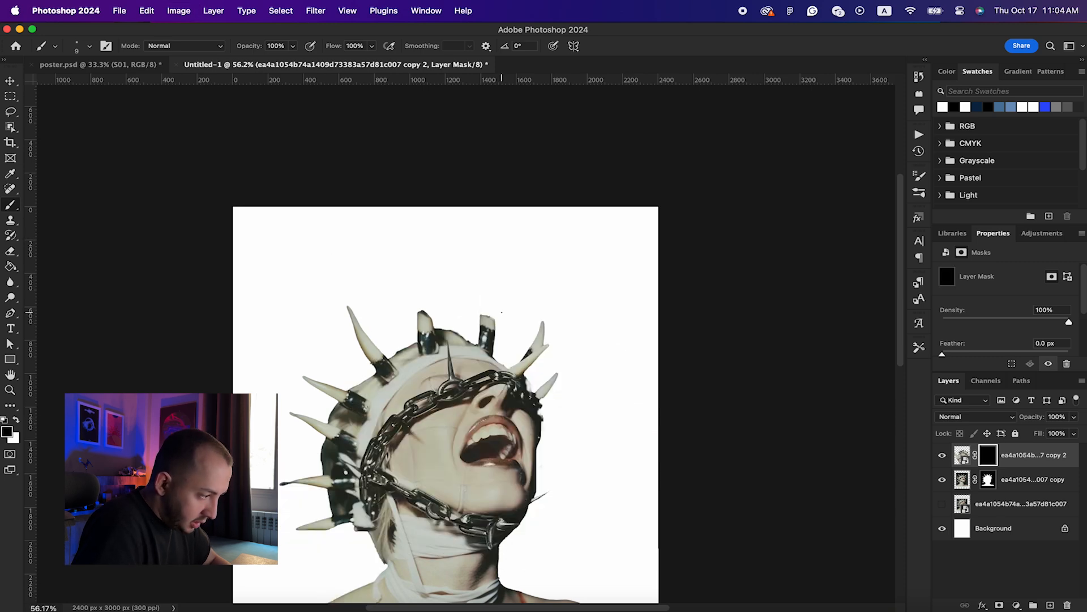
scroll(502, 313, "up", 6)
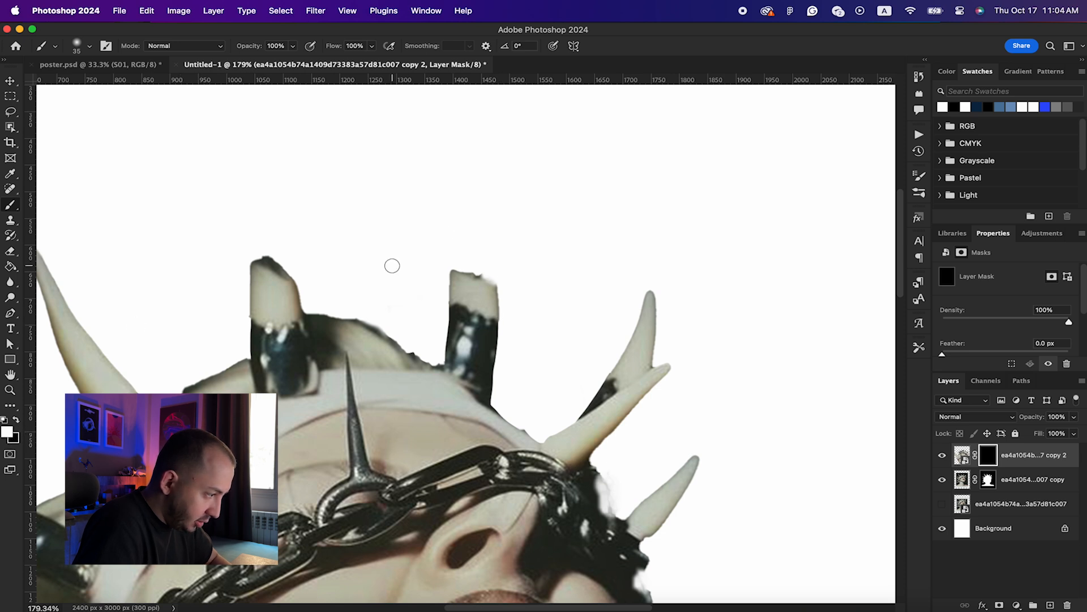
mouse_move(457, 259)
left_mouse_down()
mouse_move(497, 277)
mouse_move(472, 204)
mouse_move(464, 252)
mouse_move(456, 246)
mouse_move(467, 147)
mouse_move(487, 222)
left_mouse_up()
Step: Select the original masked figure layer and duplicate it again
key("x")
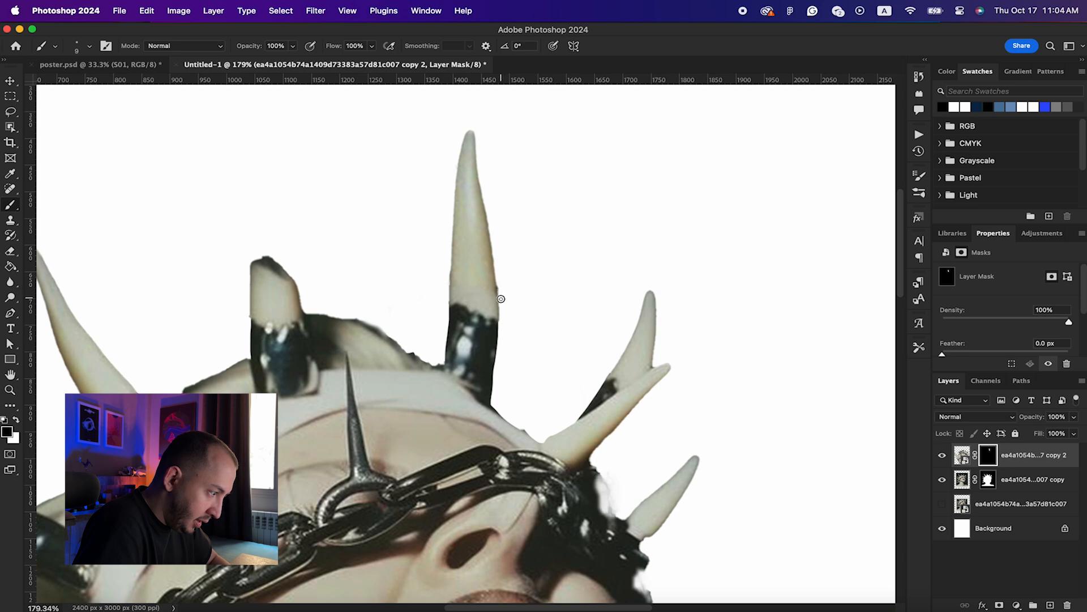
scroll(500, 289, "down", 6)
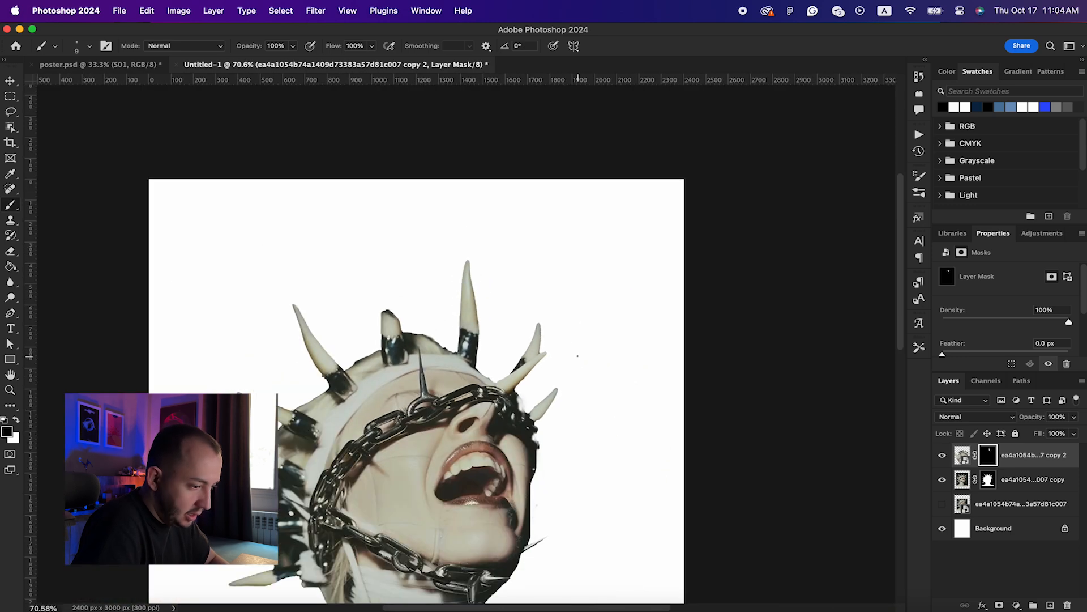
left_click(1012, 475)
key("super+j")
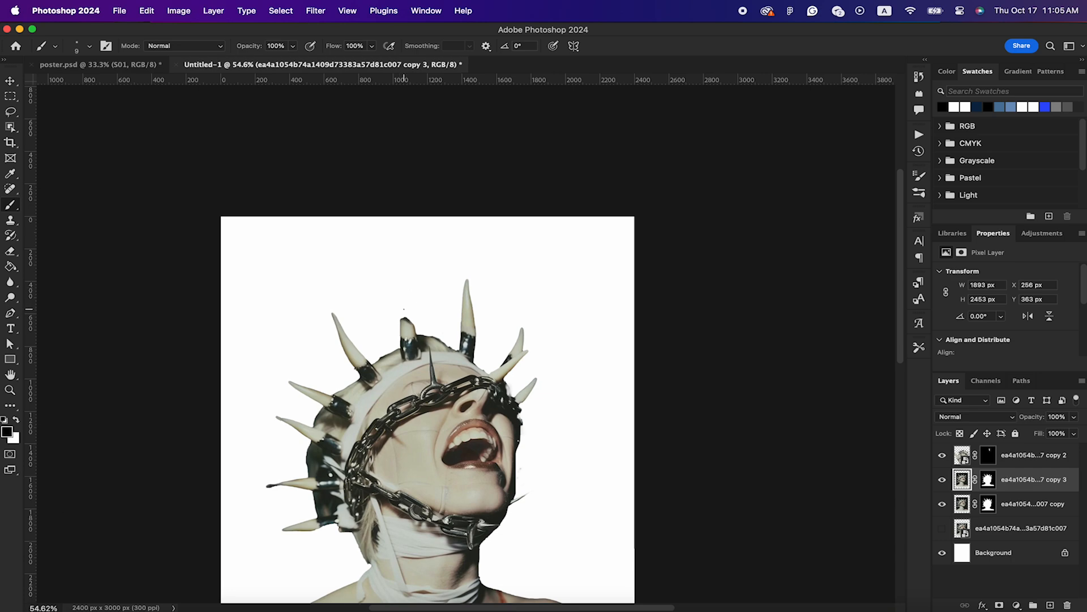
Step: Rotate the new copy about 55°, enlarge it to roughly 130% and position it over the head
key("super+t")
left_click_drag(527, 232, 687, 393)
left_click_drag(479, 397, 500, 355)
left_click_drag(1042, 418, 1014, 420)
scroll(467, 345, "up", 4)
left_click_drag(723, 236, 752, 269)
left_click_drag(551, 346, 524, 358)
left_click_drag(718, 327, 765, 303)
left_click_drag(446, 266, 449, 277)
left_click_drag(807, 281, 804, 277)
left_click_drag(753, 330, 835, 297)
left_click_drag(640, 293, 634, 325)
left_click_drag(849, 283, 842, 273)
left_click_drag(691, 333, 697, 334)
key("Return")
Step: Restore full opacity, convert to a smart object, add an inverted mask and paint in one horn
left_click_drag(1032, 420, 1064, 419)
right_click(1031, 480)
left_click(963, 351)
left_click(1000, 605)
key("super+i")
key("x")
mouse_move(361, 299)
left_mouse_down()
mouse_move(351, 213)
mouse_move(349, 231)
left_mouse_up()
scroll(357, 288, "up", 5)
Step: Paint out dark specks around the horns on the original figure's mask
key("x")
key("bracketleft")
key("bracketleft")
key("bracketleft")
key("bracketleft")
scroll(357, 227, "down", 4)
scroll(464, 340, "down", 5)
scroll(464, 340, "left", 4)
left_click(989, 503)
left_click_drag(306, 432, 321, 427)
key("bracketright")
key("bracketright")
key("bracketright")
key("bracketright")
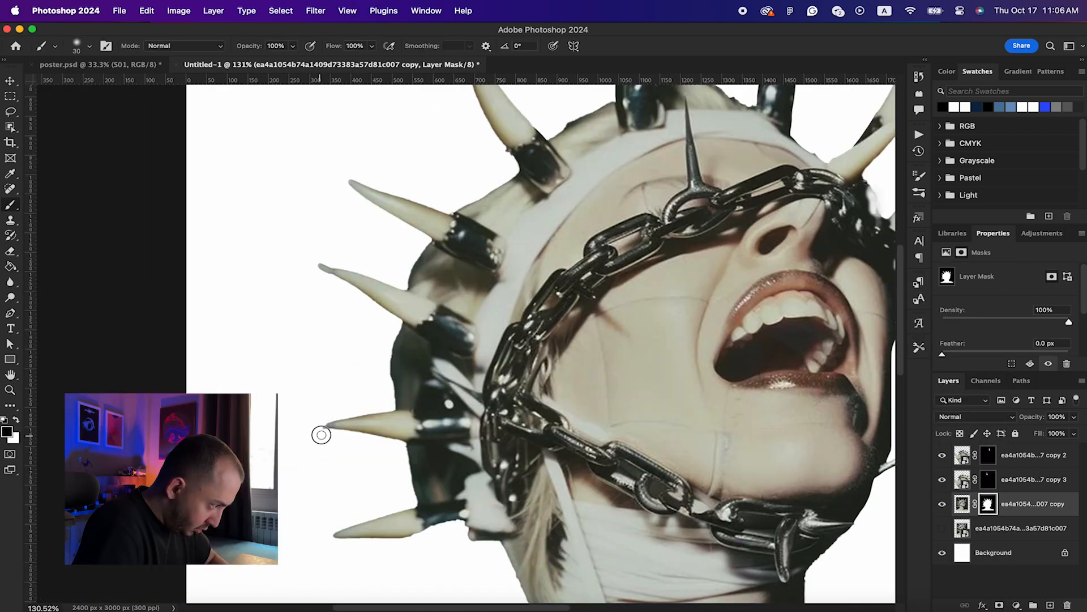
scroll(321, 434, "down", 12)
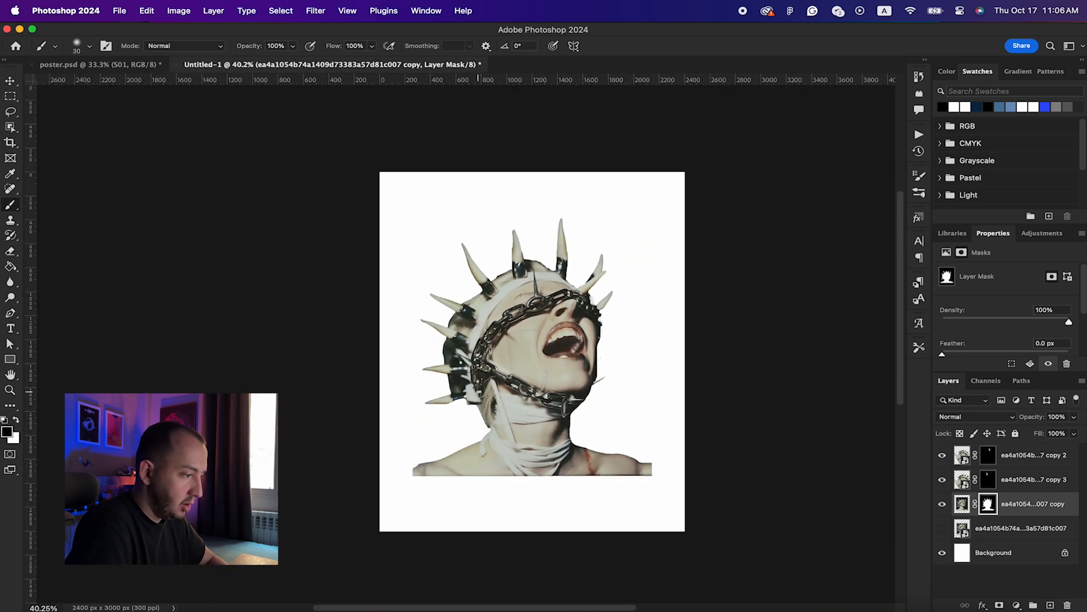
scroll(478, 391, "right", 3)
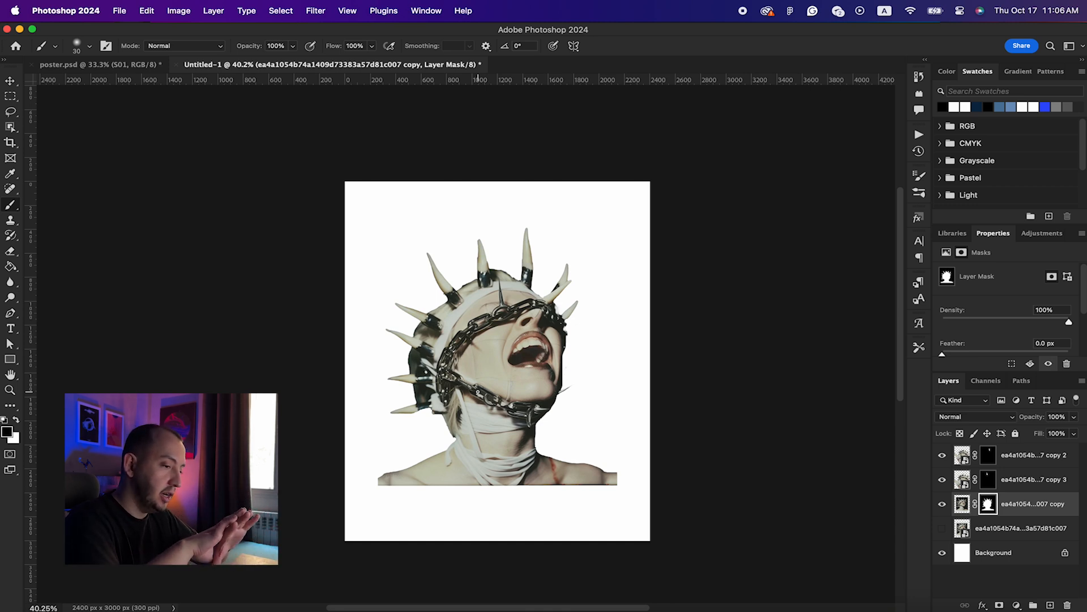
Step: Rename the original unmasked photo layer to 'Main Image'
double_click(995, 528)
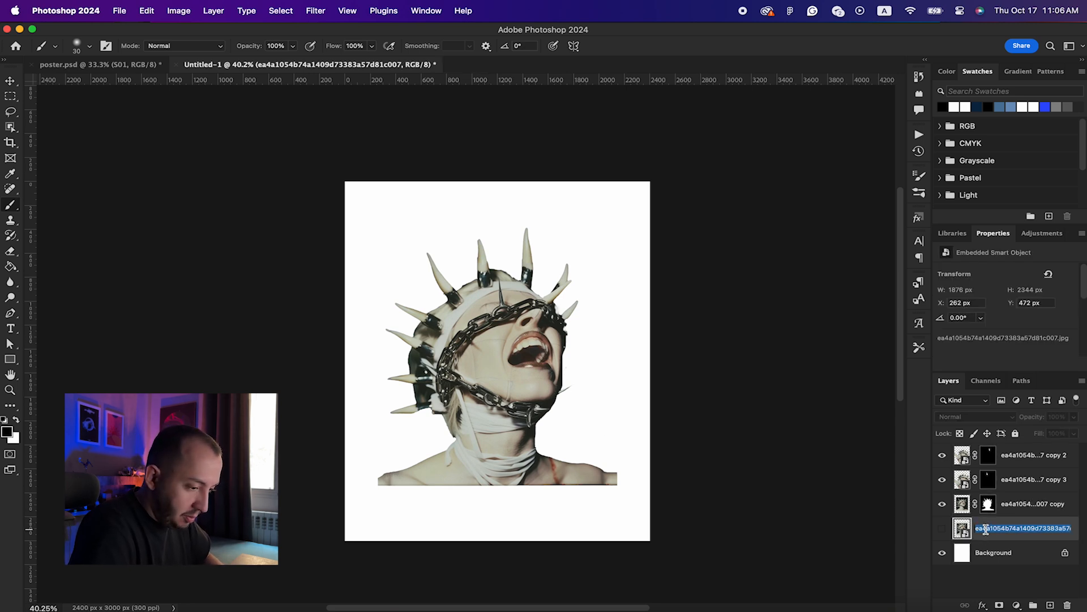
type("Main Image")
key("Return")
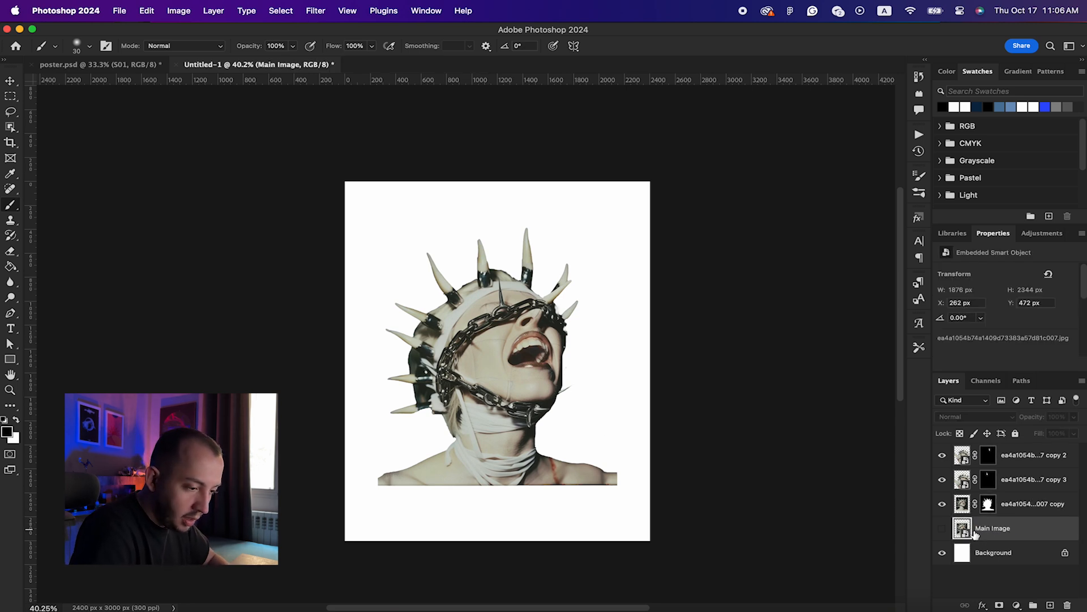
Step: Merge the three figure layers into one layer named 'Main 1'
left_click(1028, 503)
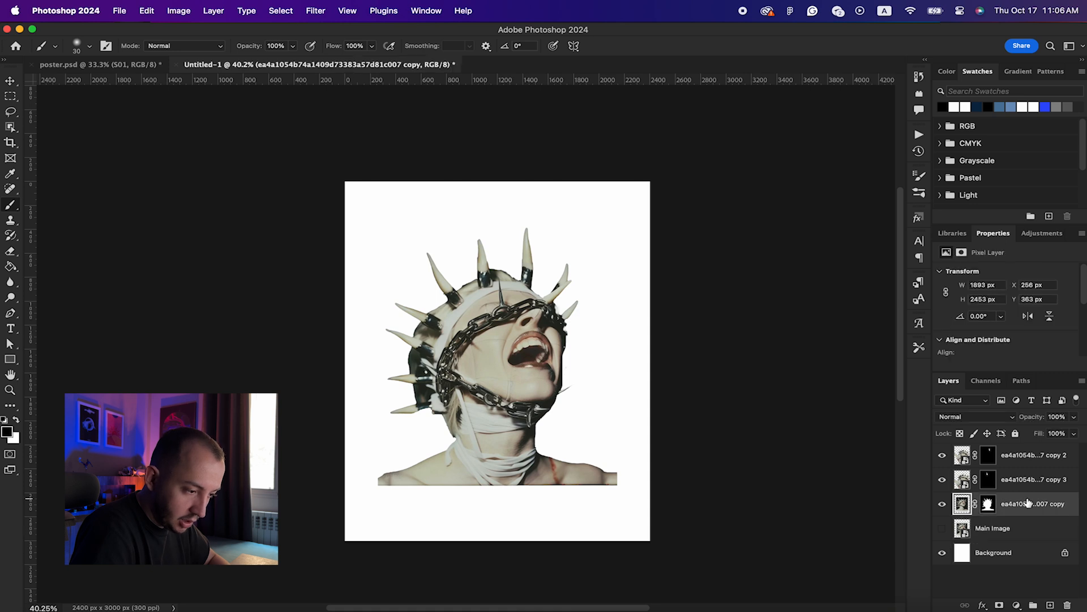
left_click(1012, 458, "shift")
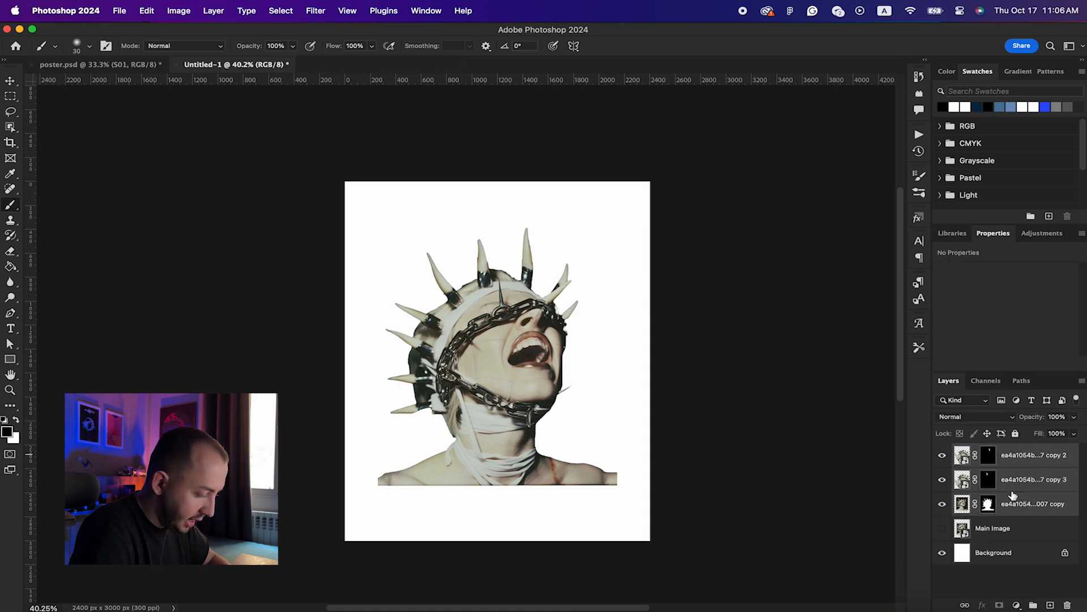
key("super+e")
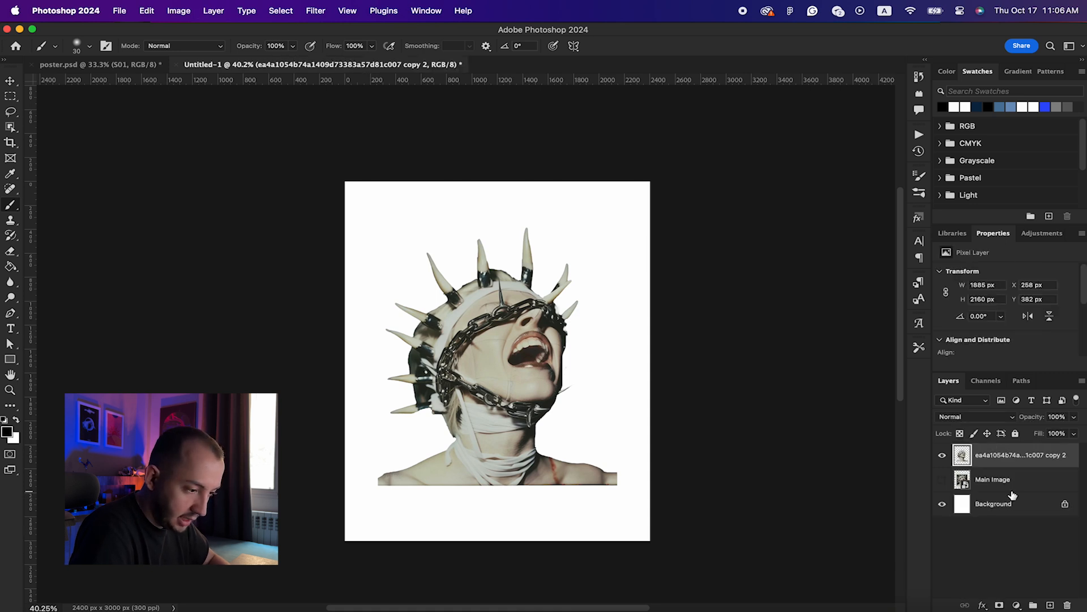
double_click(996, 456)
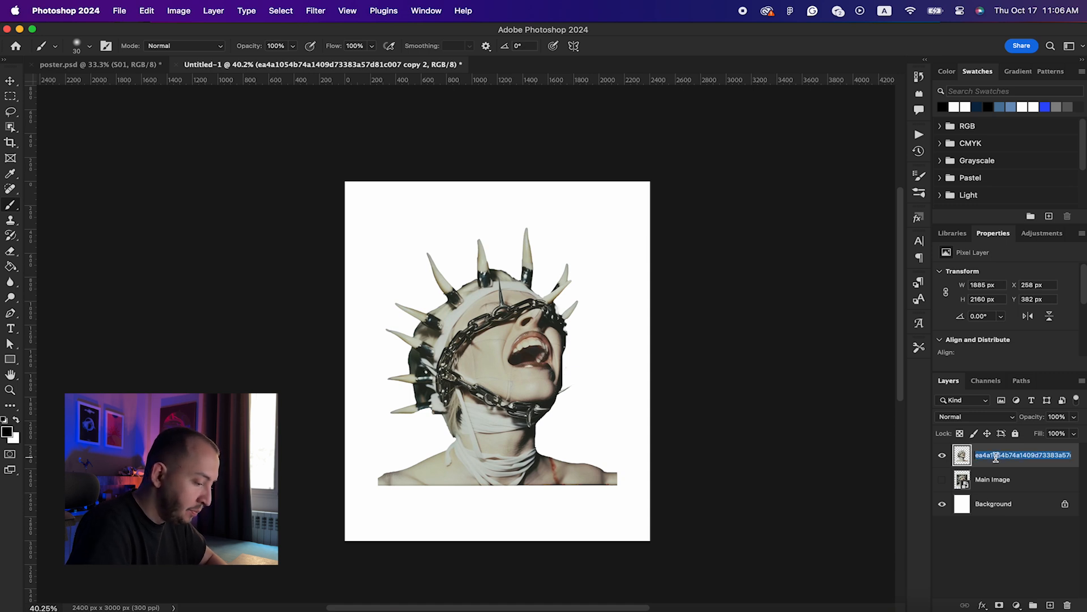
type("Main 1")
key("Return")
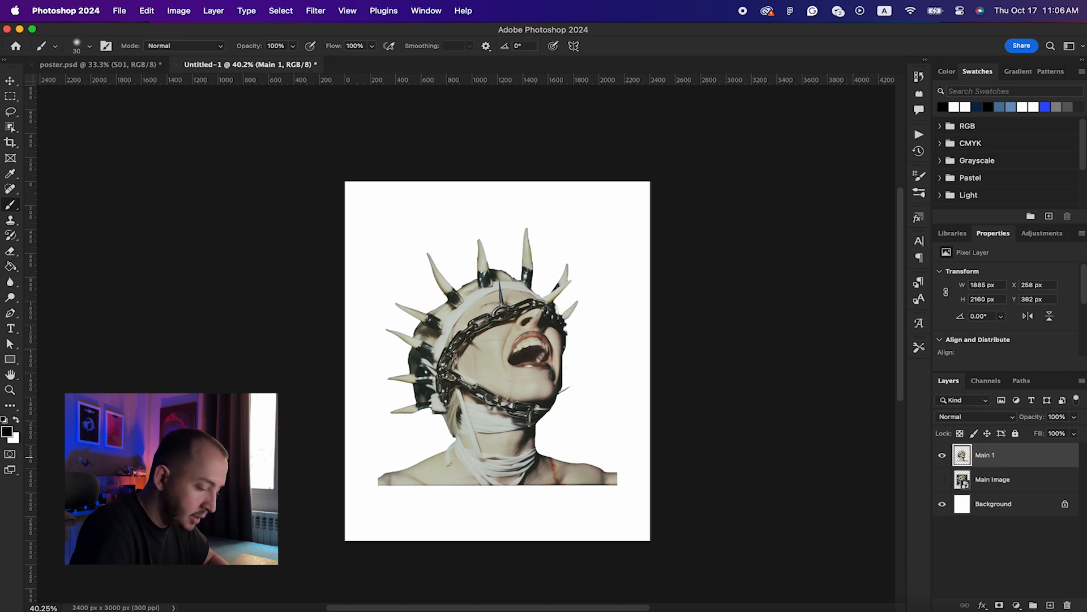
Step: Duplicate Main 1 as a new layer named 'Main 2'
key("super+j")
double_click(997, 455)
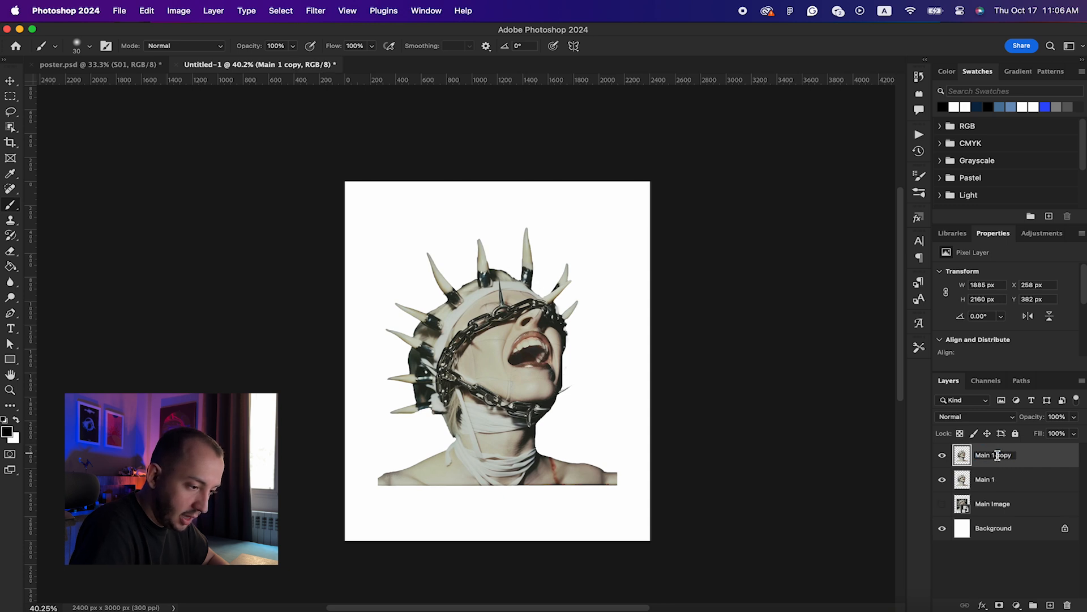
left_click_drag(992, 455, 1014, 455)
type("2")
key("Return")
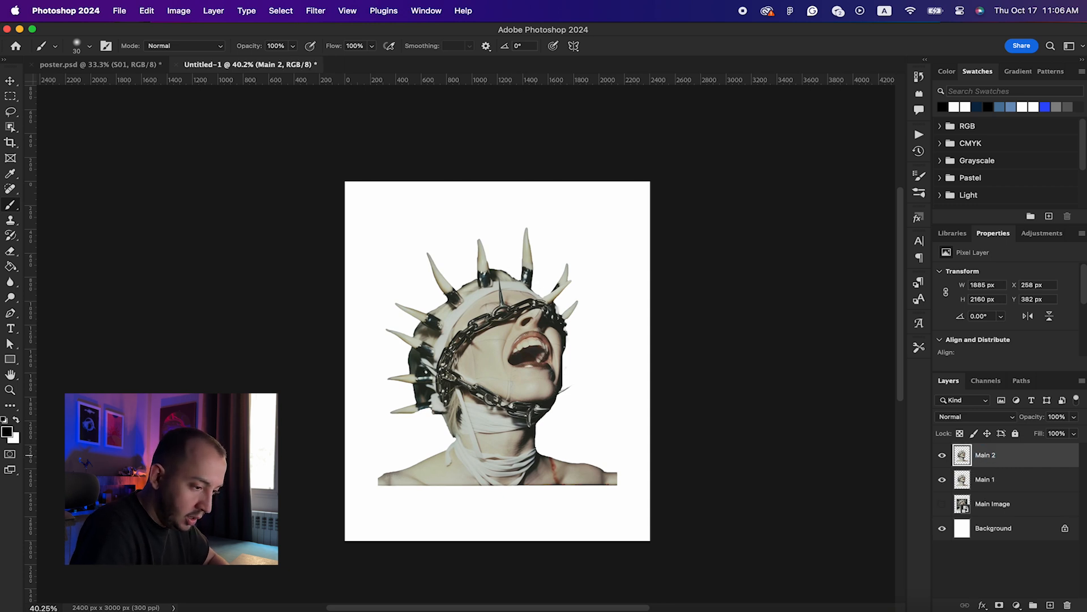
Step: Shrink both figure layers to about 79% and move them toward the lower right
left_click(1050, 489, "shift")
key("super+t")
left_click_drag(508, 321, 568, 382)
mouse_move(686, 411)
left_mouse_down()
mouse_move(650, 407)
mouse_move(662, 410)
mouse_move(614, 424)
mouse_move(614, 445)
left_mouse_up()
key("Return")
Step: Move the Main 2 figure to the left side of the canvas
key("b")
left_click(711, 446)
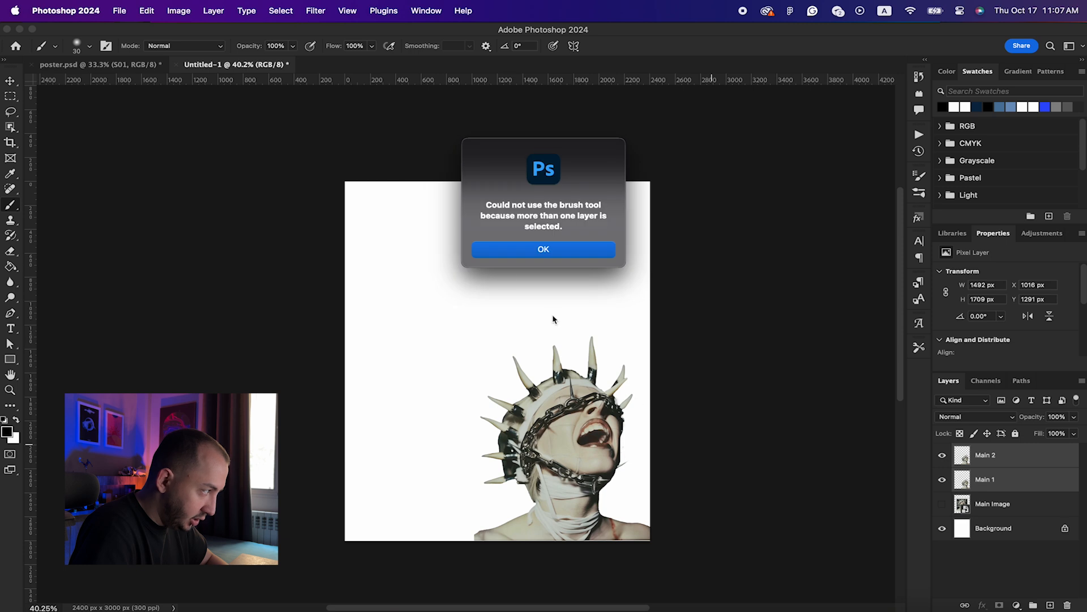
left_click(510, 250)
left_click(8, 83)
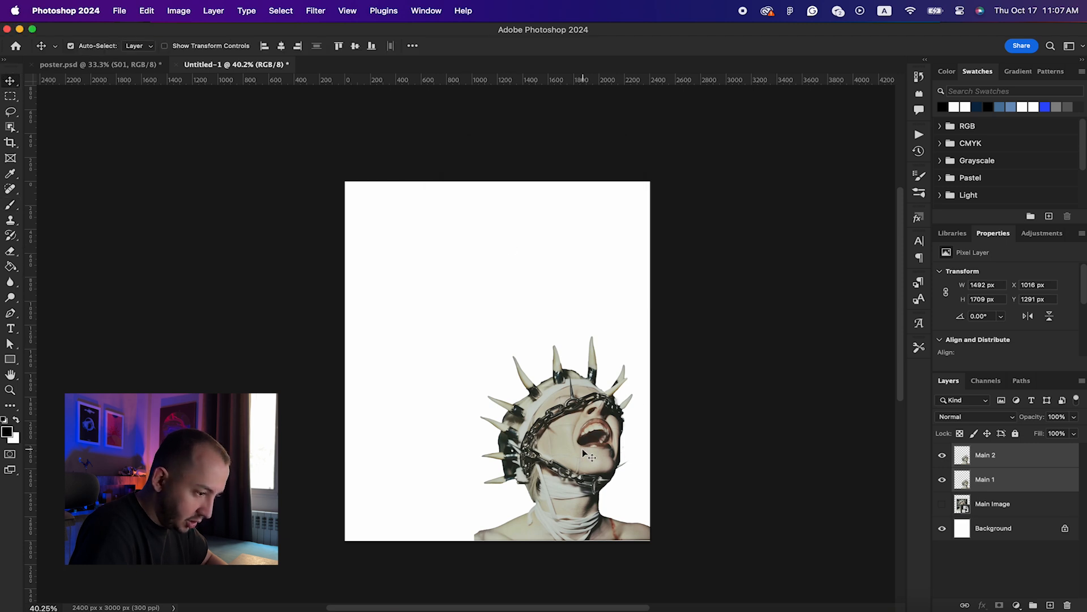
left_click(594, 441)
left_click_drag(590, 446, 435, 444)
Step: Flip Main 2 horizontally, shrink it slightly and align it with the canvas bottom
key("ctrl+t")
right_click(413, 461)
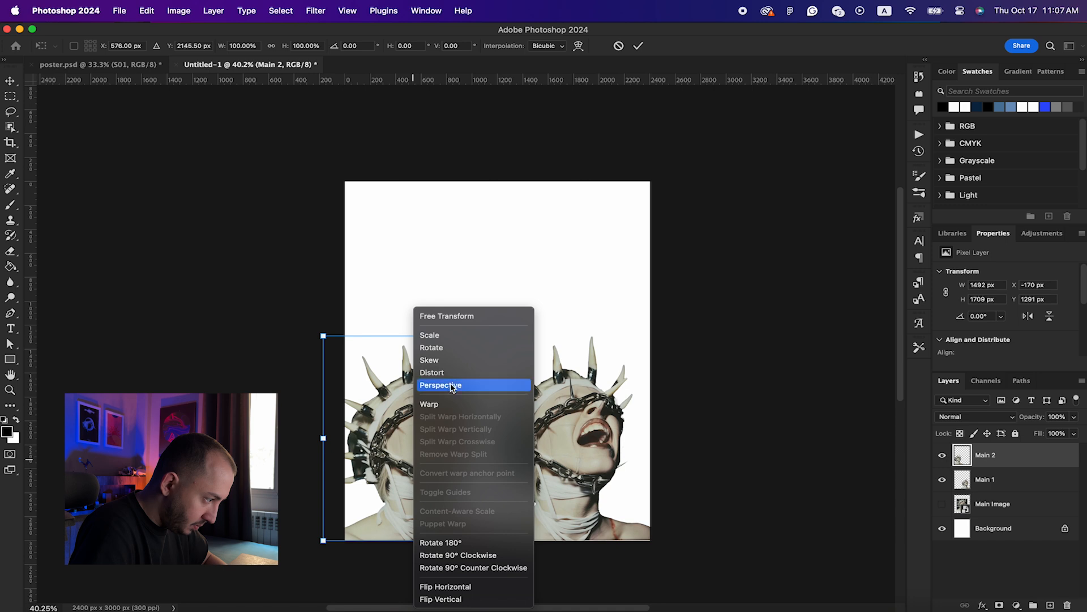
left_click(445, 587)
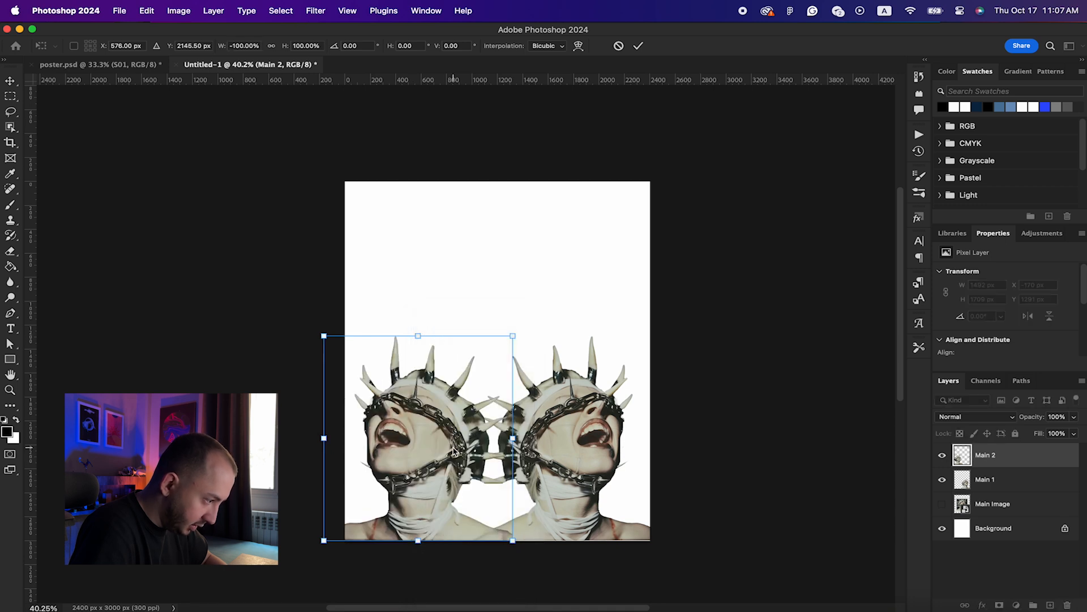
left_click_drag(512, 336, 503, 349)
left_click_drag(476, 392, 470, 401)
key("Return")
Step: Scale Main 1 to 86% and move it down to the canvas bottom
left_click(574, 435)
key("super+t")
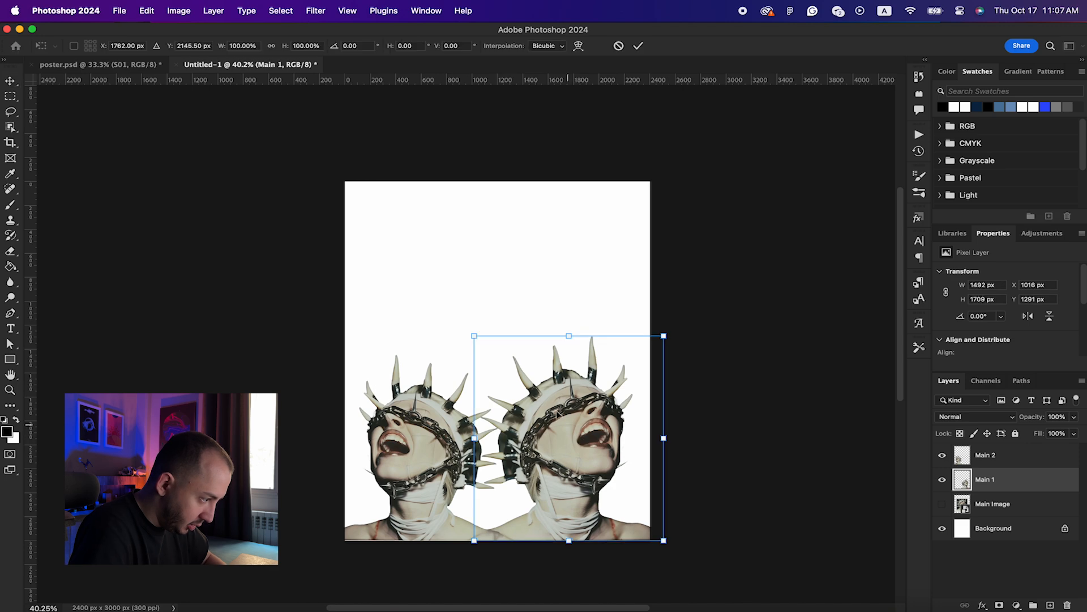
left_click_drag(473, 333, 481, 348)
left_click_drag(589, 447, 593, 459)
key("Return")
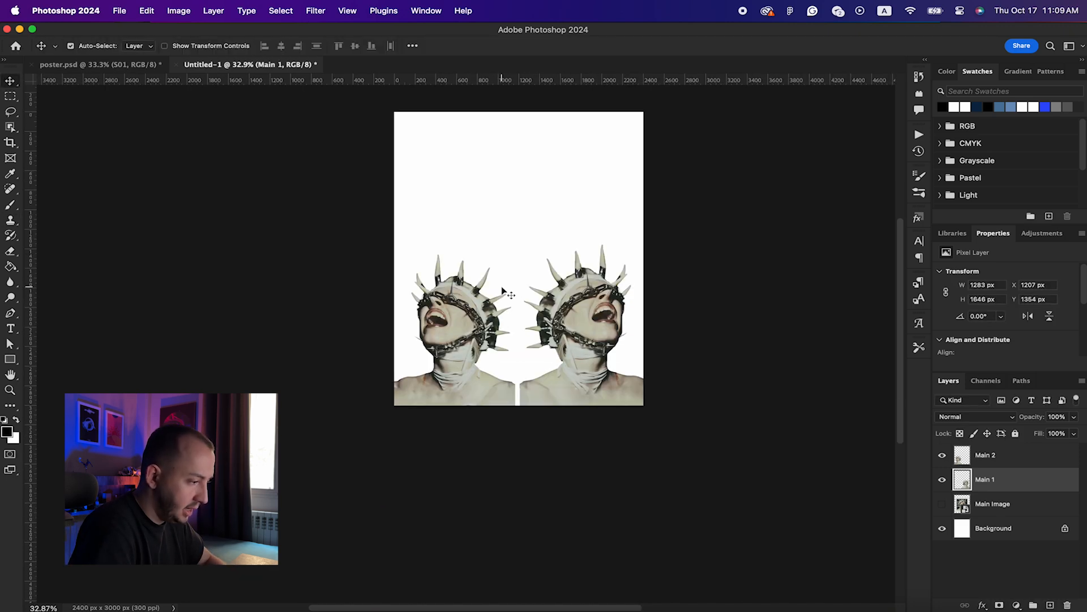
Step: Try nudging the right figure left to close the gap, then undo it
scroll(502, 290, "up", 5)
scroll(502, 289, "right", 2)
scroll(502, 289, "up", 1)
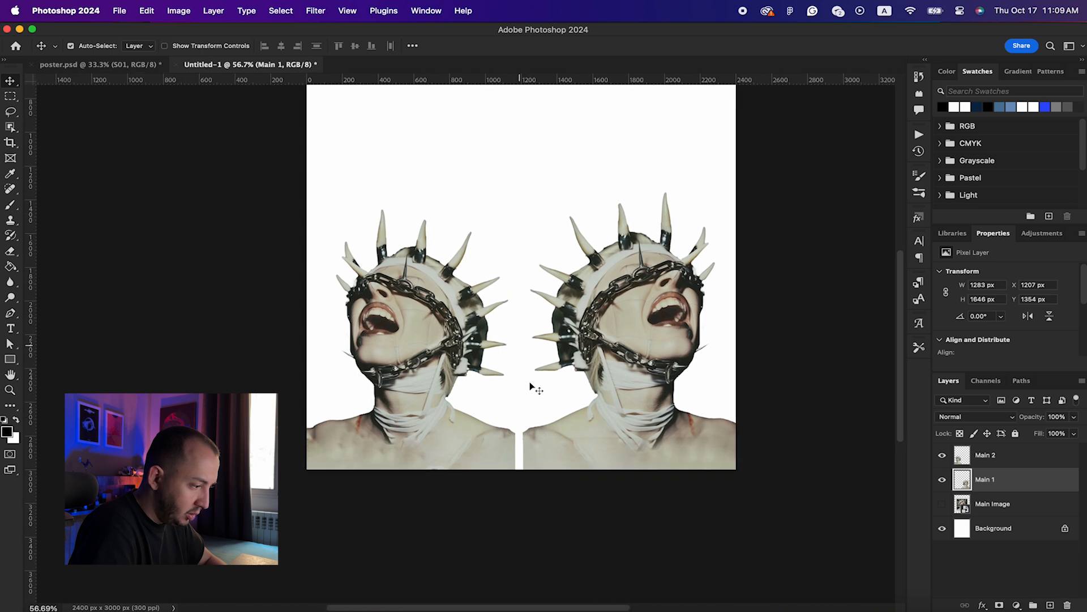
left_click_drag(542, 441, 535, 440)
key("super+z")
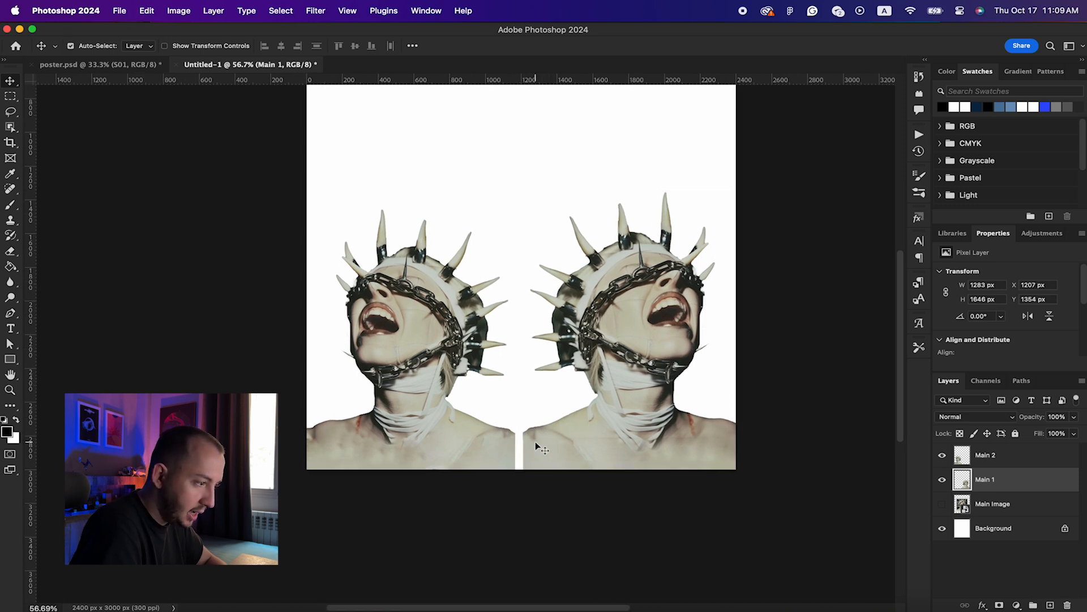
scroll(701, 360, "up", 2)
scroll(701, 360, "right", 1)
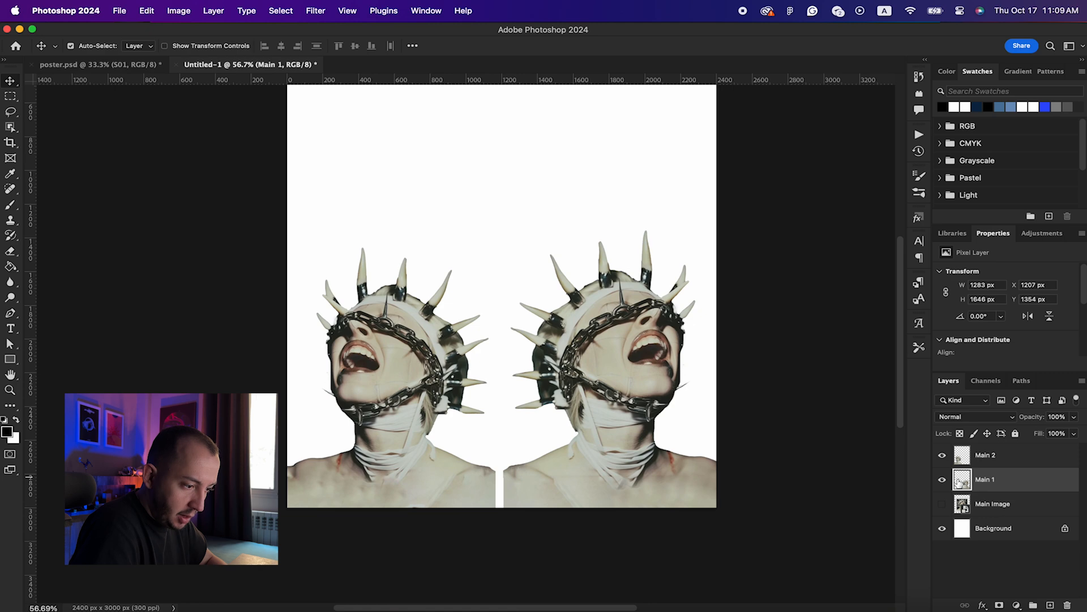
Step: Liquify Main 1 with a size-500 Forward Warp, pushing its shoulder, neck and hair leftward
left_click(317, 11)
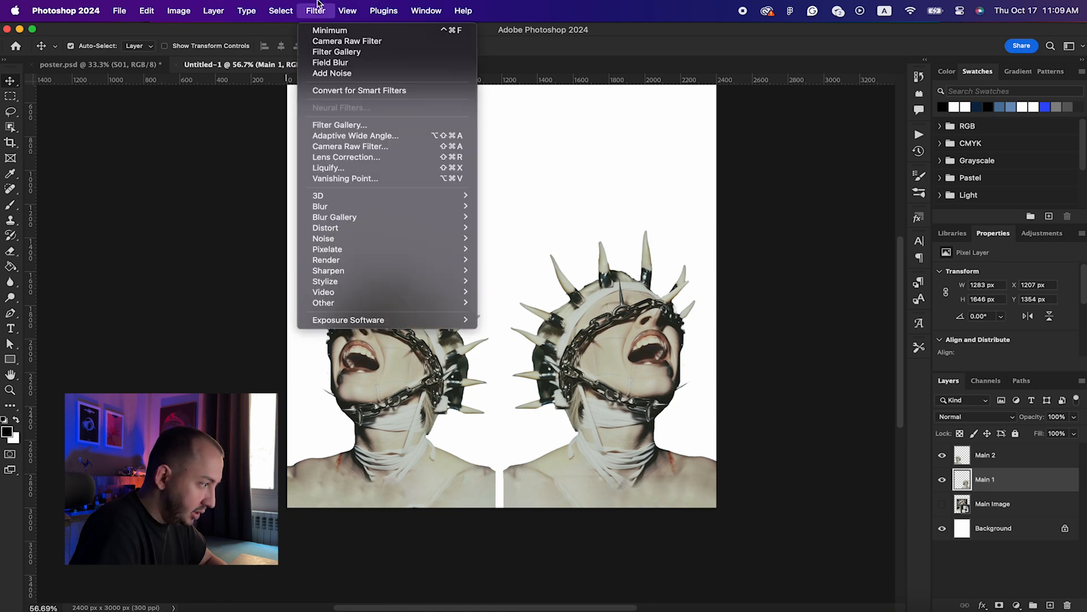
left_click(335, 168)
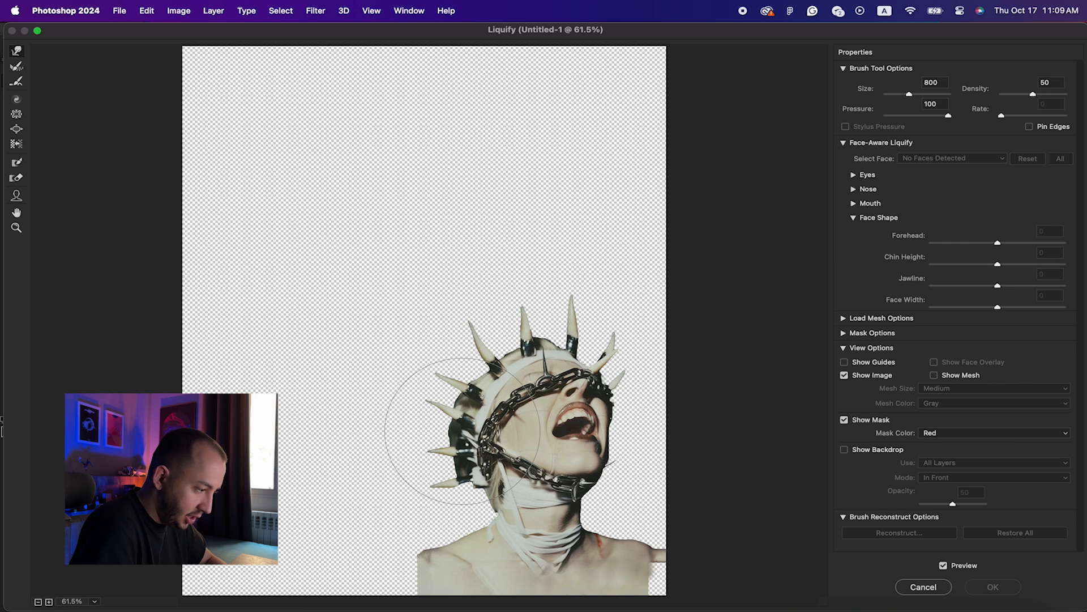
key("super+minus")
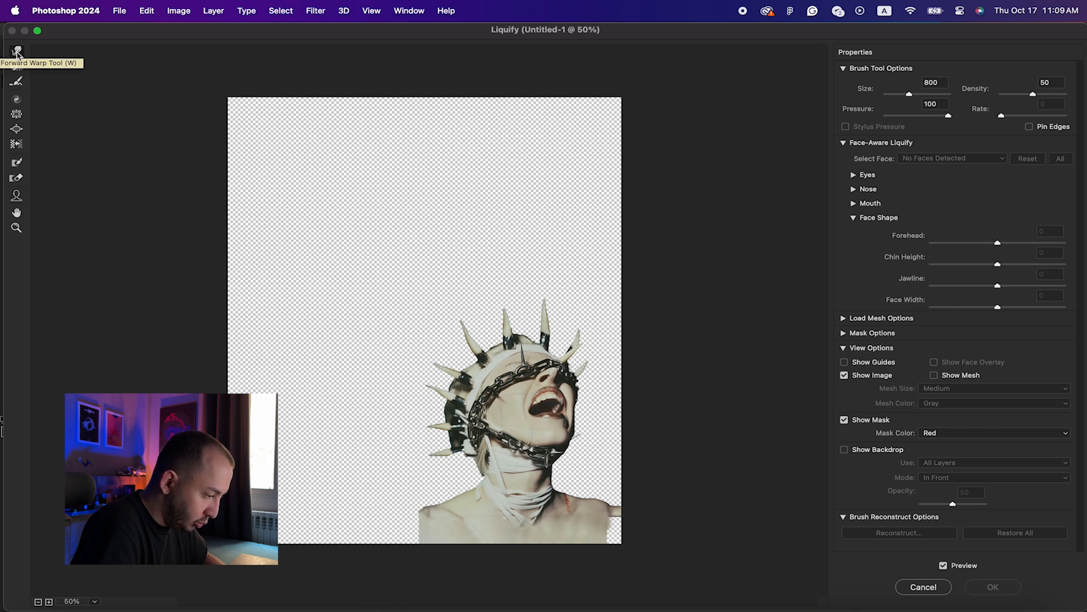
left_click_drag(449, 521, 401, 520)
key("super+z")
left_click_drag(462, 473, 416, 461)
key("bracketleft")
key("bracketleft")
key("bracketleft")
left_click_drag(448, 420, 372, 383)
left_click_drag(442, 391, 408, 390)
mouse_move(428, 382)
left_mouse_down()
mouse_move(391, 372)
mouse_move(364, 394)
left_mouse_up()
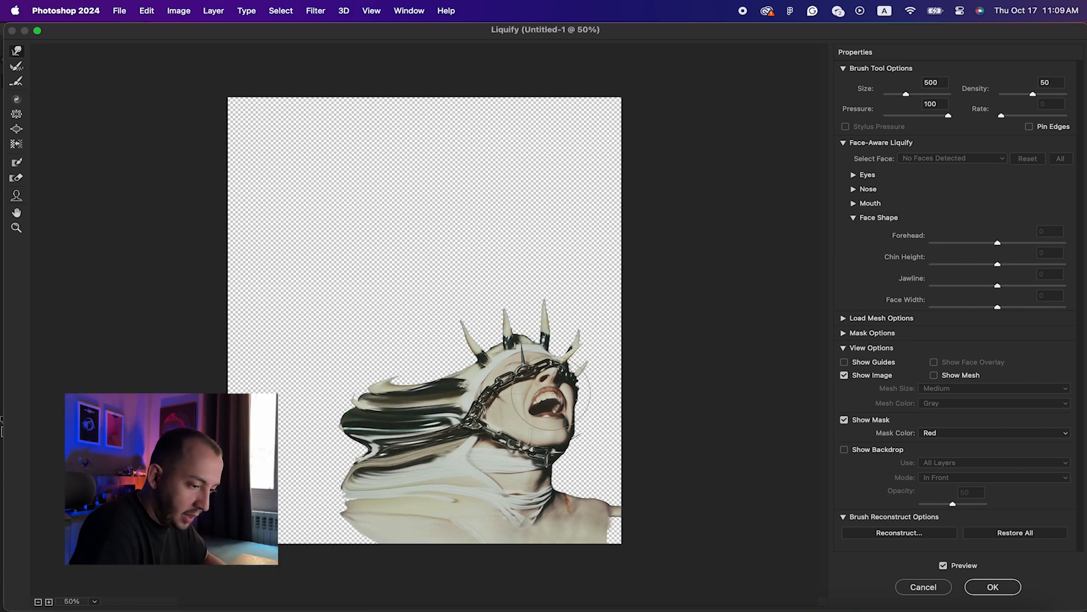
left_click(995, 587)
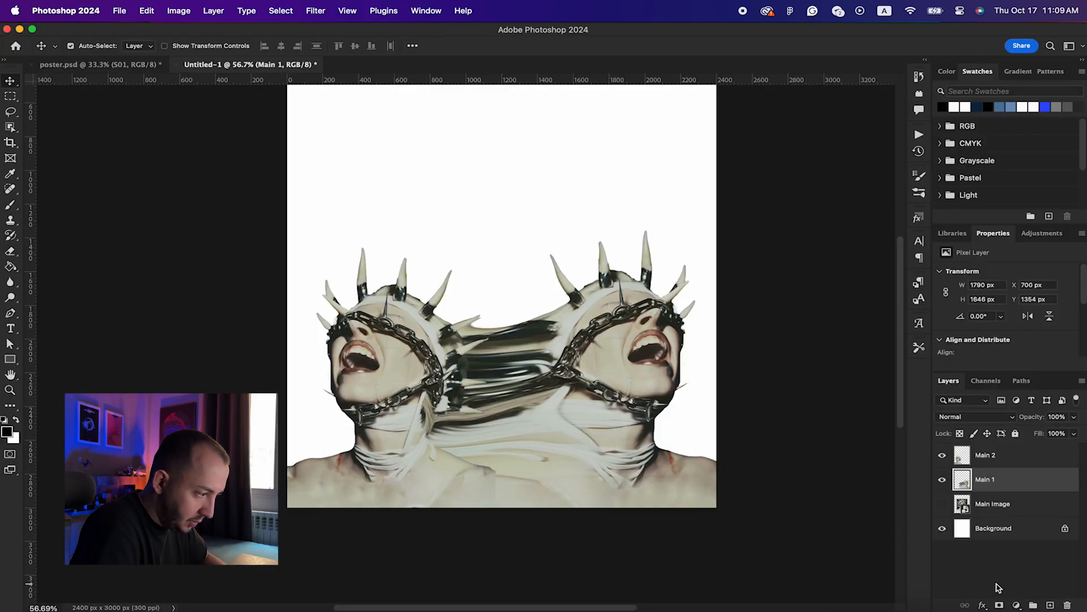
Step: Select Main 2 and Liquify-warp the left figure rightward into the middle
left_click(942, 479)
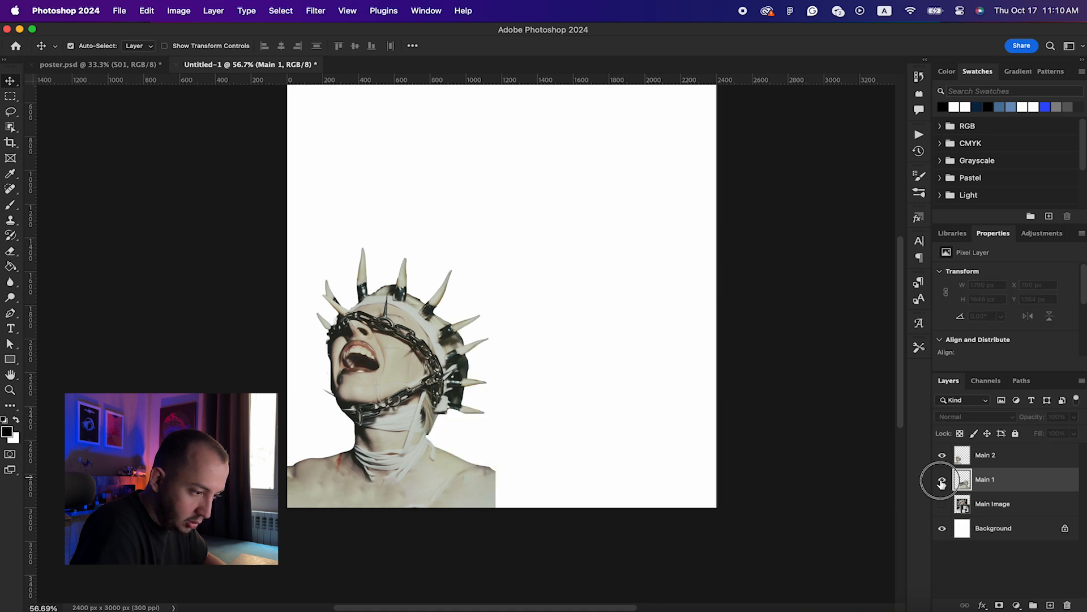
left_click(942, 479)
left_click(1005, 457)
left_click(320, 10)
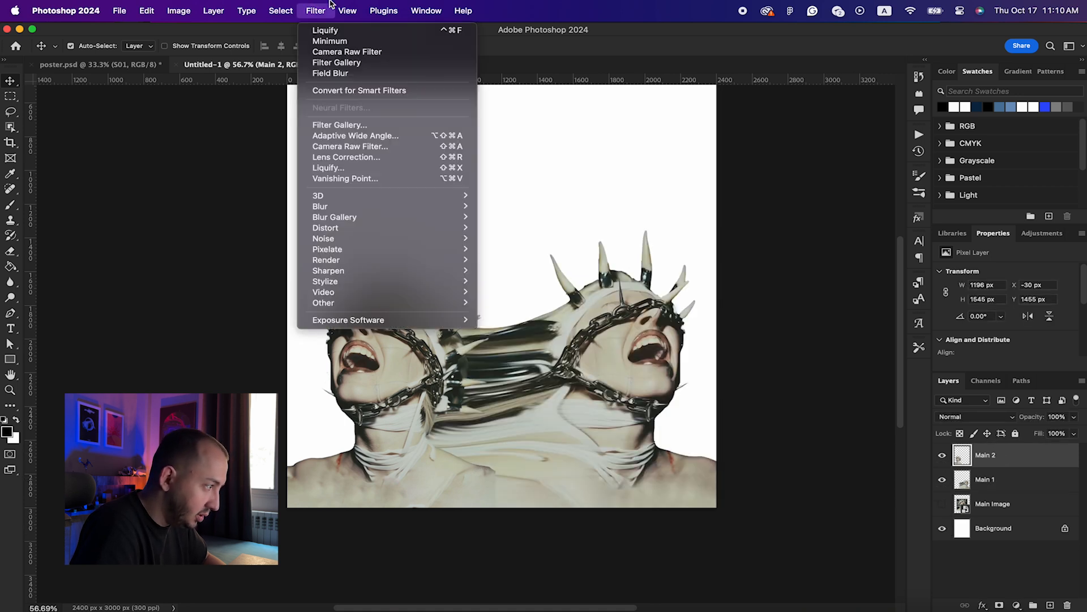
left_click(327, 168)
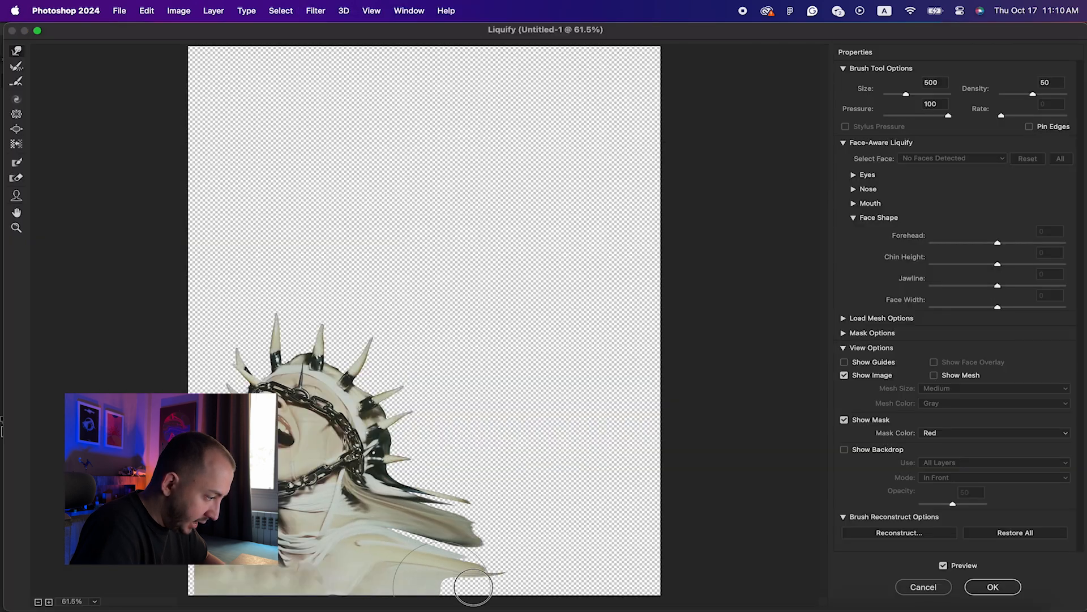
mouse_move(473, 583)
left_mouse_down()
mouse_move(536, 457)
mouse_move(529, 444)
mouse_move(410, 546)
mouse_move(419, 430)
mouse_move(499, 408)
mouse_move(498, 433)
mouse_move(470, 422)
left_mouse_up()
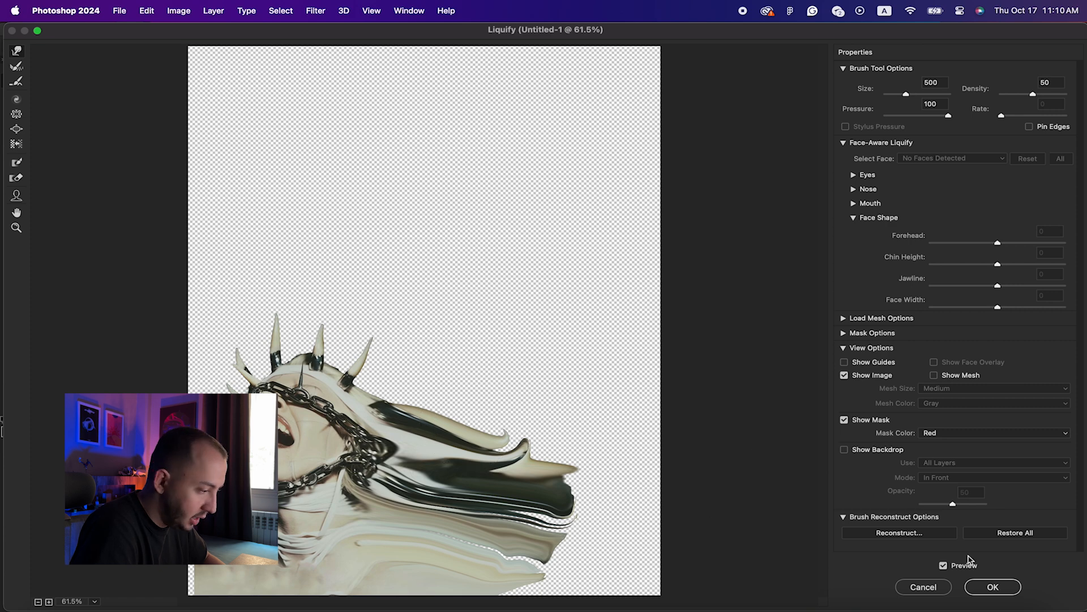
left_click(991, 587)
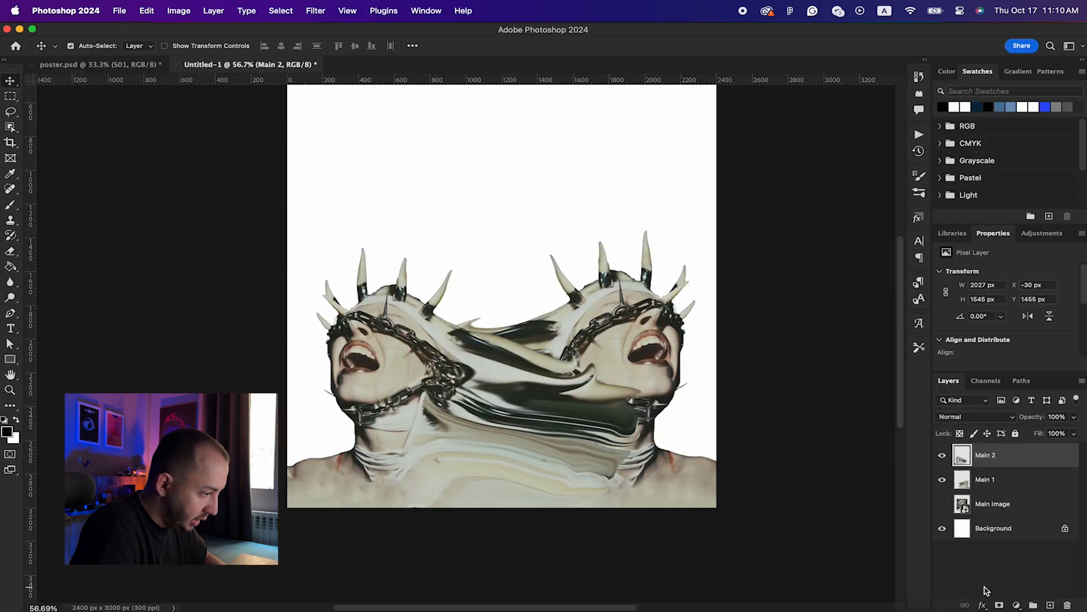
Step: Move Main 2 below Main 1 and add a layer mask to Main 1
key("b")
left_click_drag(990, 454, 1020, 480)
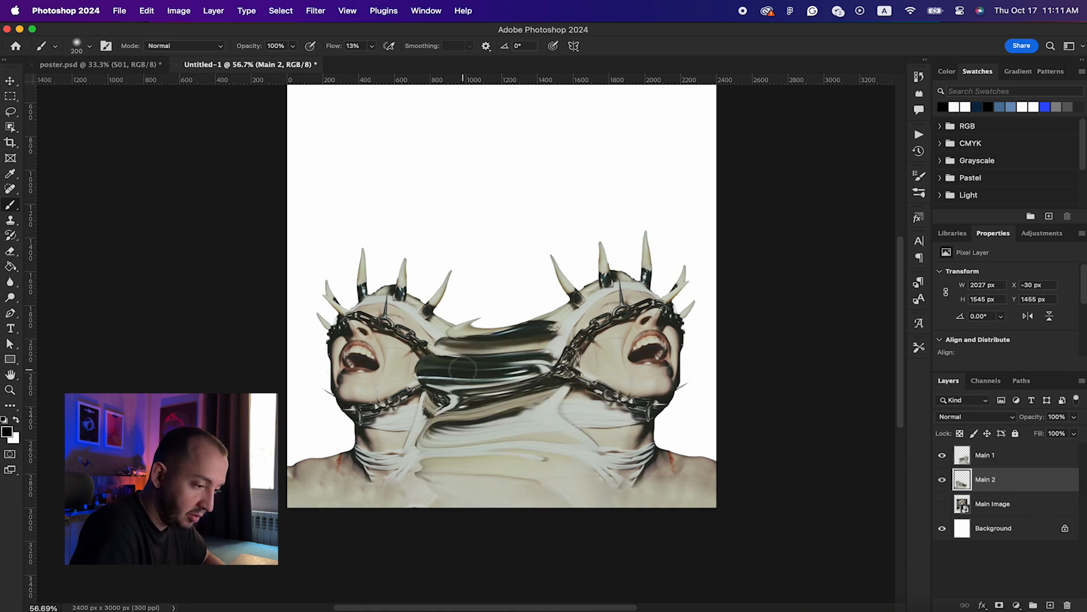
left_click(989, 459)
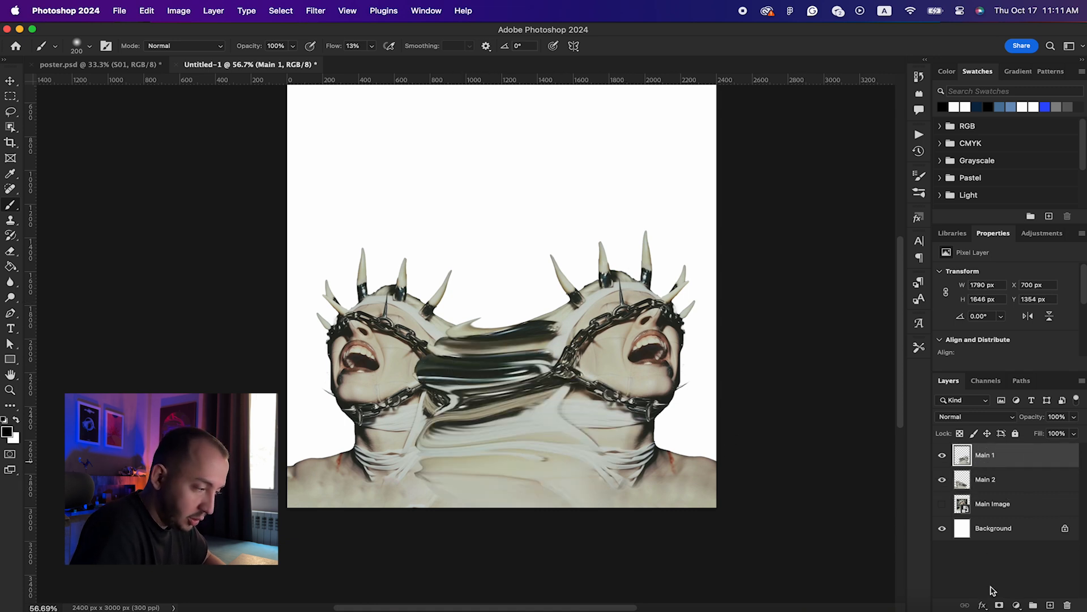
left_click(999, 605)
Step: Paint black on Main 1's mask with a 400 px brush to reveal the left face's chain
key("bracketleft")
key("bracketleft")
key("bracketleft")
key("bracketleft")
key("bracketleft")
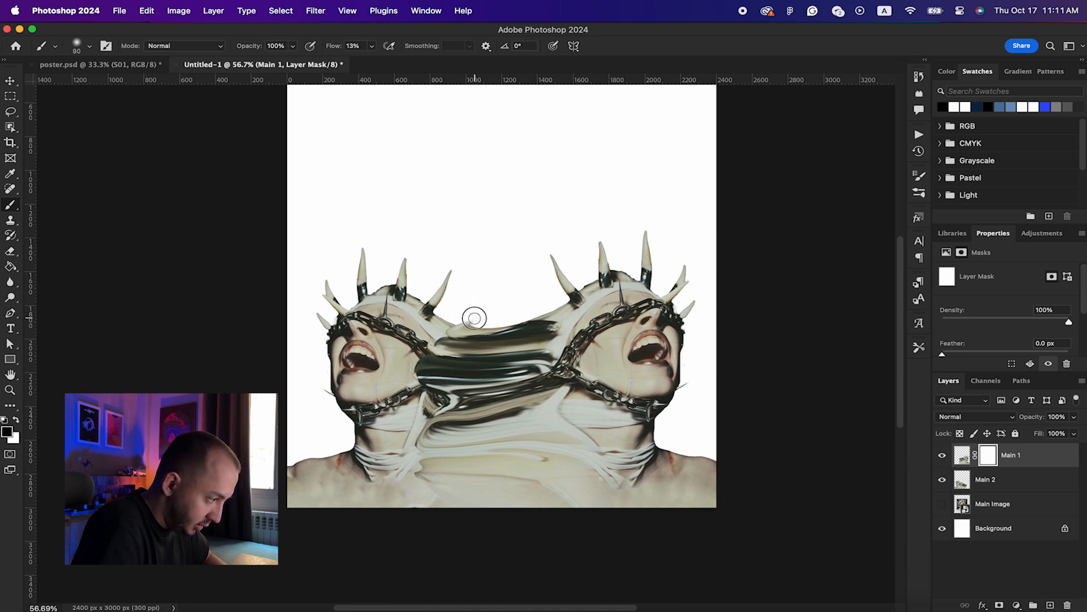
left_click_drag(493, 324, 473, 325)
key("bracketright")
key("bracketright")
key("bracketright")
key("bracketright")
key("bracketright")
key("bracketright")
key("bracketright")
key("bracketright")
left_click_drag(436, 380, 422, 344)
left_click_drag(333, 46, 545, 46)
left_click_drag(437, 351, 415, 432)
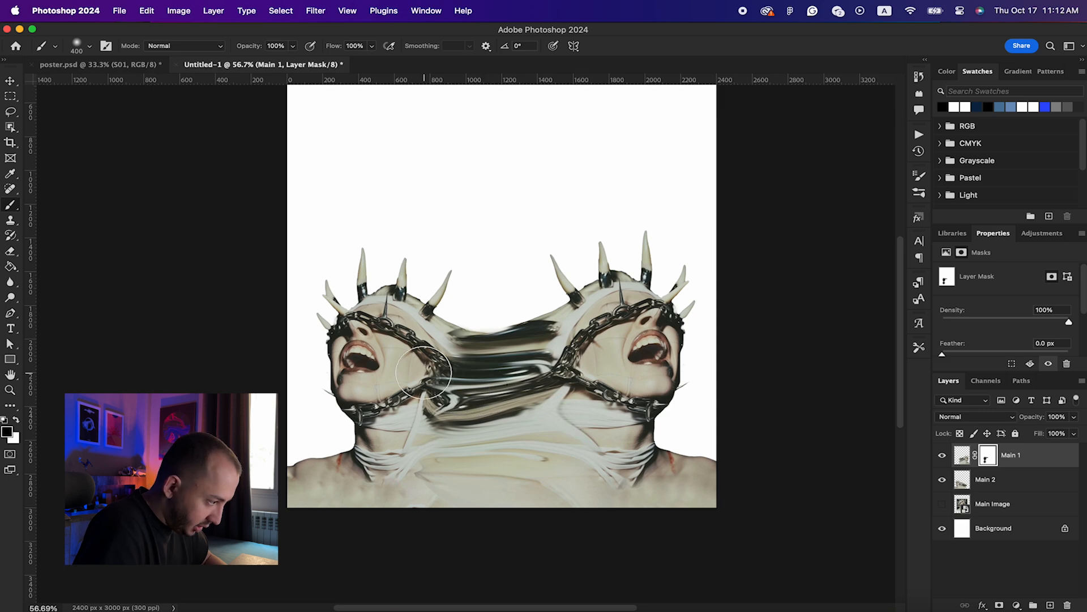
scroll(423, 373, "up", 5)
scroll(424, 373, "down", 2)
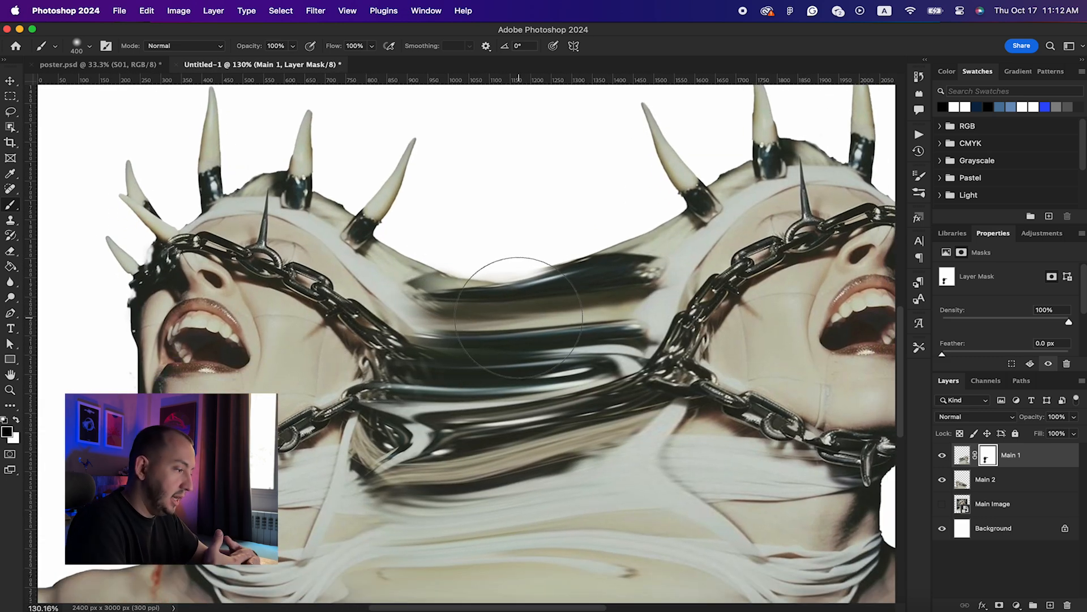
scroll(519, 317, "down", 3)
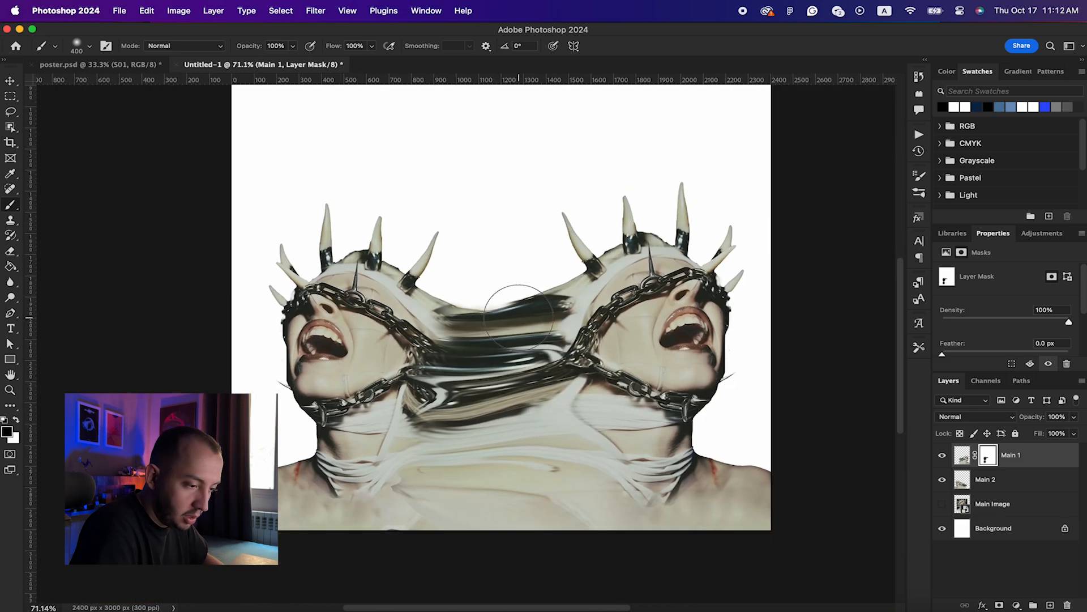
left_click(1012, 484)
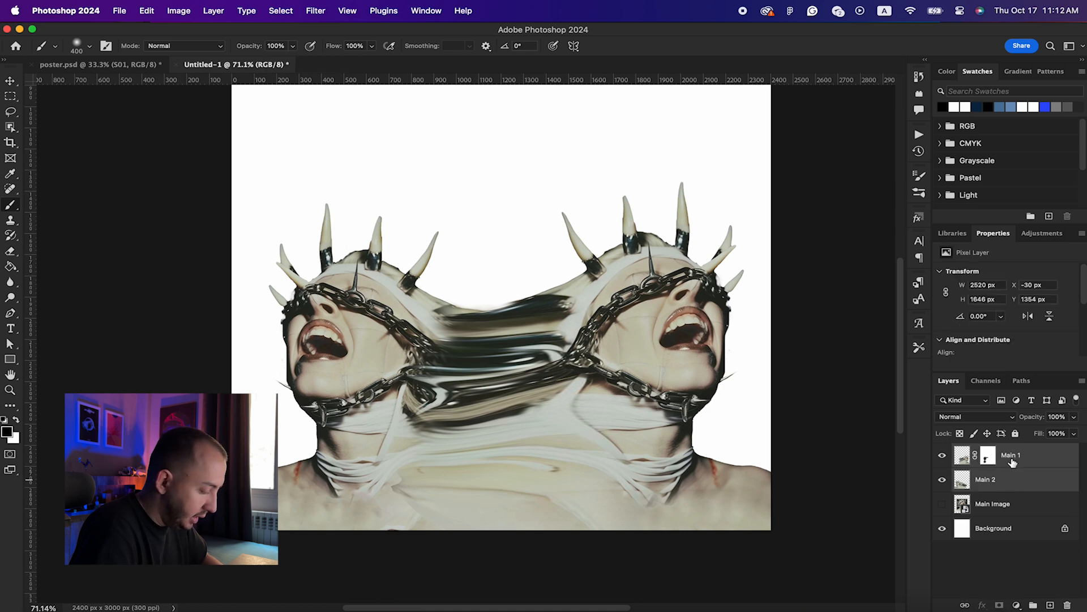
Step: Try merging the figure layers into one named 'Face', then undo it
key("super+e")
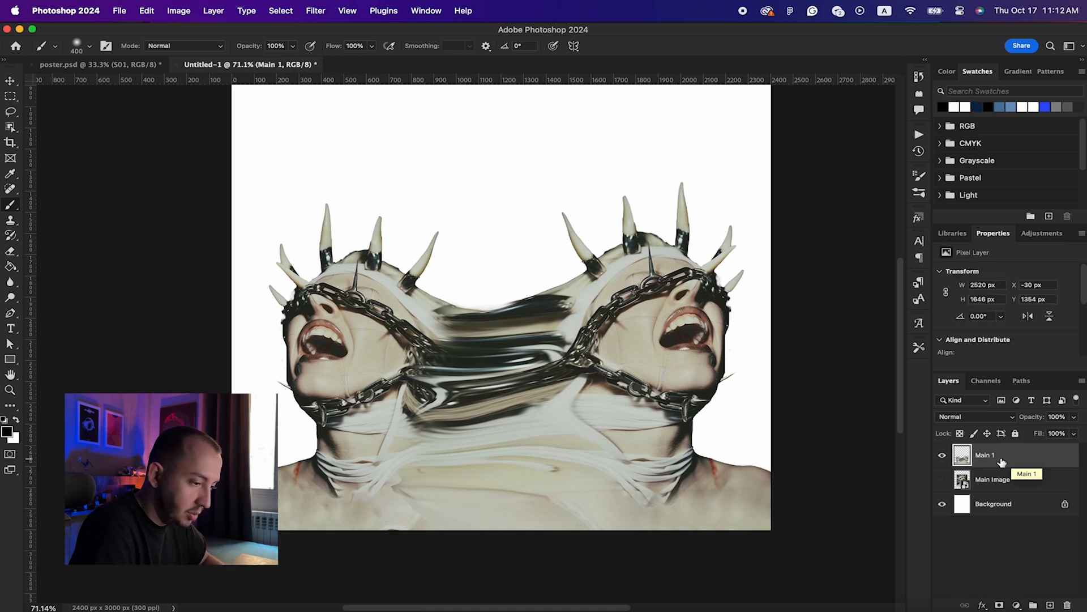
double_click(983, 456)
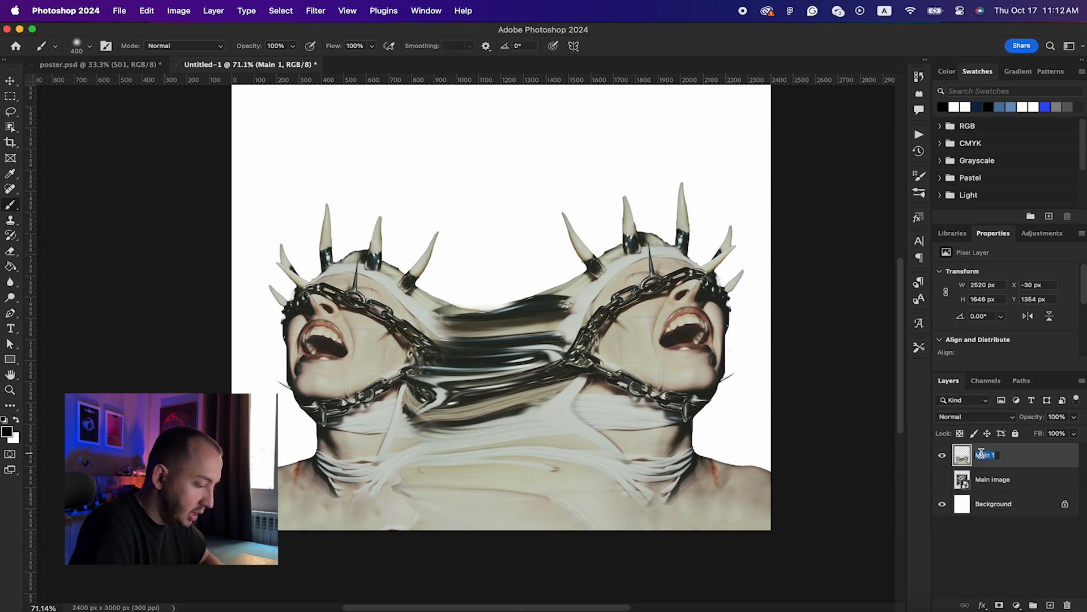
type("Face")
key("Return")
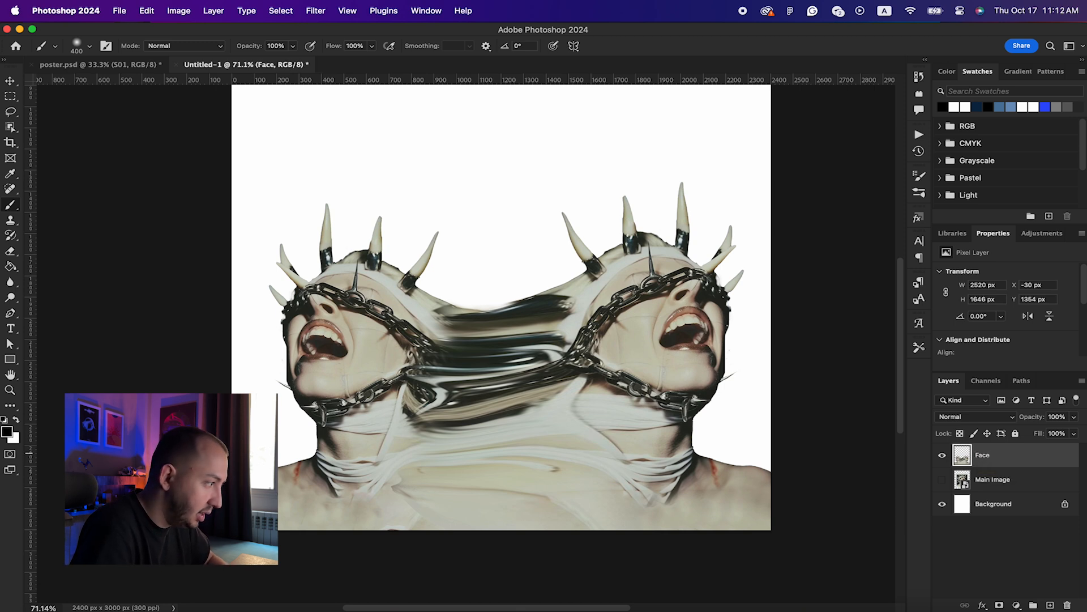
key("super+z")
key("super+z")
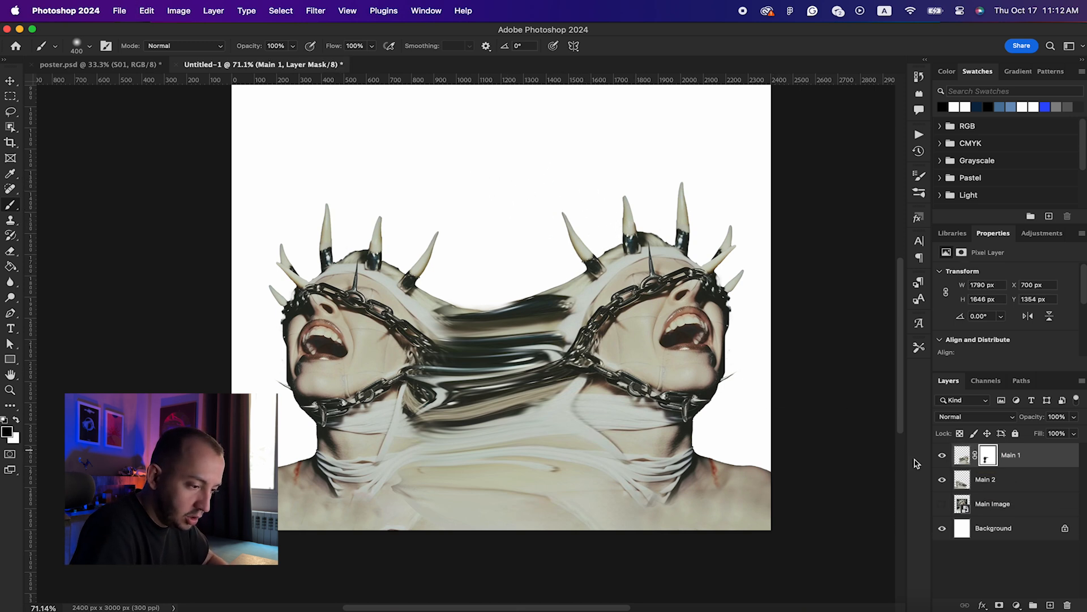
Step: Merge copies of Main 1 and Main 2 into one layer and hide the original halves
left_click(1015, 486, "shift")
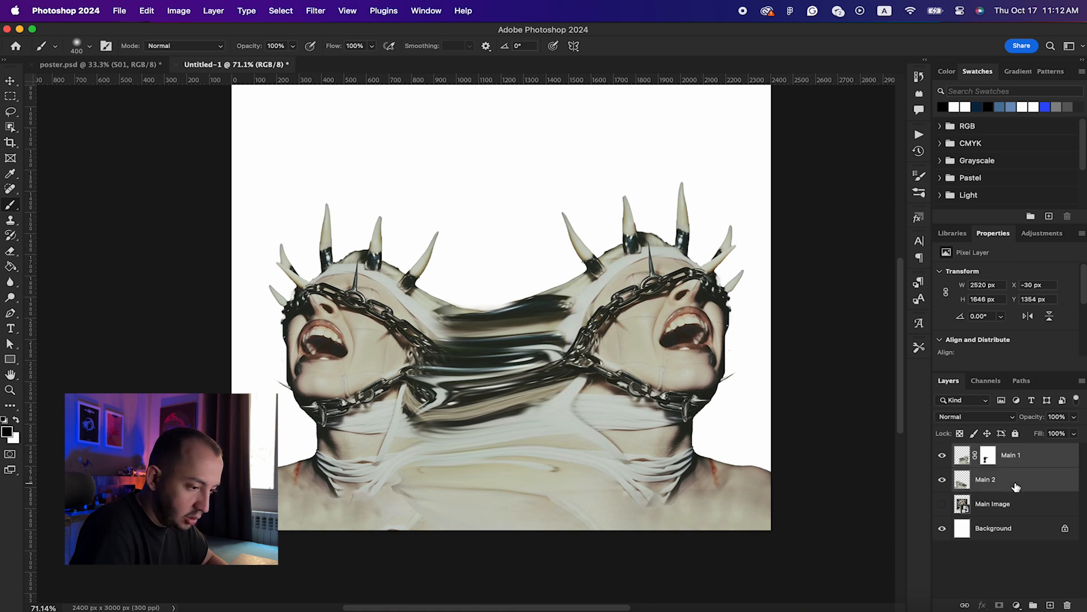
key("super+j")
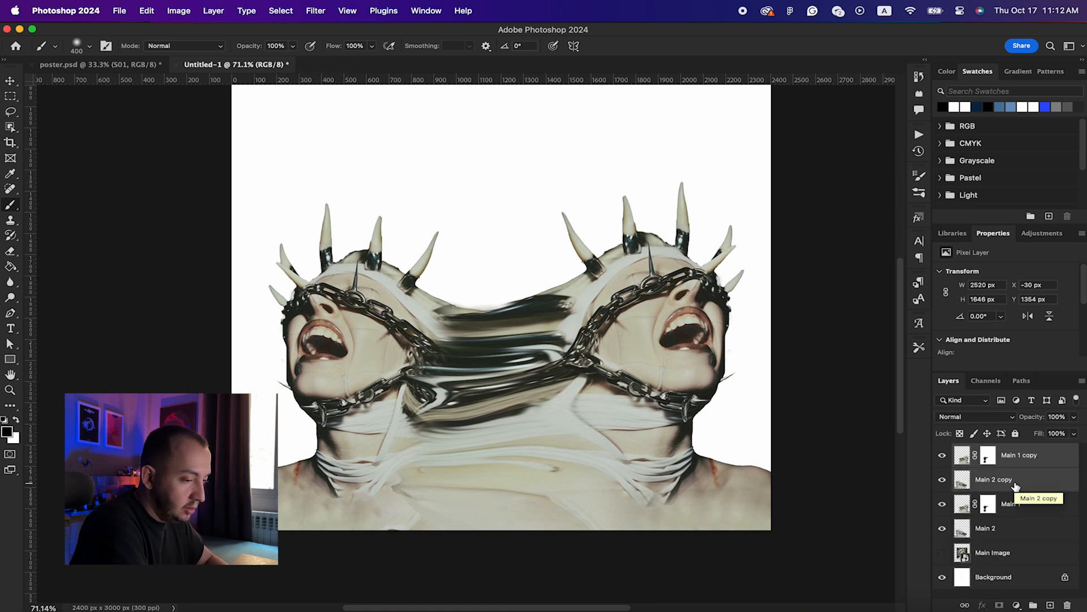
key("super+e")
left_click(942, 481)
left_click(942, 503)
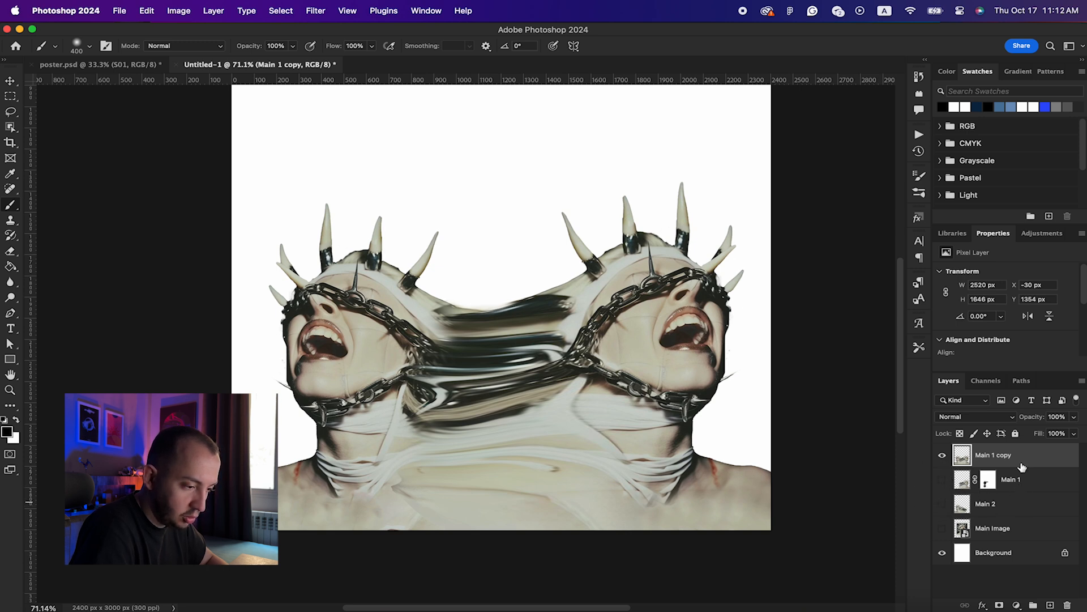
left_click(944, 458)
left_click(944, 483)
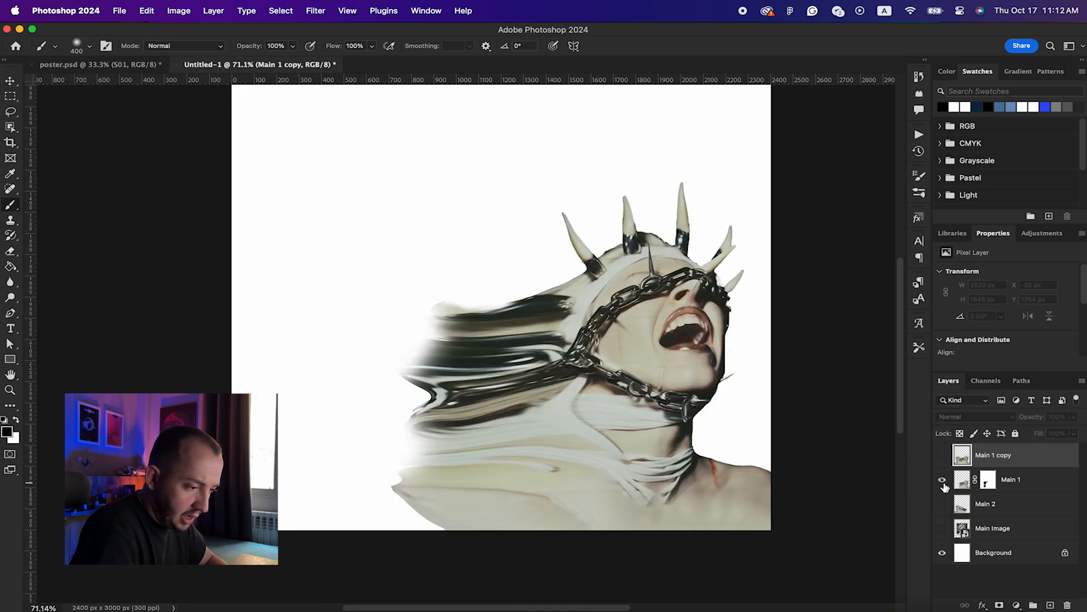
left_click(944, 506)
left_click(944, 481)
left_click(944, 502)
left_click(944, 486)
left_click(944, 504)
left_click(944, 485)
left_click(944, 503)
left_click(942, 456)
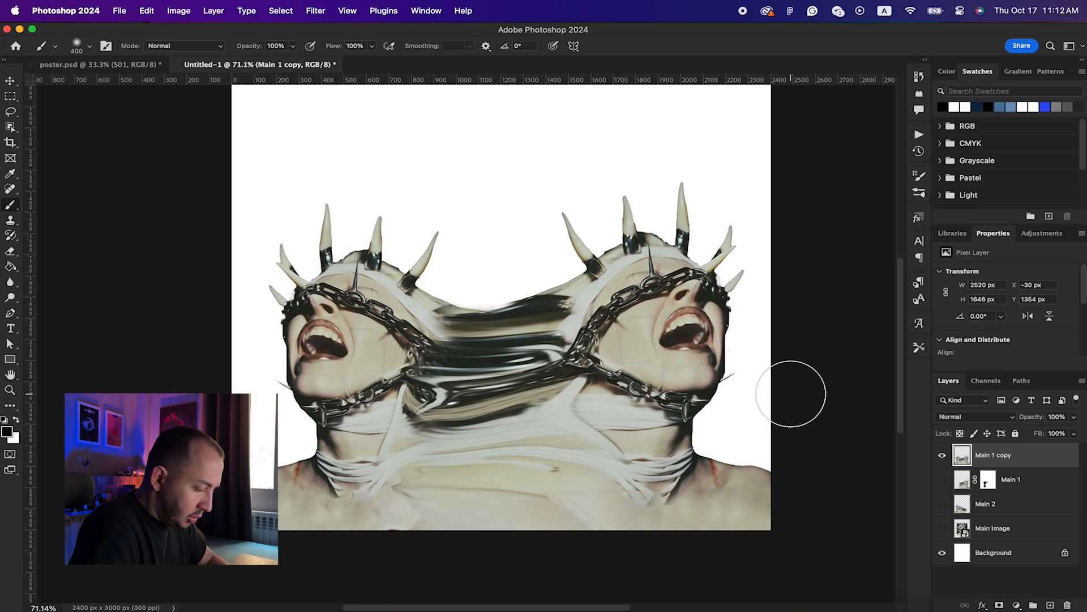
Step: Duplicate the merged layer and group Main 1, Main 2 and Main Image as 'Stock Images'
key("v")
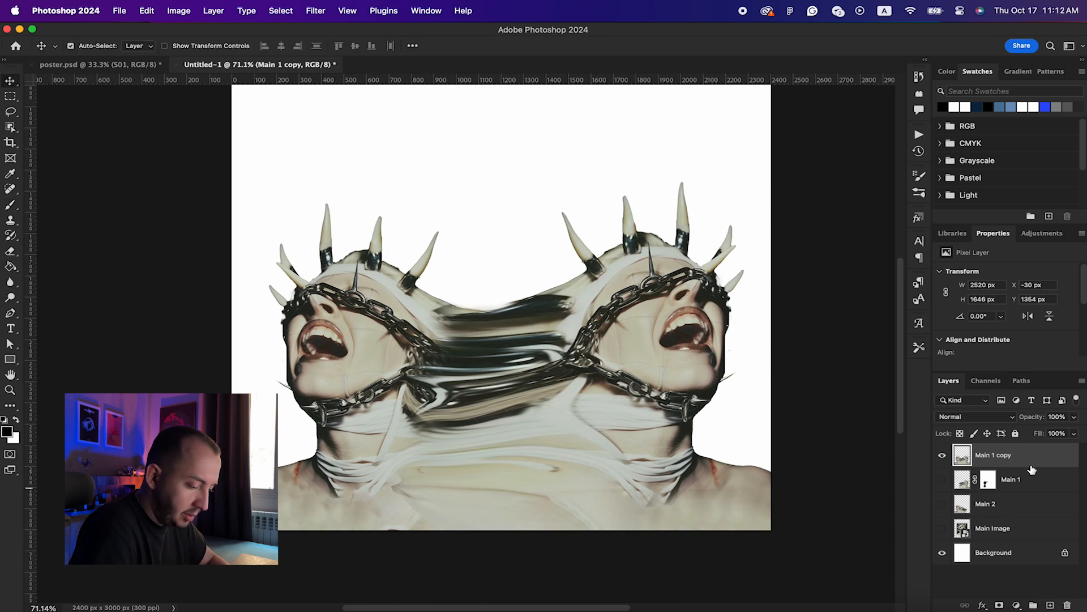
key("super+j")
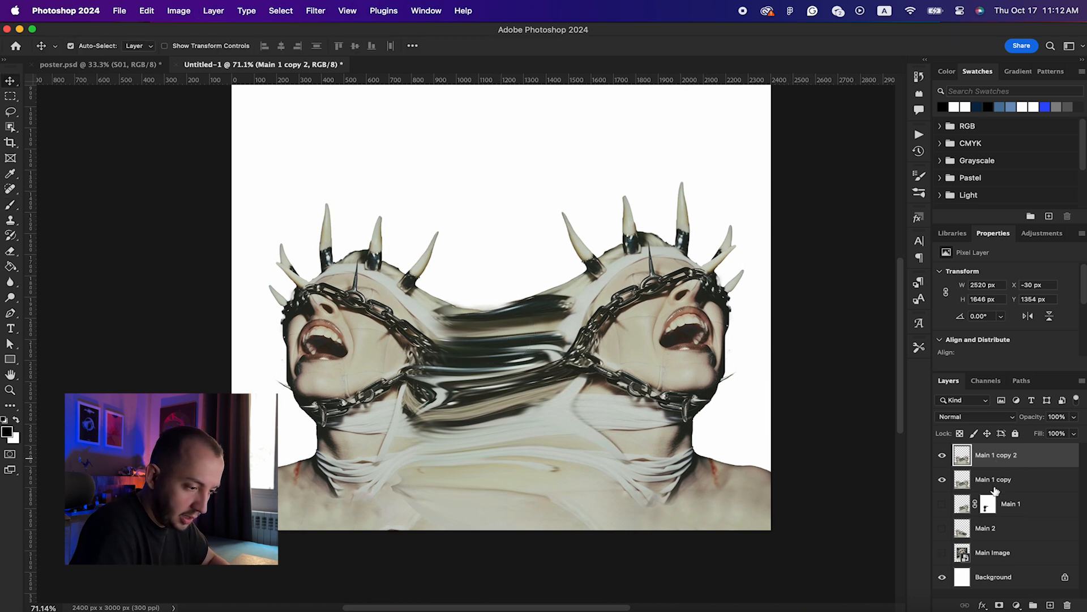
left_click(1026, 510)
left_click(991, 552, "shift")
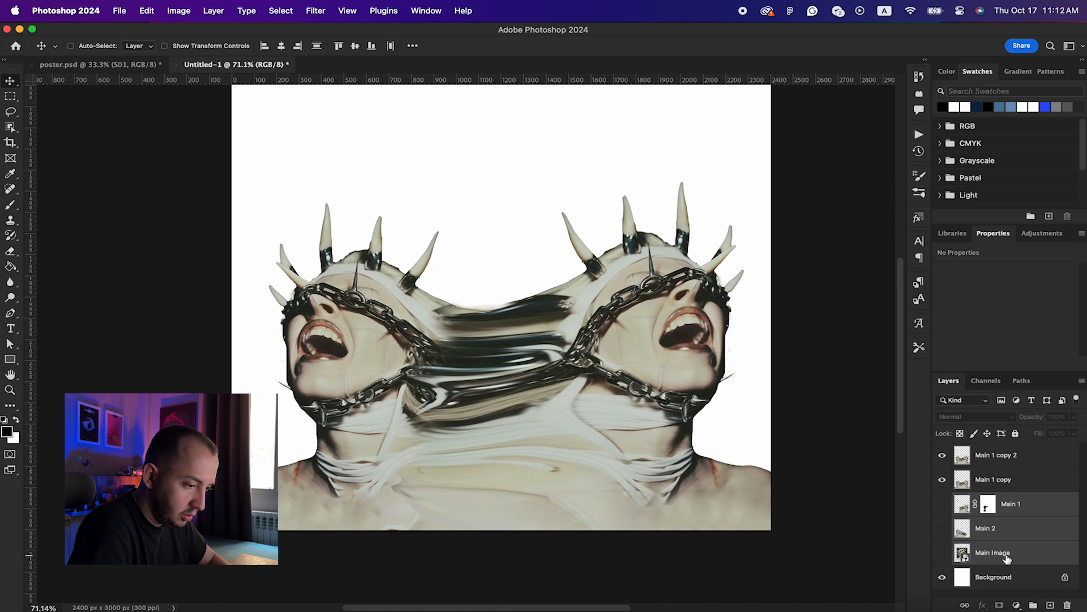
key("super+g")
double_click(988, 501)
type("Stock Images")
key("Return")
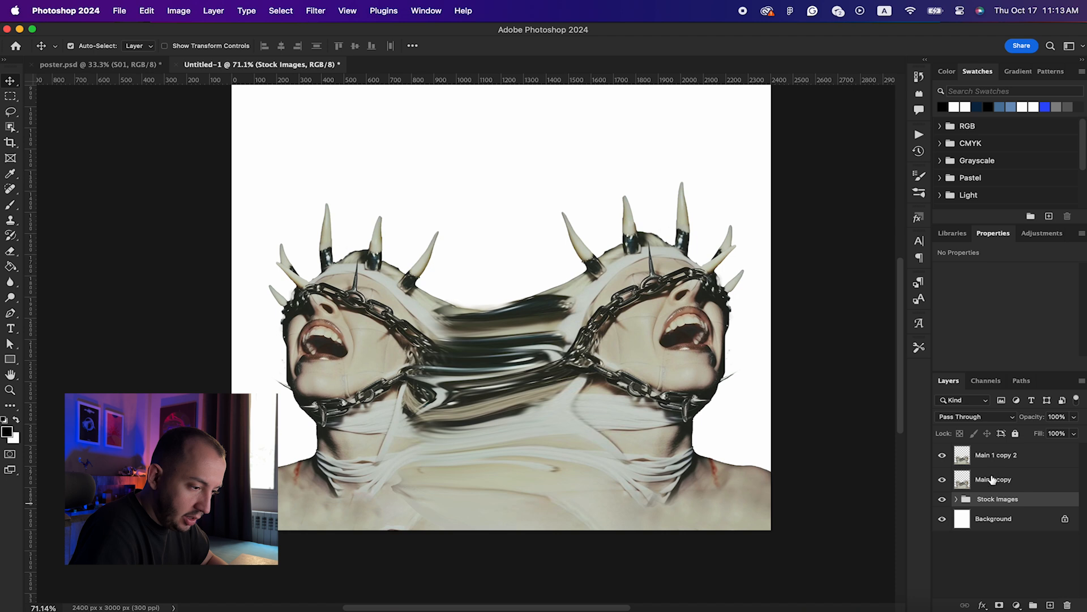
Step: Rename the top copy to 'Main Blur' and the merged layer to 'Main'
double_click(997, 456)
type("B")
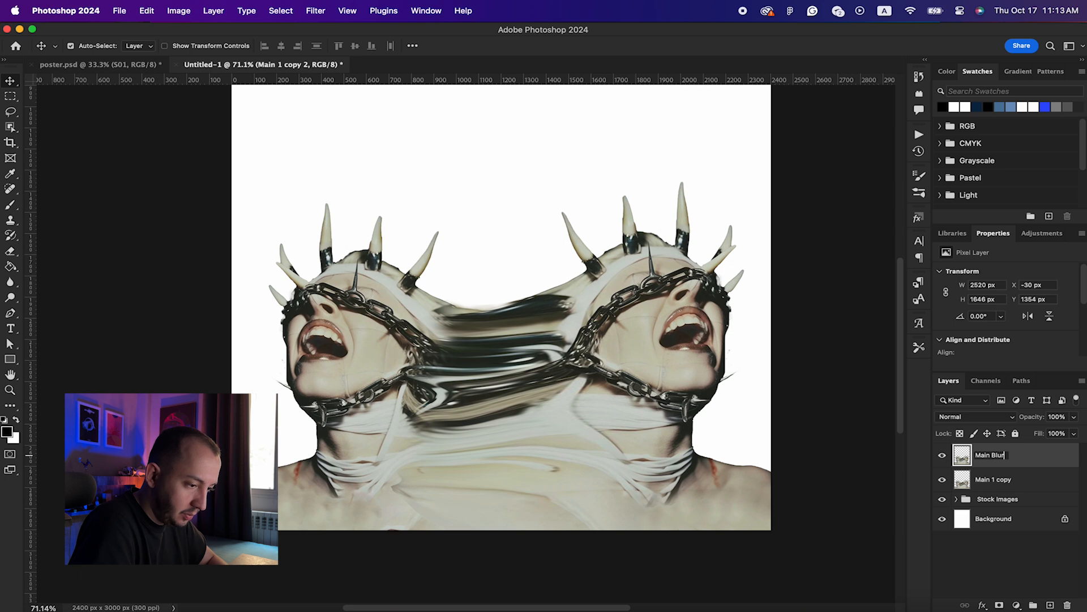
type("lur")
key("Return")
double_click(1001, 480)
left_click_drag(992, 480, 1026, 479)
key("BackSpace")
key("Return")
left_click(1014, 456)
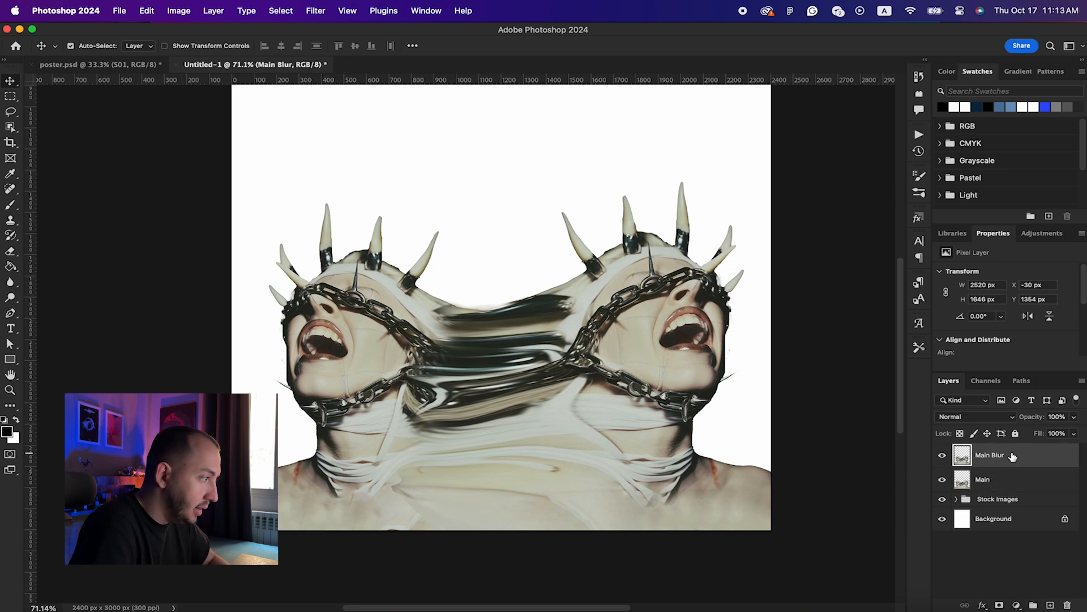
Step: Apply a Path Blur at 121% speed, curving the path from the left face to the right face
left_click(311, 6)
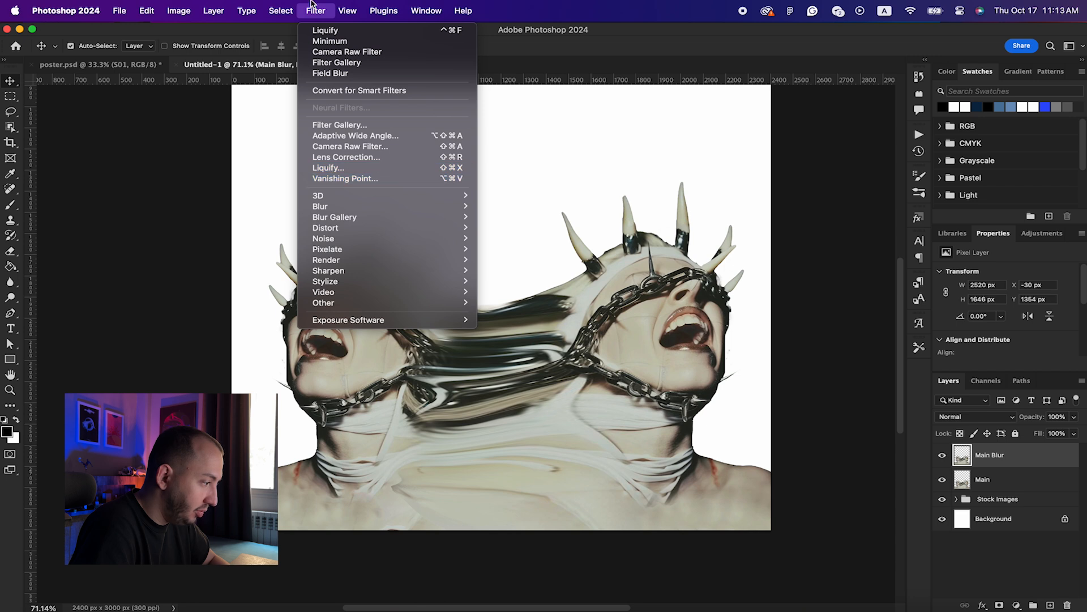
mouse_move(363, 240)
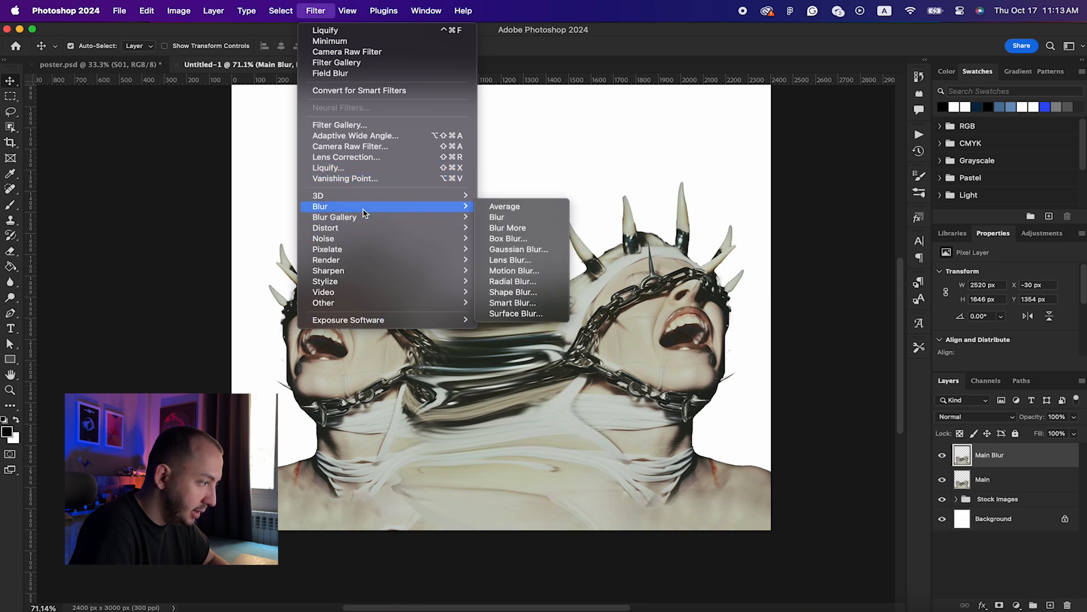
mouse_move(440, 219)
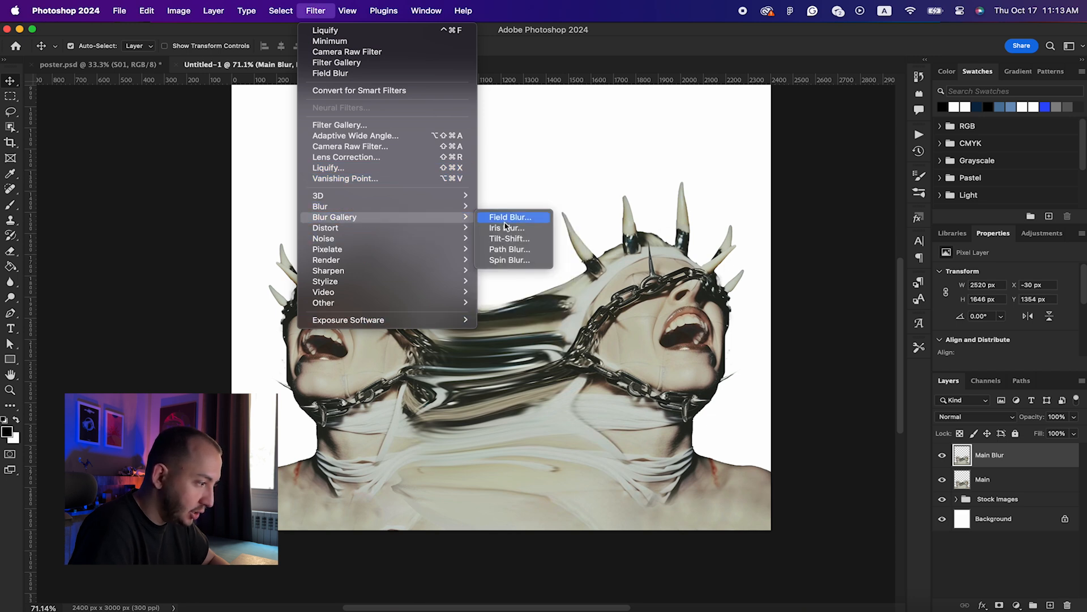
left_click(492, 251)
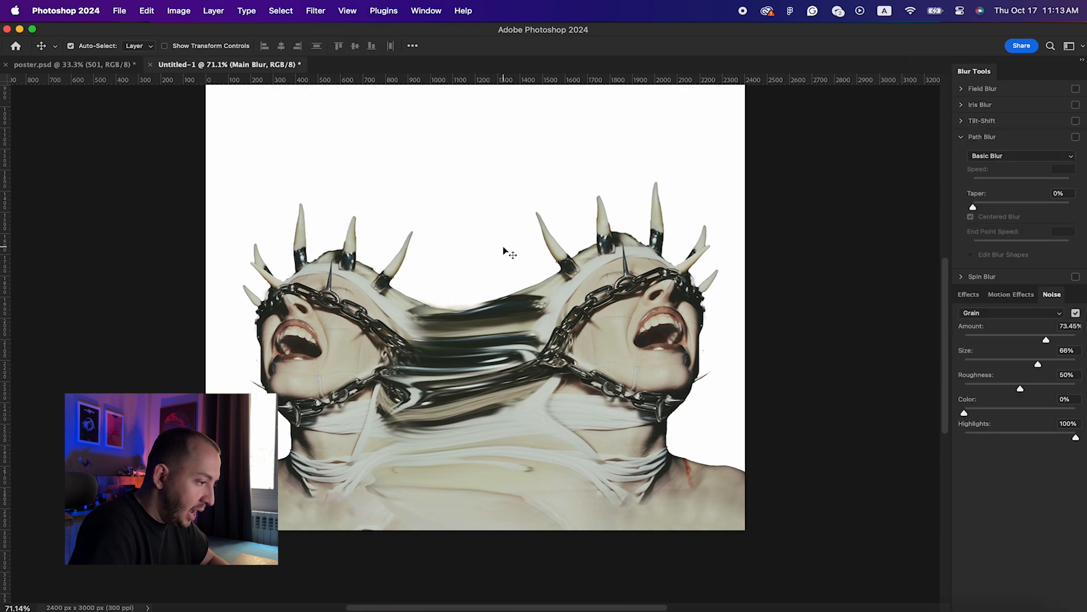
scroll(547, 306, "down", 1)
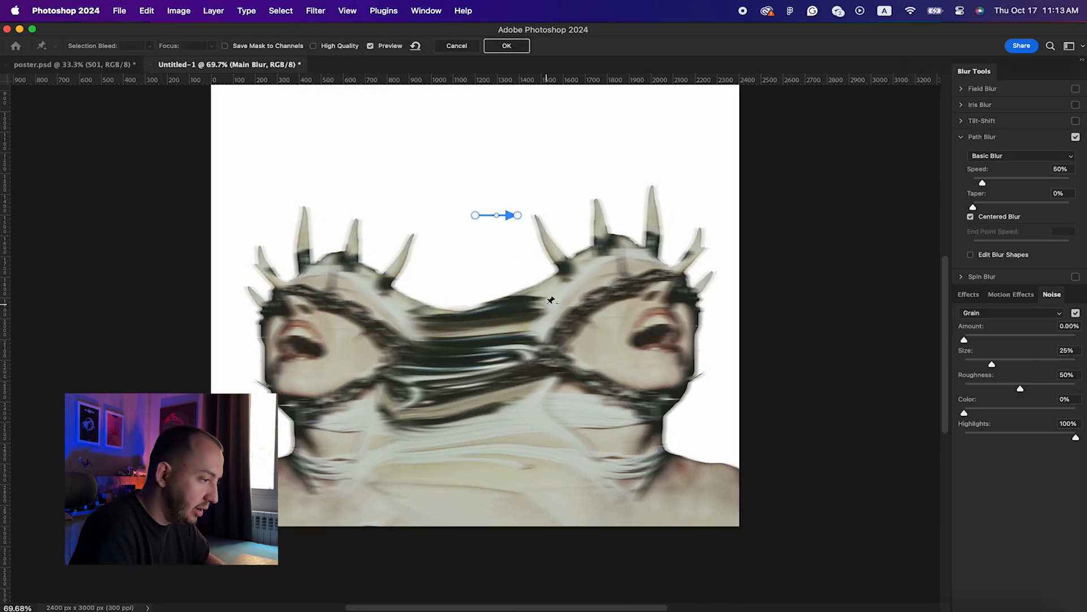
left_click_drag(495, 217, 484, 347)
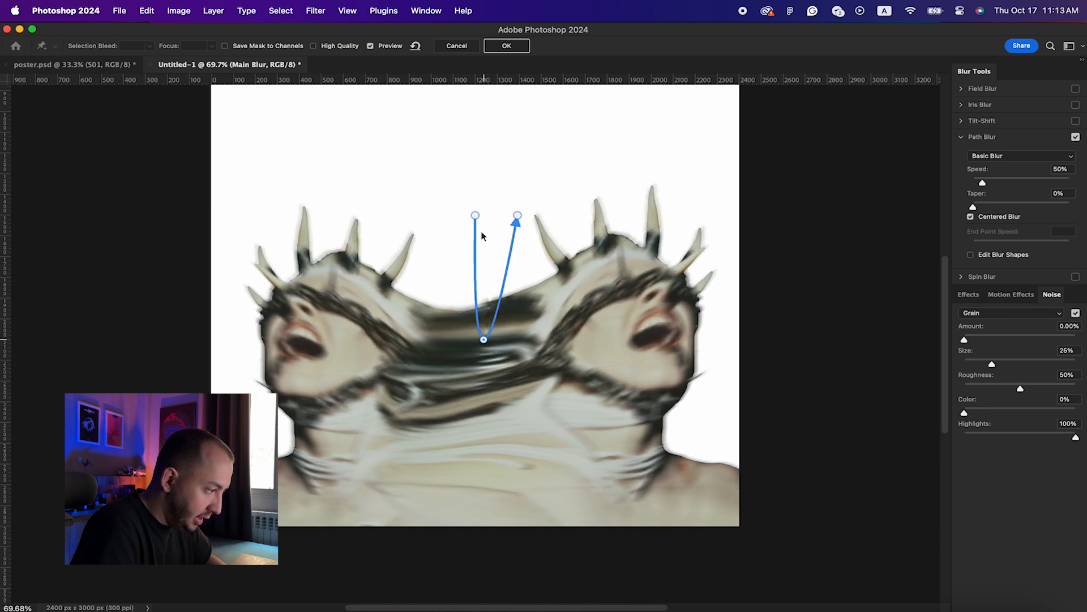
left_click_drag(472, 222, 378, 318)
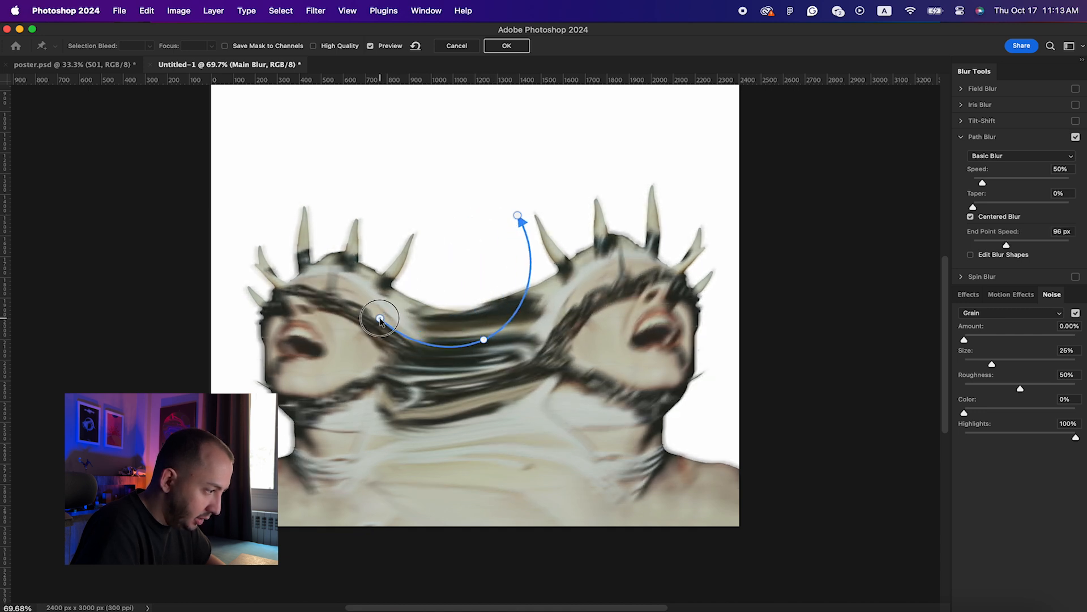
left_click_drag(519, 214, 562, 319)
left_click_drag(983, 182, 993, 182)
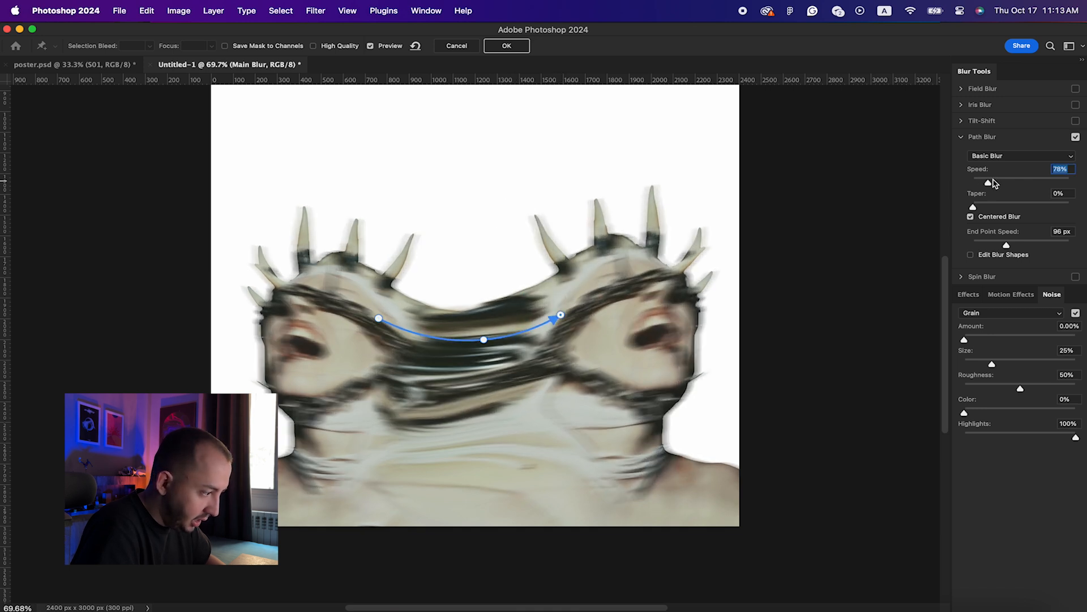
left_click_drag(992, 183, 1007, 182)
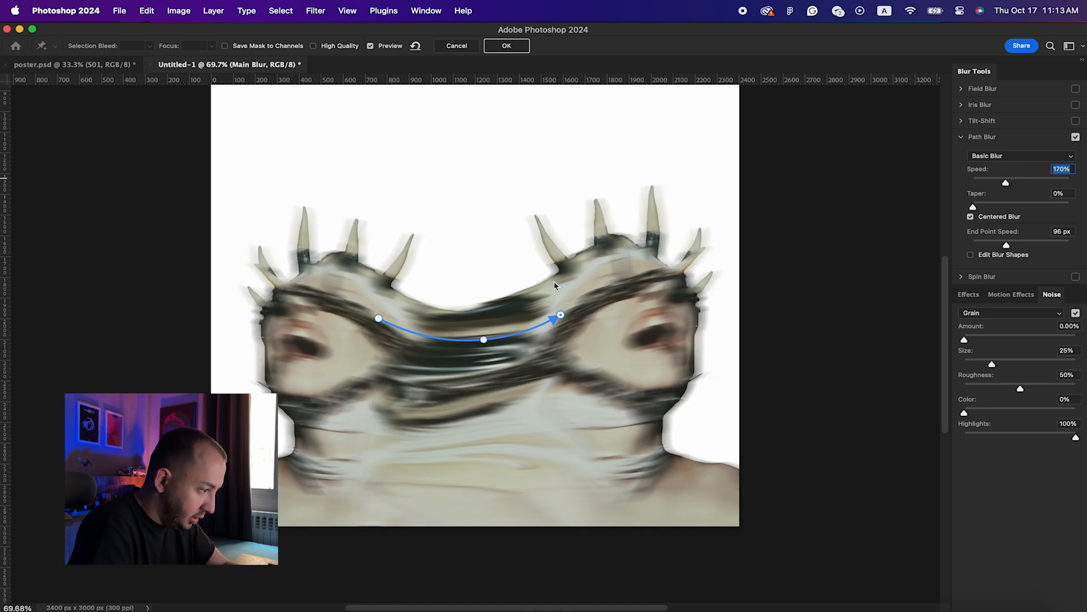
left_click_drag(1006, 183, 996, 182)
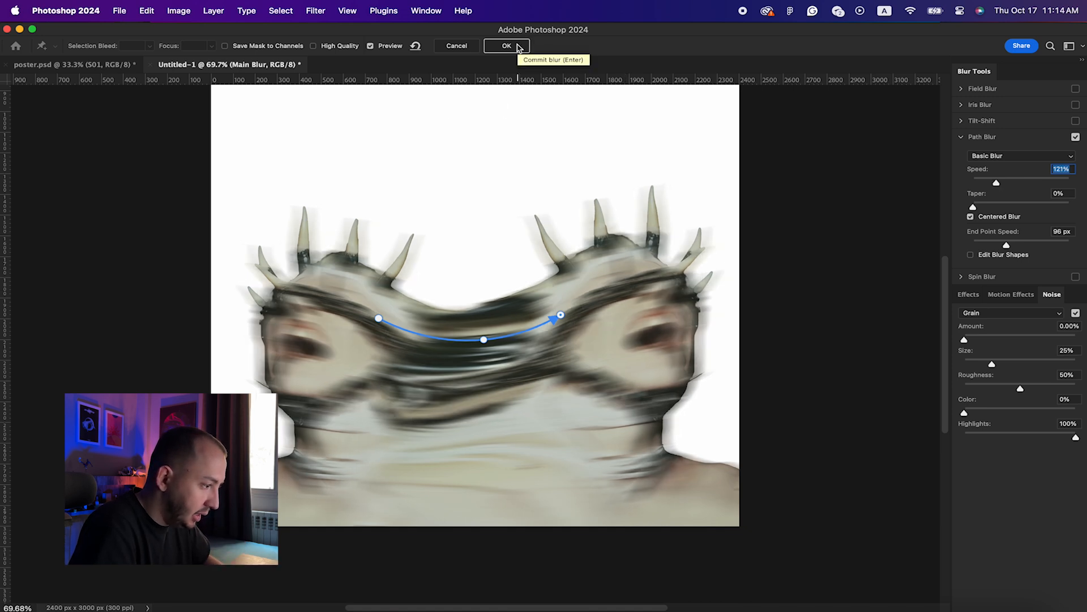
left_click(517, 47)
Step: Add a layer mask to Main Blur and brush out the blur over the heads with a 900 px brush
scroll(619, 363, "down", 3)
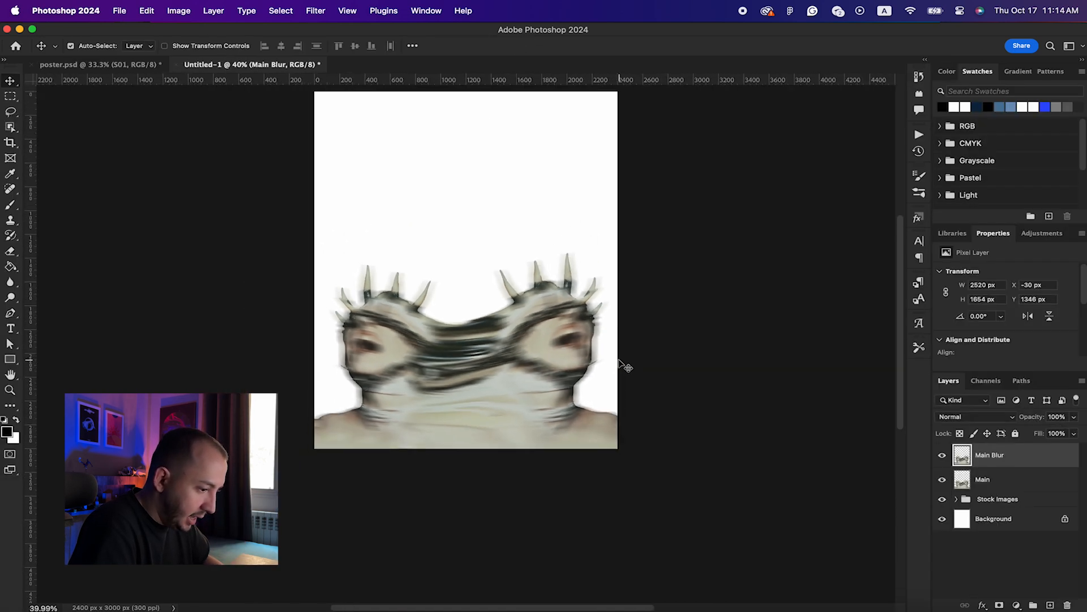
scroll(619, 363, "up", 1)
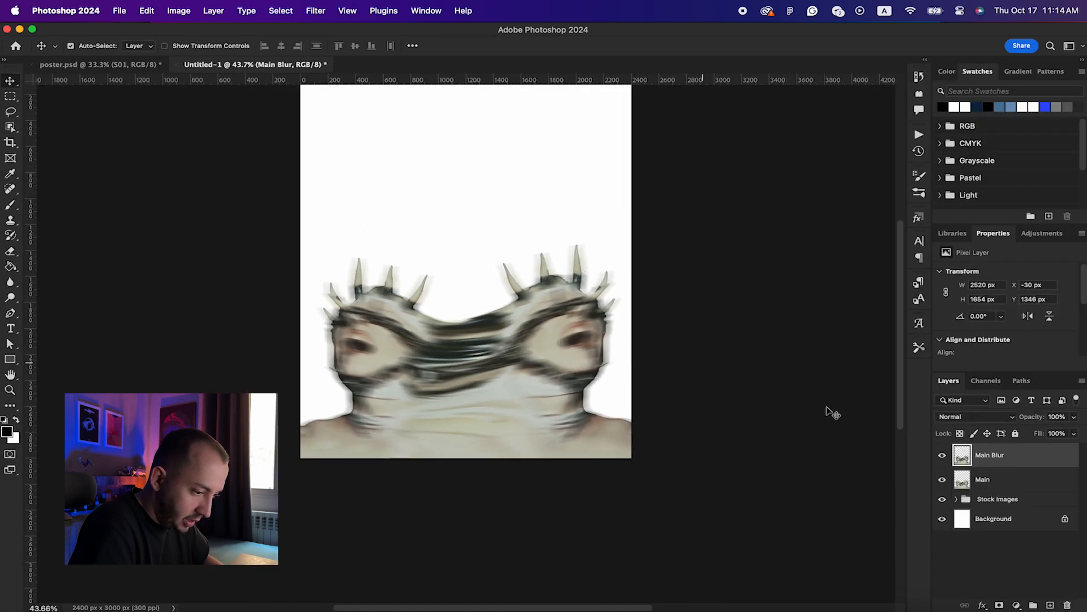
left_click(1000, 605)
key("b")
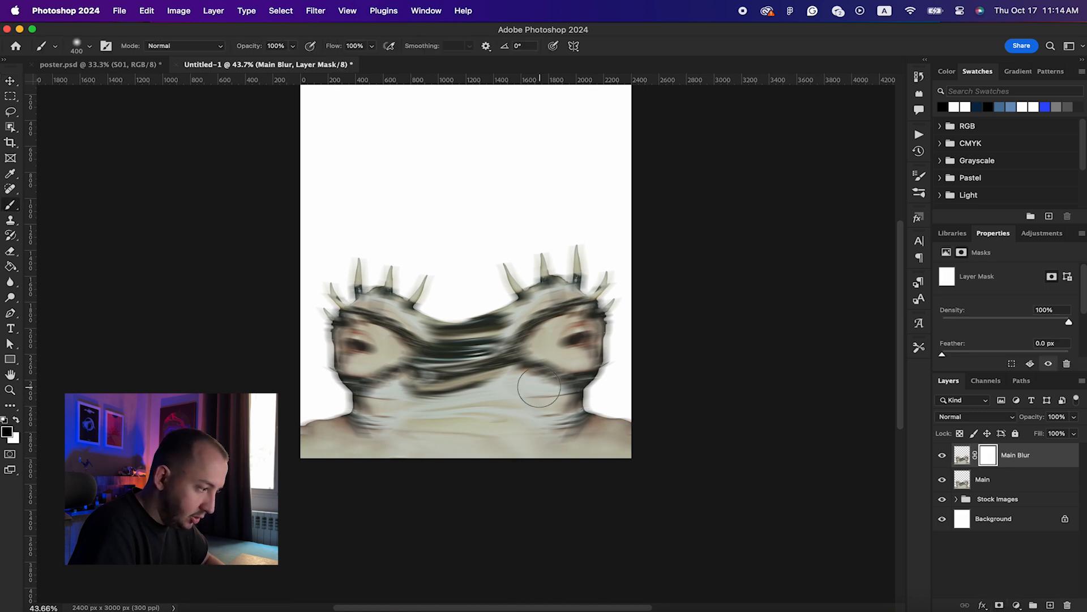
key("bracketright")
key("bracketright")
key("bracketright")
key("bracketright")
key("bracketright")
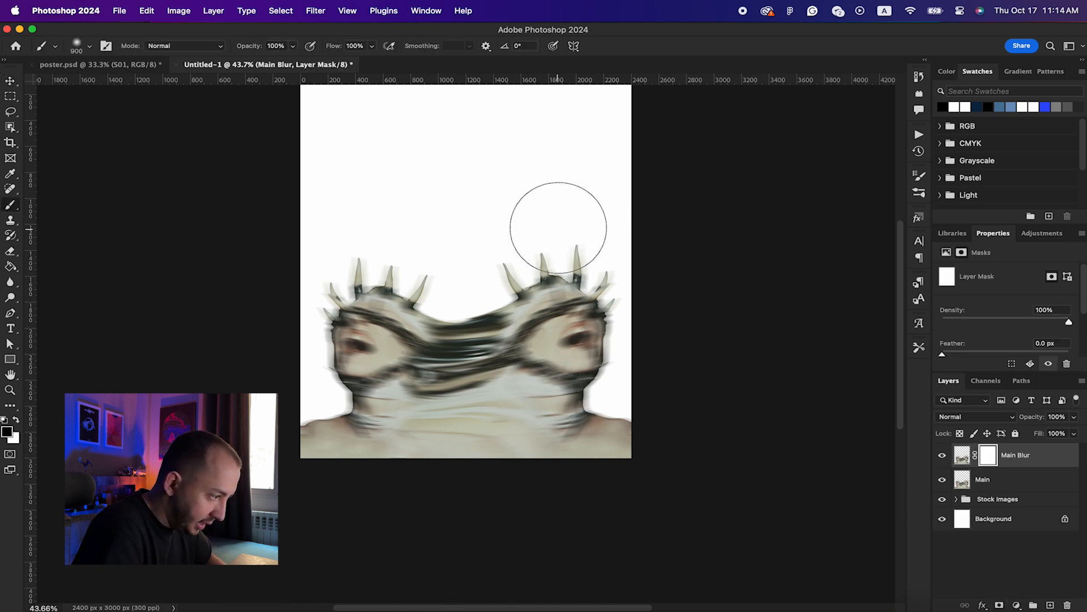
mouse_move(531, 235)
left_mouse_down()
mouse_move(598, 279)
mouse_move(599, 319)
mouse_move(576, 305)
mouse_move(576, 317)
mouse_move(598, 366)
mouse_move(643, 379)
mouse_move(653, 419)
mouse_move(331, 310)
mouse_move(339, 331)
mouse_move(354, 317)
mouse_move(365, 258)
mouse_move(408, 253)
left_mouse_up()
key("[")
key("[")
key("[")
key("[")
key("[")
key("[")
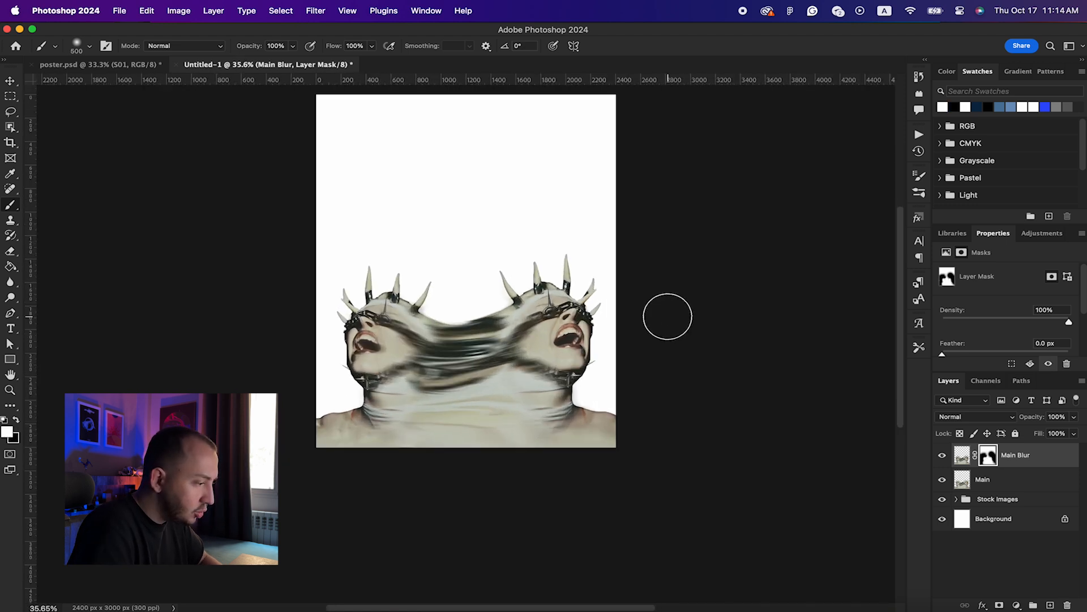
scroll(667, 316, "up", 3)
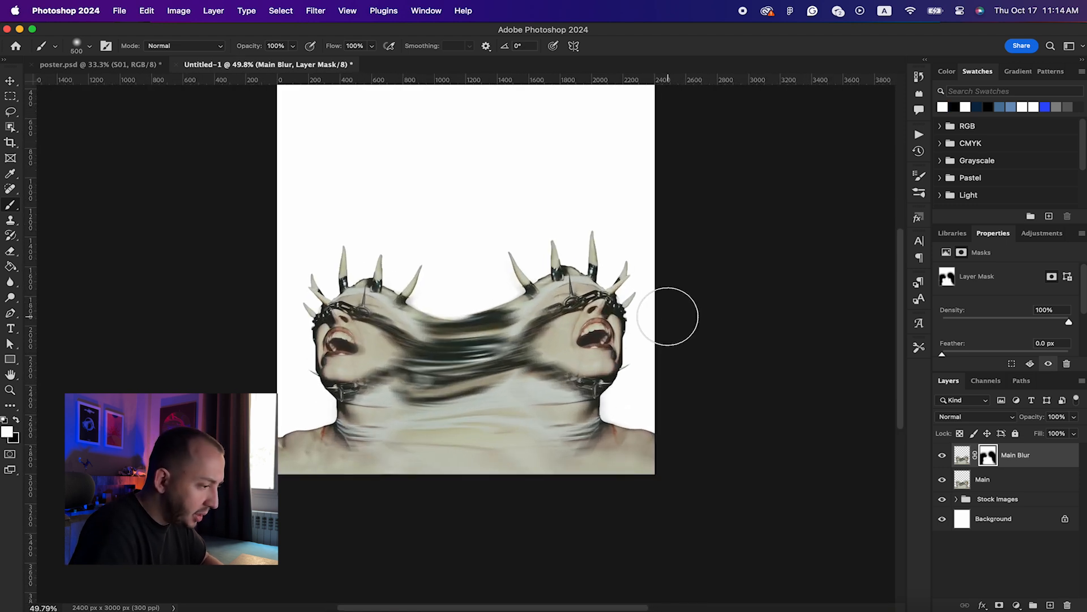
scroll(670, 317, "up", 1)
key("v")
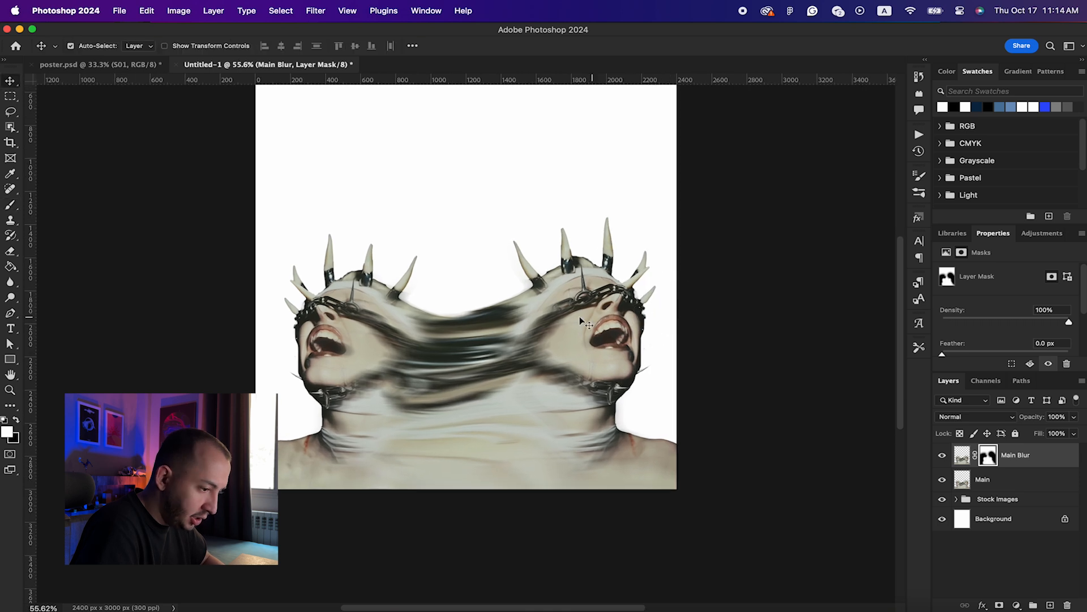
scroll(582, 318, "up", 2)
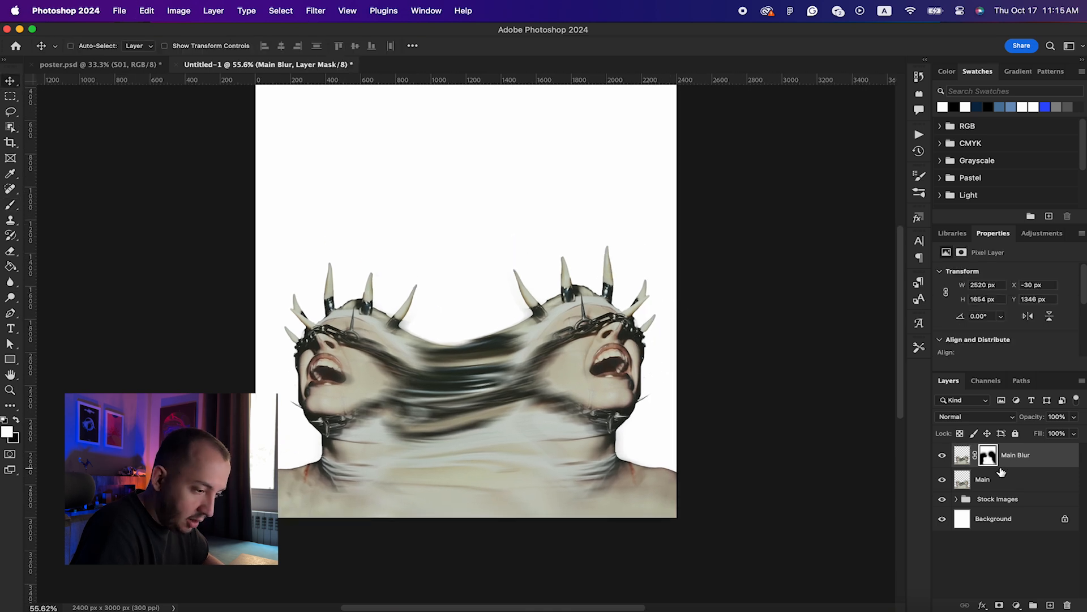
left_click(1046, 461)
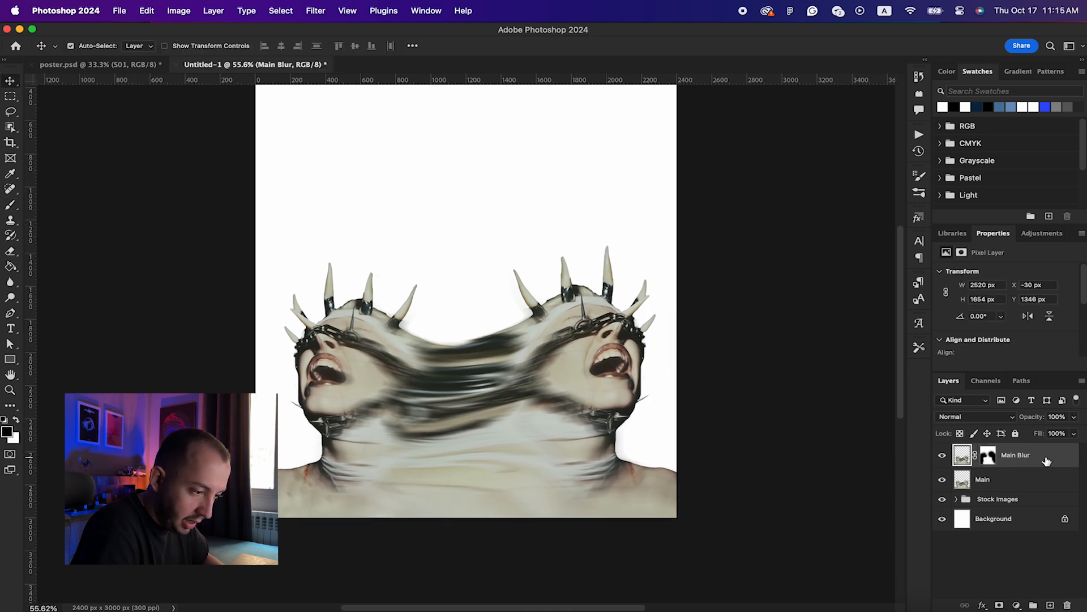
Step: Merge Main Blur and Main into one layer and convert it to a smart object
left_click(1009, 487, "shift")
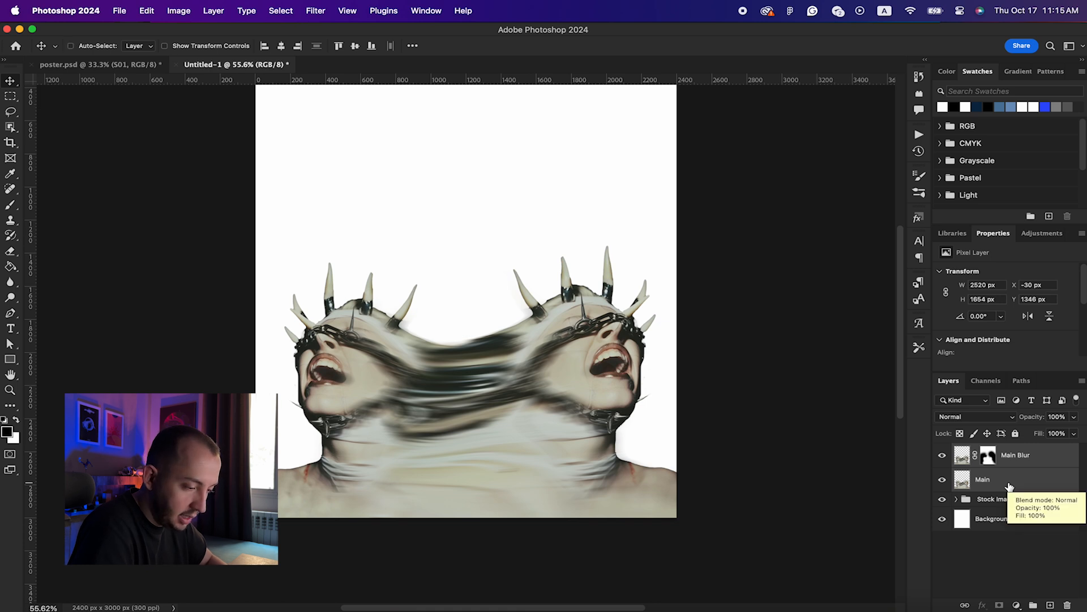
key("super+e")
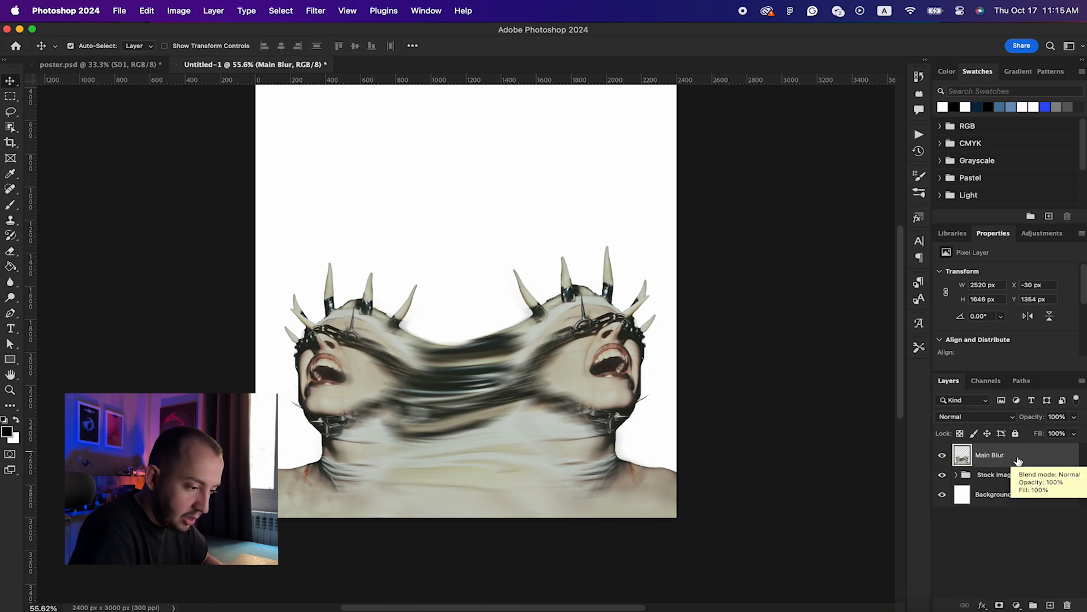
right_click(1011, 457)
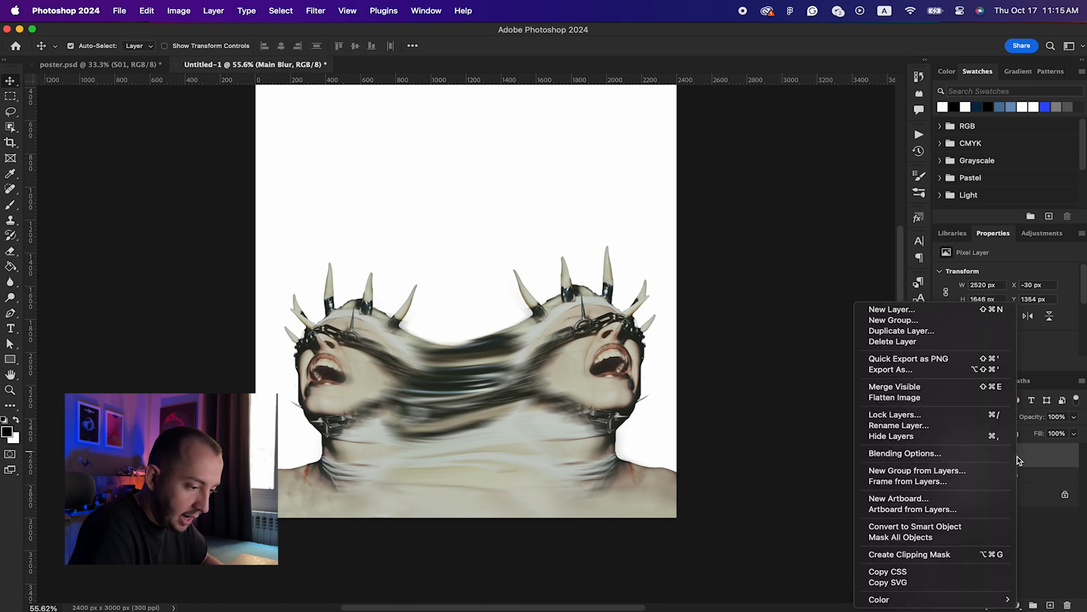
left_click(917, 526)
Step: Apply a Camera Raw filter with Texture +87 and Clarity +40
left_click(316, 10)
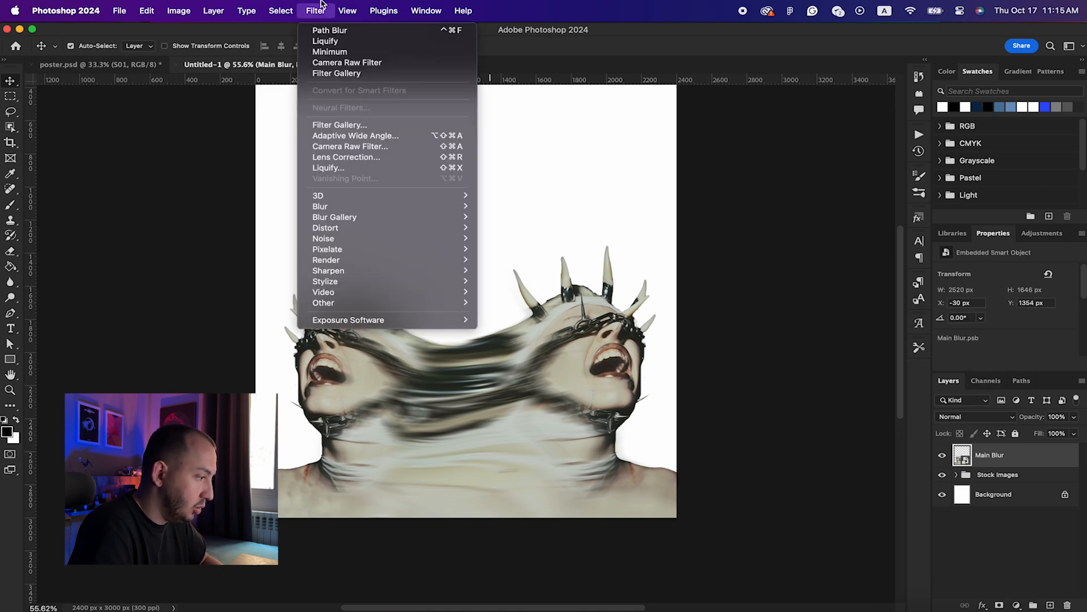
left_click(370, 149)
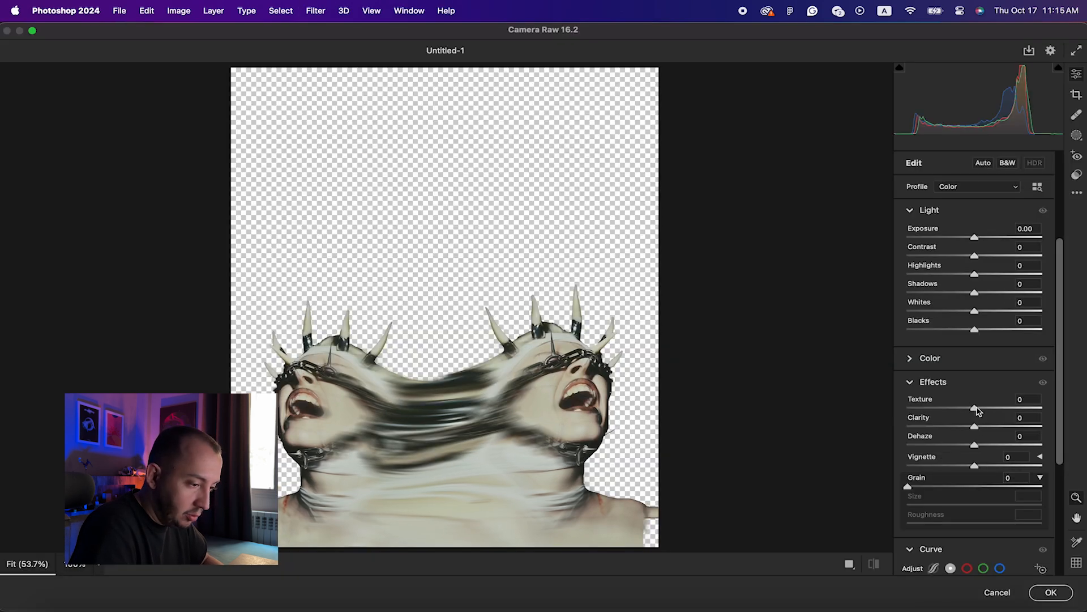
left_click_drag(977, 412, 1005, 427)
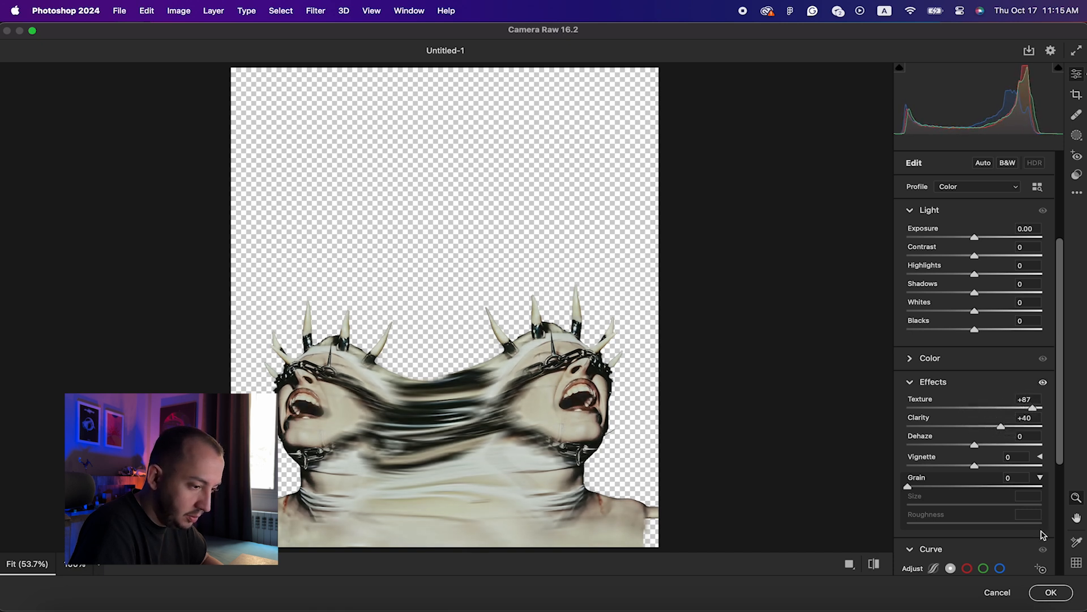
left_click(1049, 592)
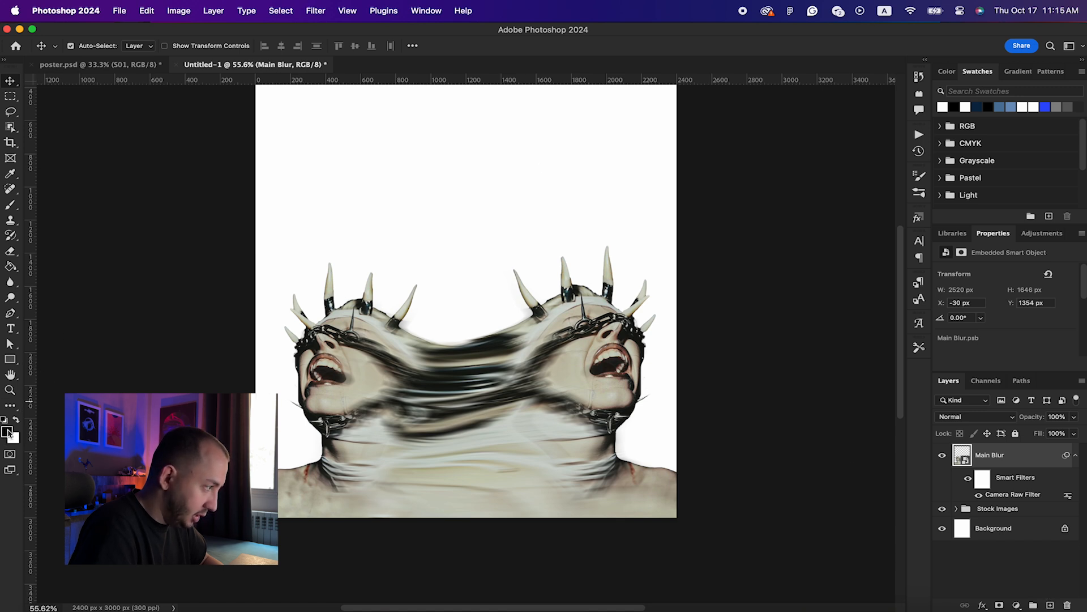
left_click(286, 10)
Step: Remove the Stamp and Grain effects and apply only Halftone Pattern at Size 2 to Main Blur
mouse_move(324, 7)
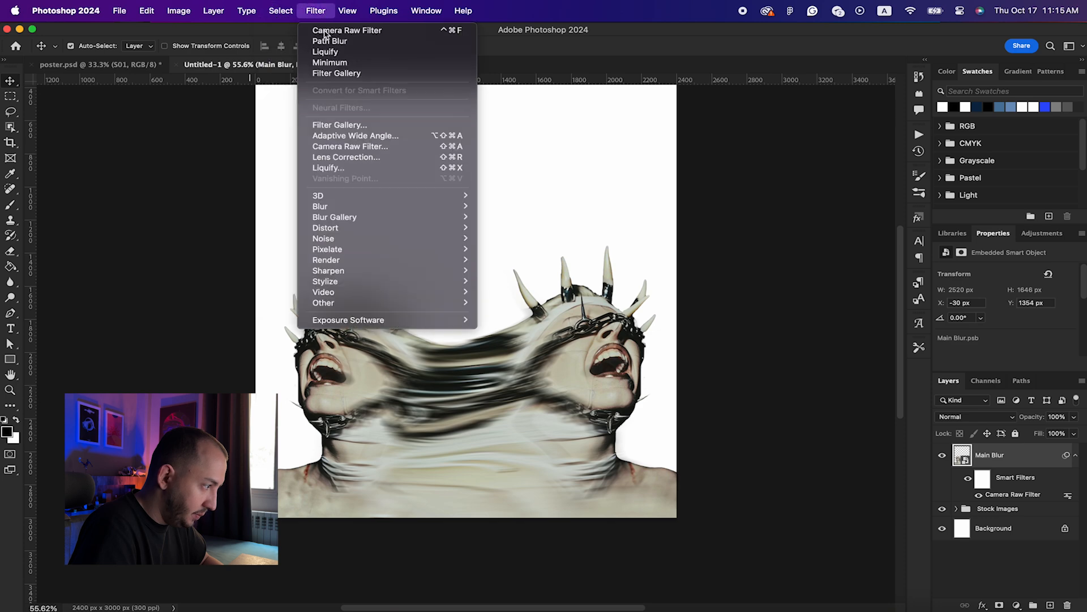
left_click(334, 125)
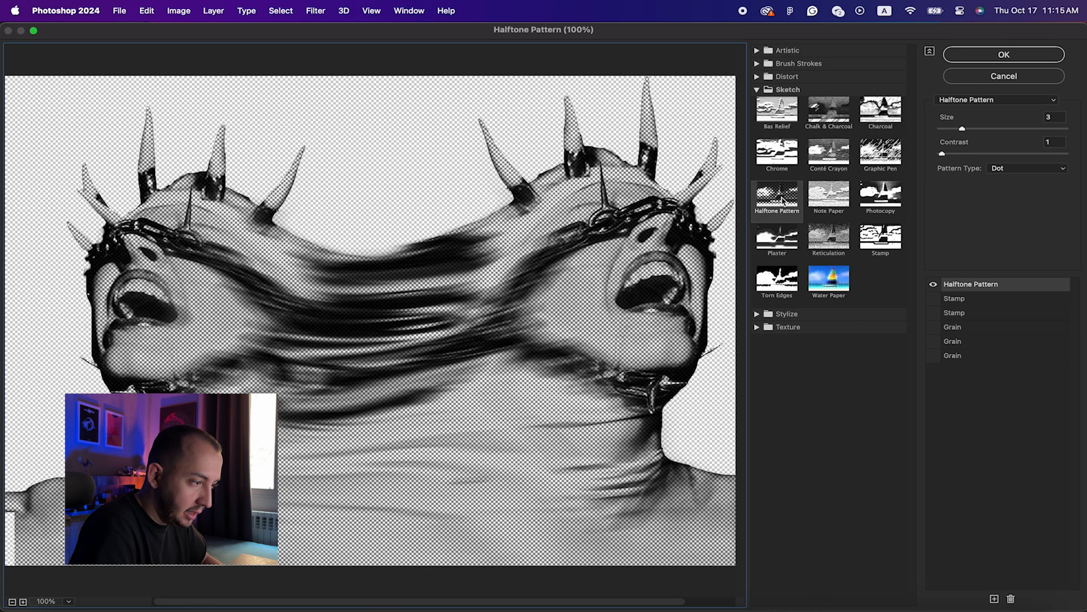
left_click(782, 199)
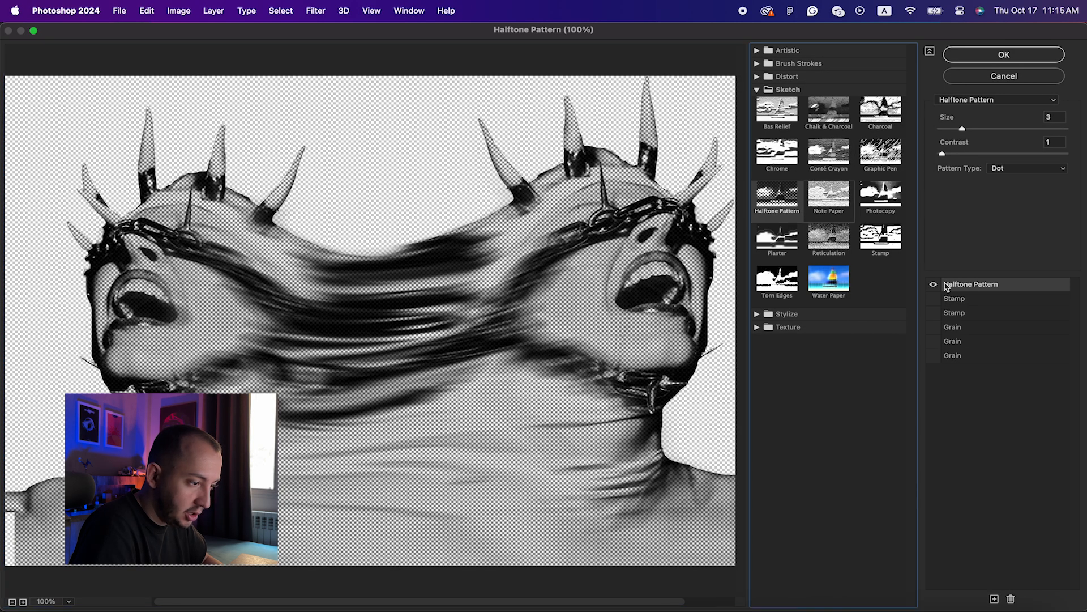
left_click(961, 299)
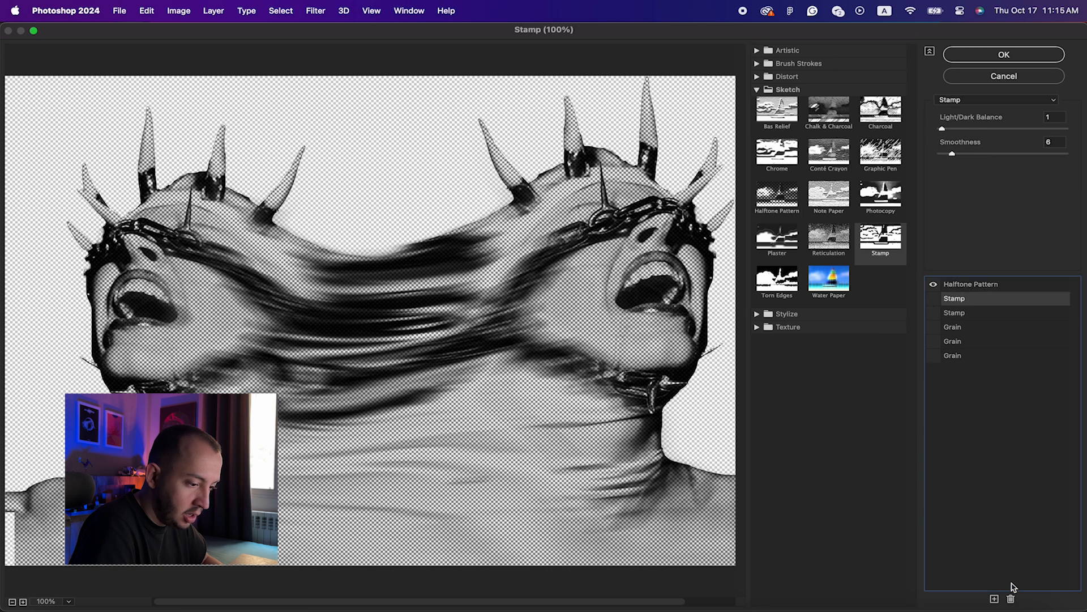
left_click(1011, 599)
left_click(1012, 599)
left_click(1011, 599)
left_click(1011, 599)
left_click(1012, 600)
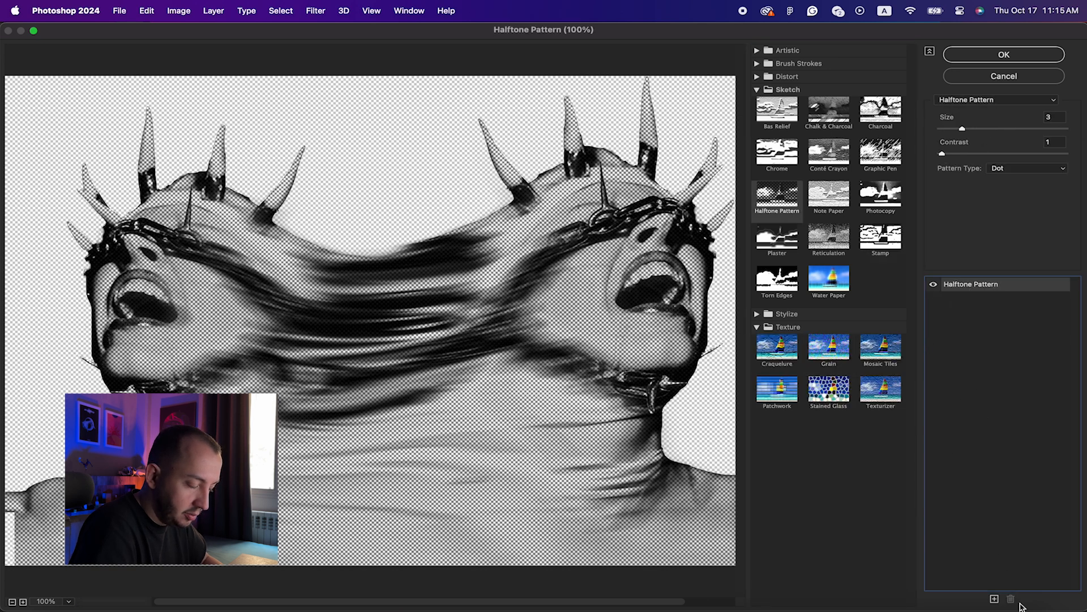
left_click(765, 197)
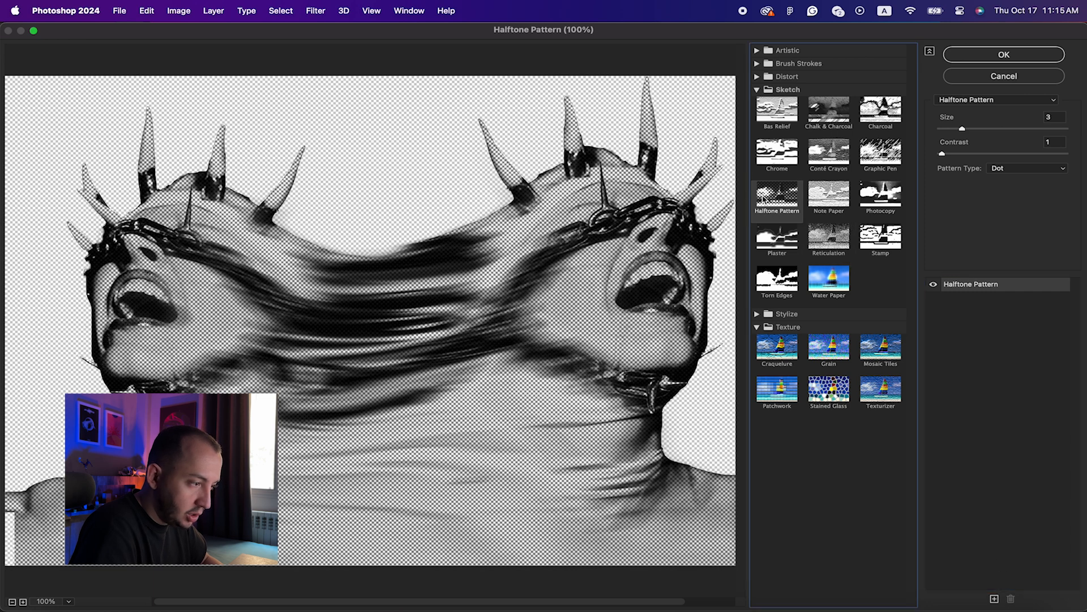
left_click(954, 130)
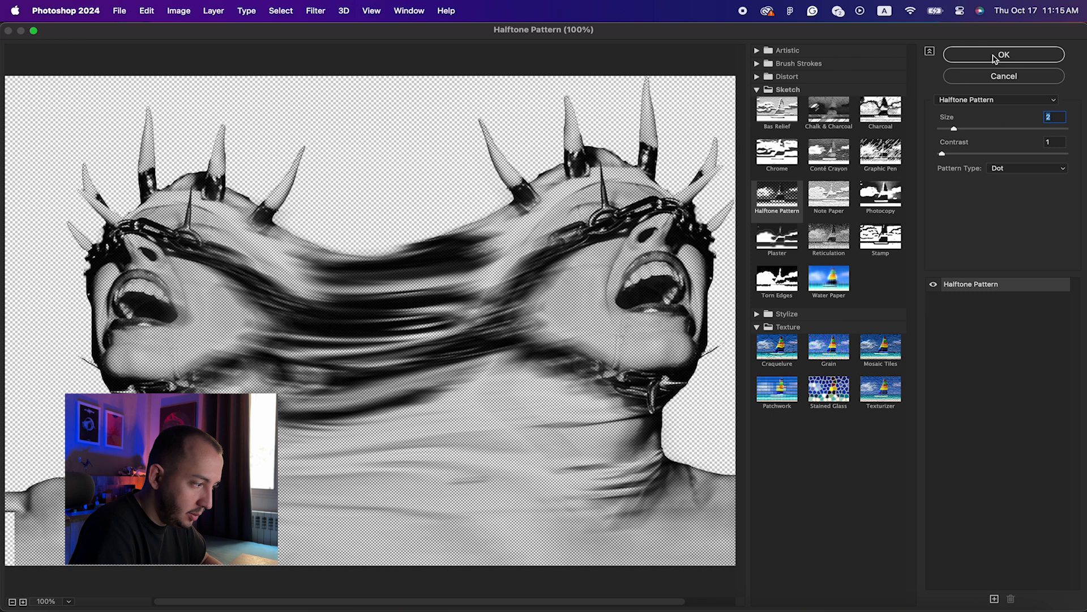
left_click(995, 55)
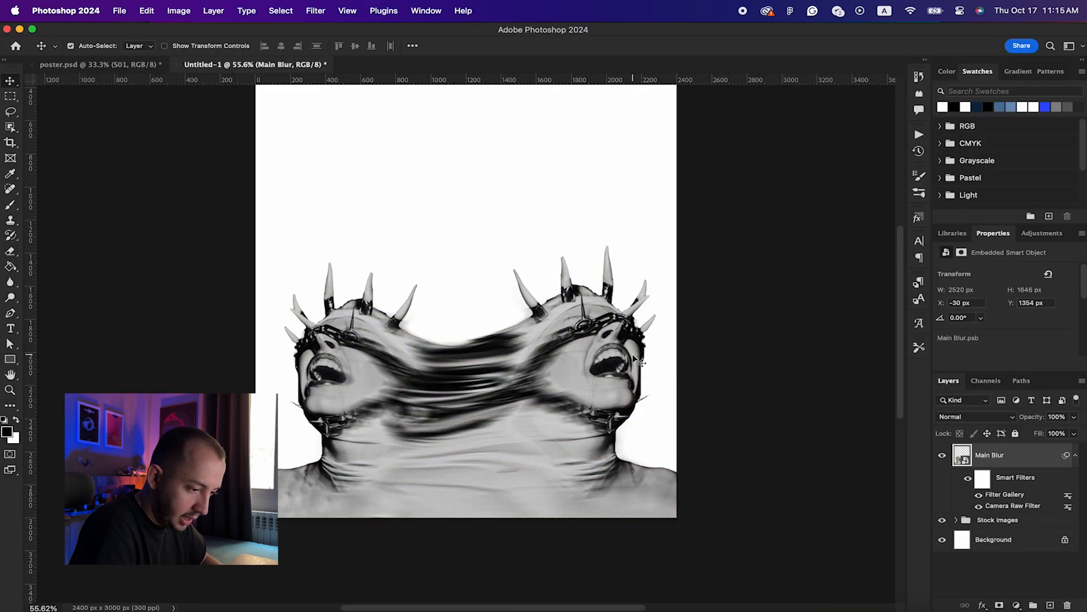
Step: Create a Threshold 1 adjustment layer from Layer > New Adjustment Layer > Threshold
left_click(1017, 605)
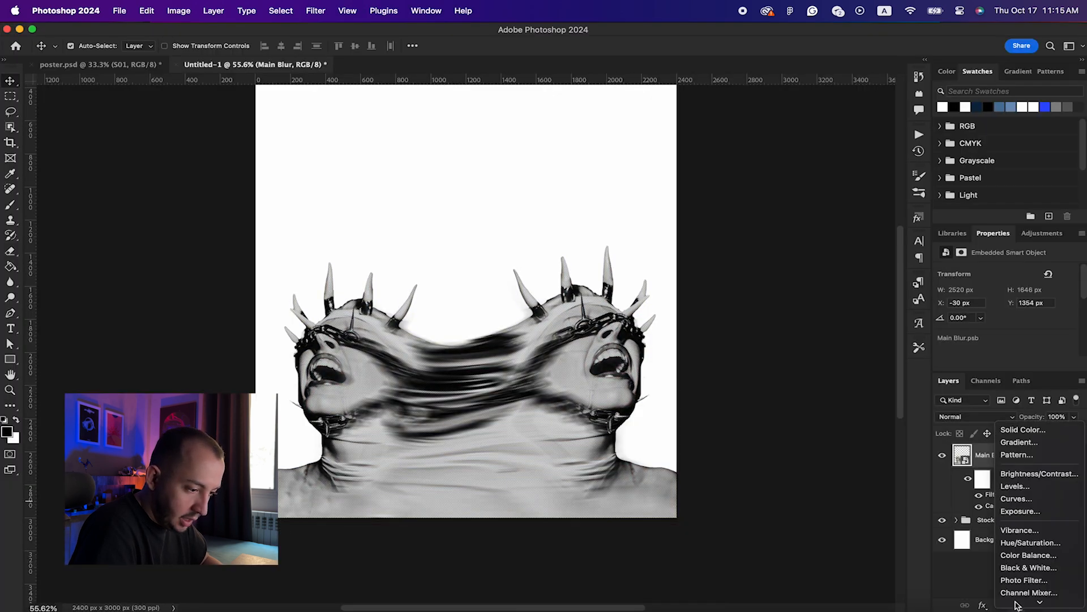
left_click(961, 575)
left_click(1016, 605)
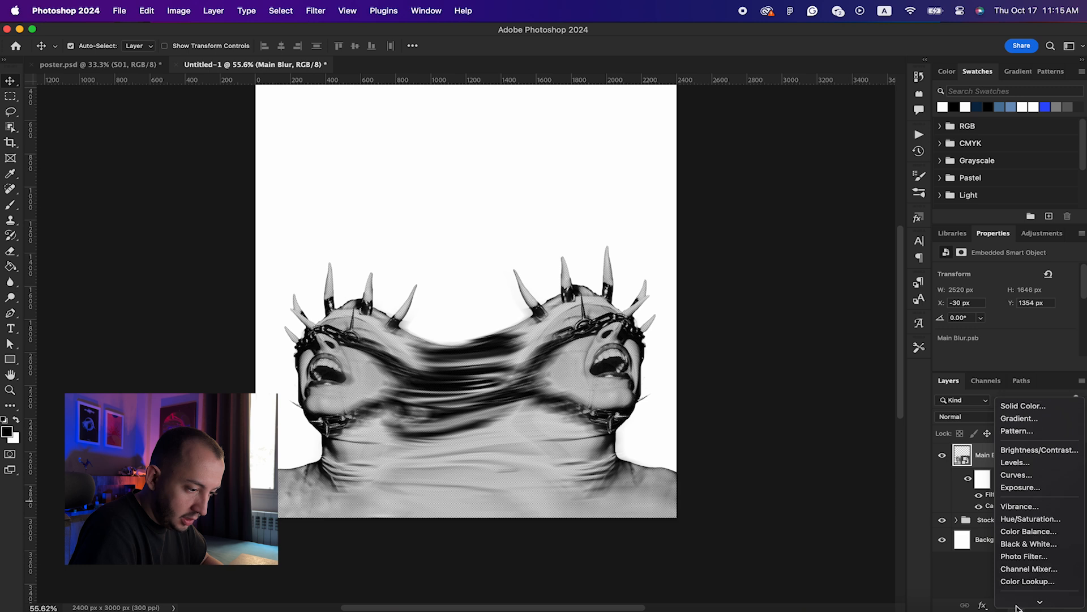
left_click(1014, 599)
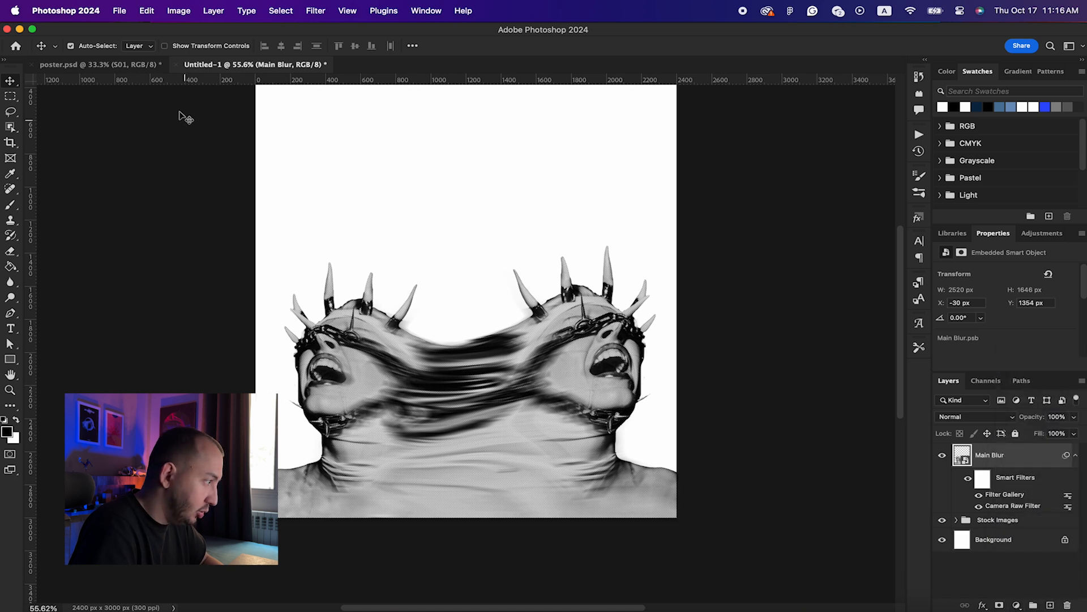
left_click(148, 7)
mouse_move(170, 4)
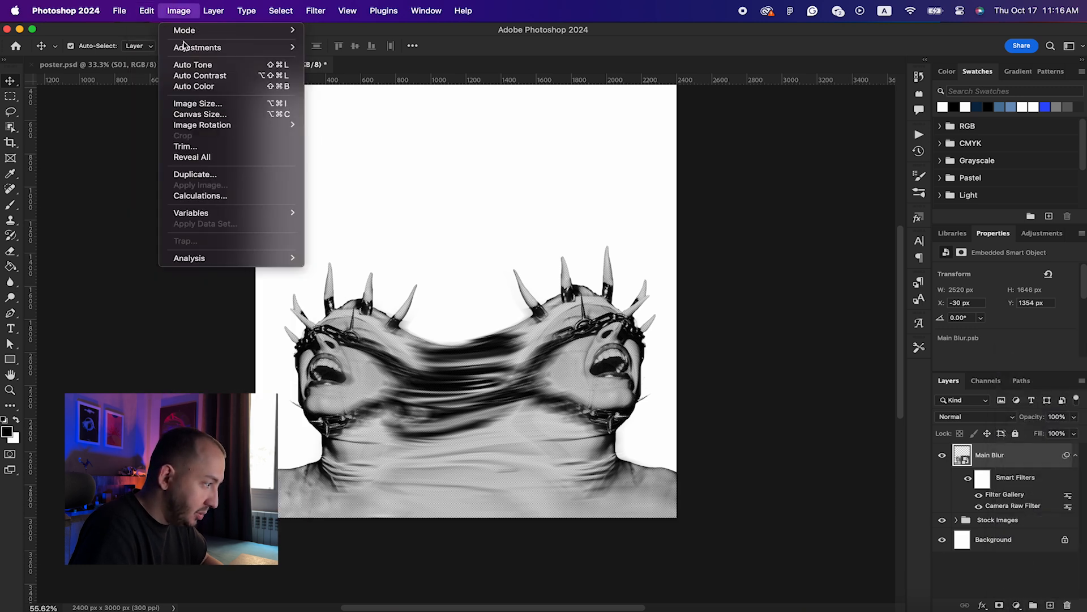
mouse_move(187, 47)
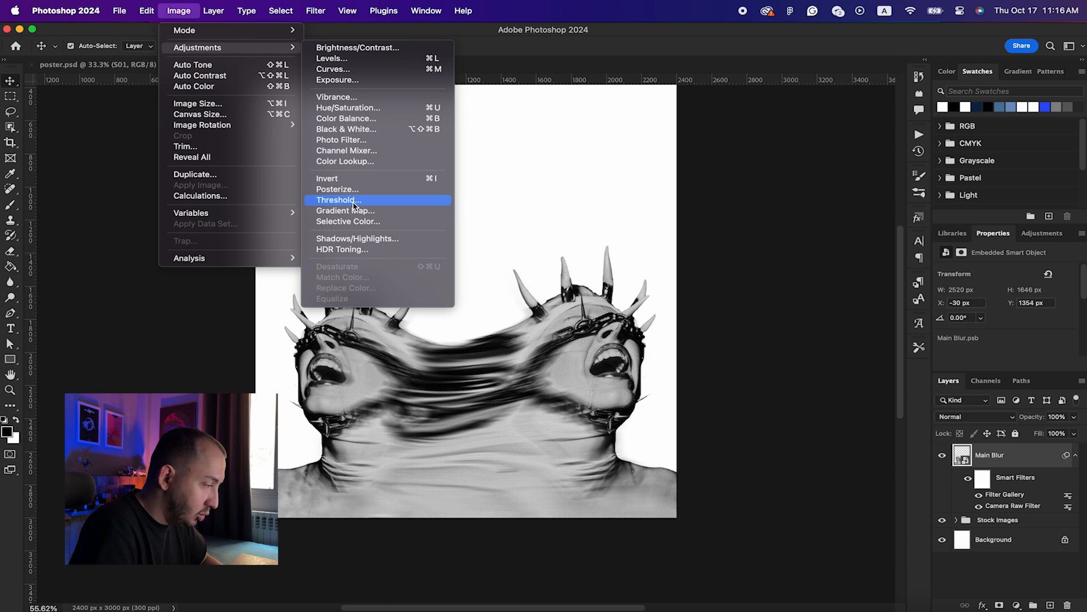
mouse_move(210, 6)
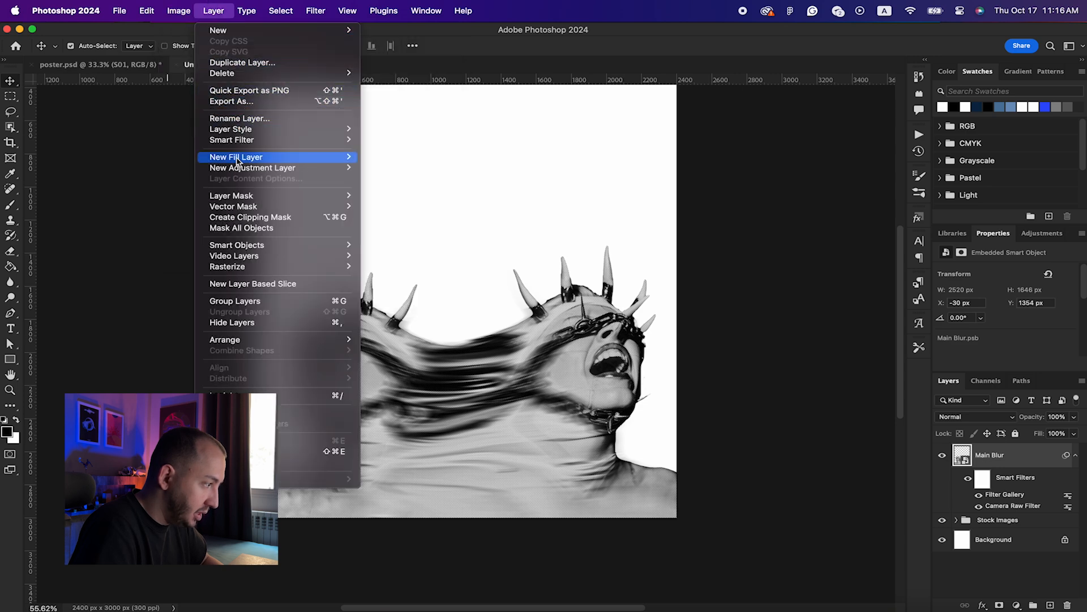
mouse_move(238, 169)
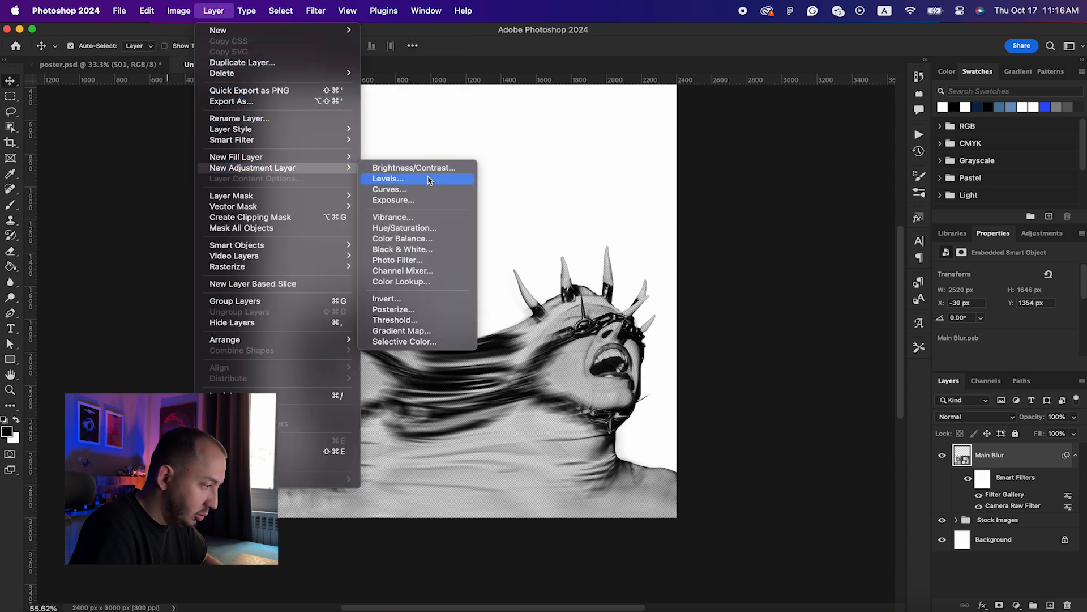
left_click(406, 321)
left_click(596, 426)
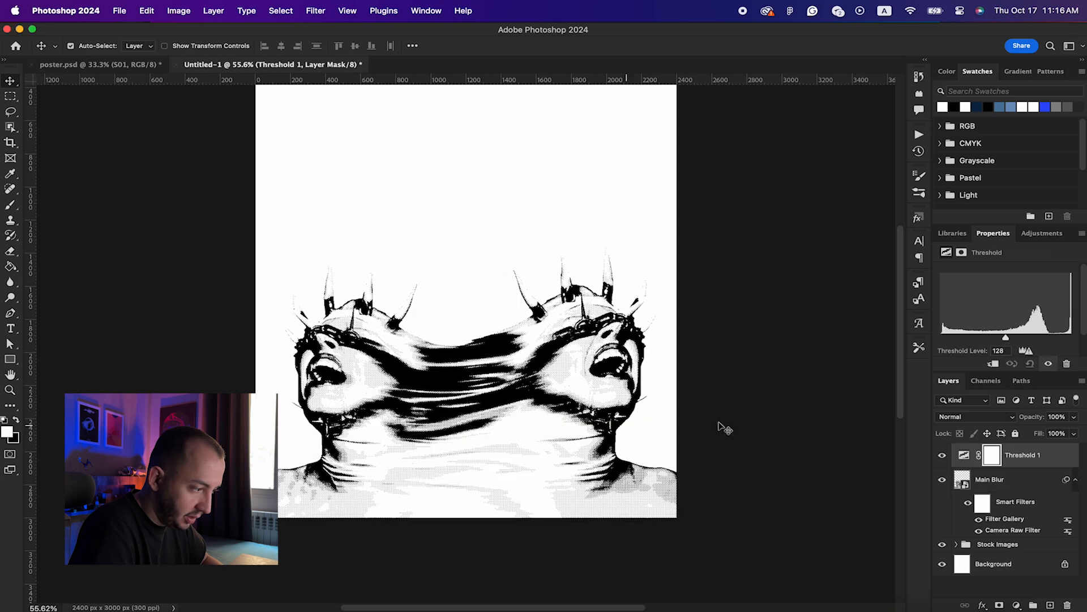
Step: Set the Threshold level to 111 and duplicate Main Blur's Camera Raw filter, keeping two copies
left_click(972, 457)
left_click_drag(1016, 342, 998, 340)
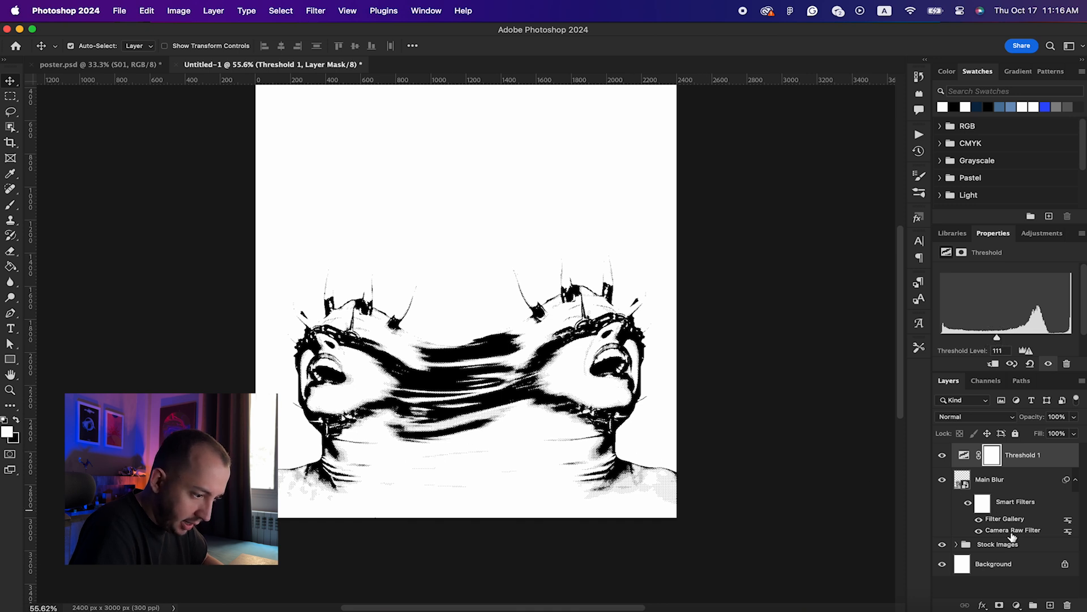
mouse_move(1009, 534)
left_mouse_down()
mouse_move(1021, 540)
mouse_move(1013, 533)
left_mouse_up()
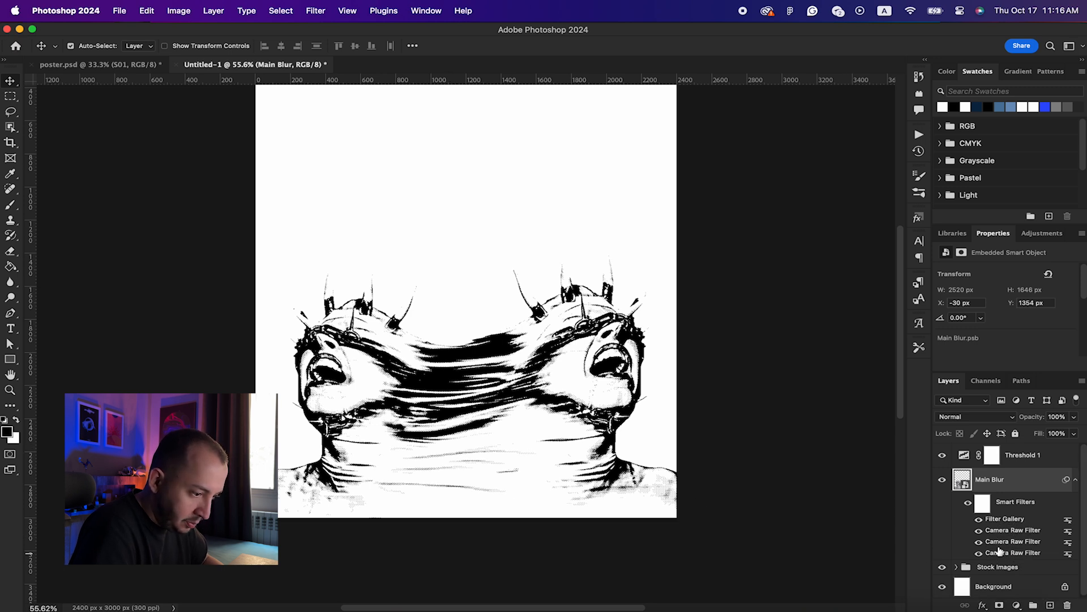
left_click_drag(1019, 543, 1018, 537)
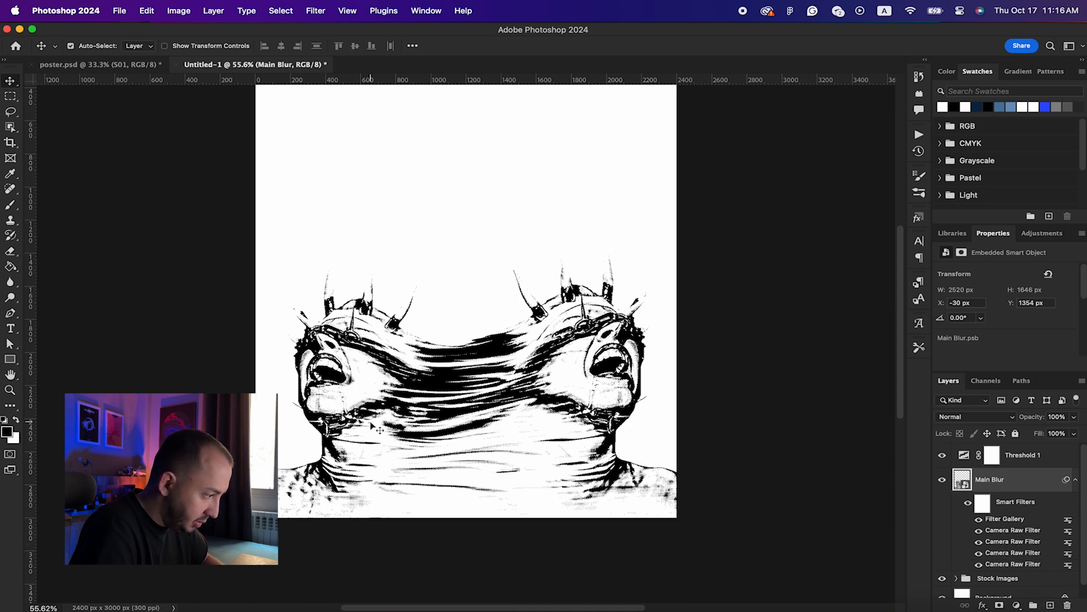
key("super+z")
key("super+z")
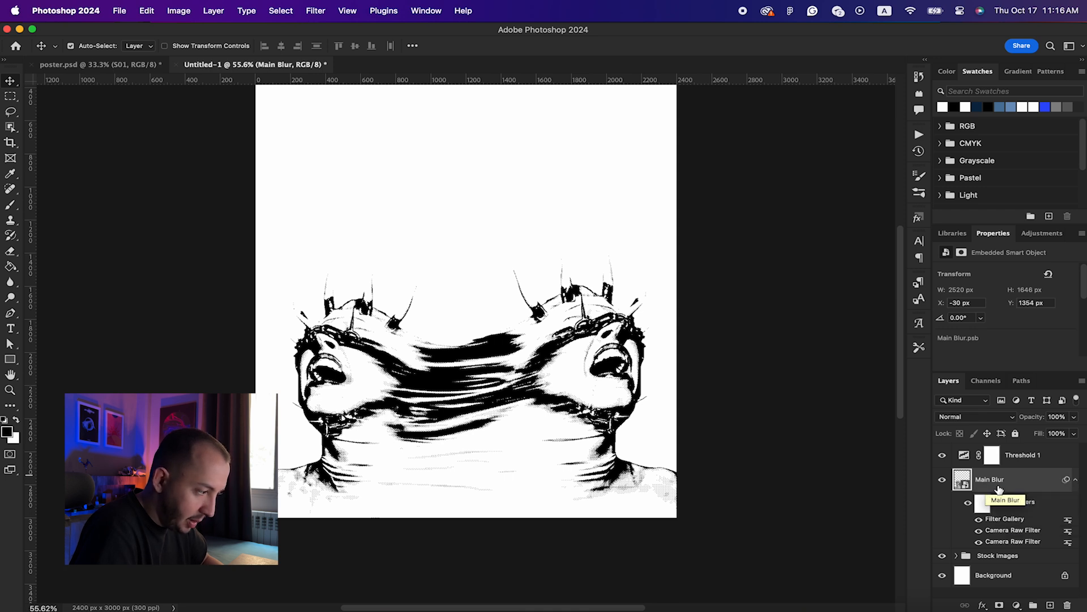
key("super+l")
Step: Apply Levels to Main Blur with midtones at about 0.78, then start a new type layer
left_click_drag(542, 144, 770, 174)
mouse_move(745, 304)
left_mouse_down()
mouse_move(731, 305)
mouse_move(757, 305)
left_mouse_up()
left_click_drag(823, 302, 841, 303)
left_click_drag(756, 303, 759, 304)
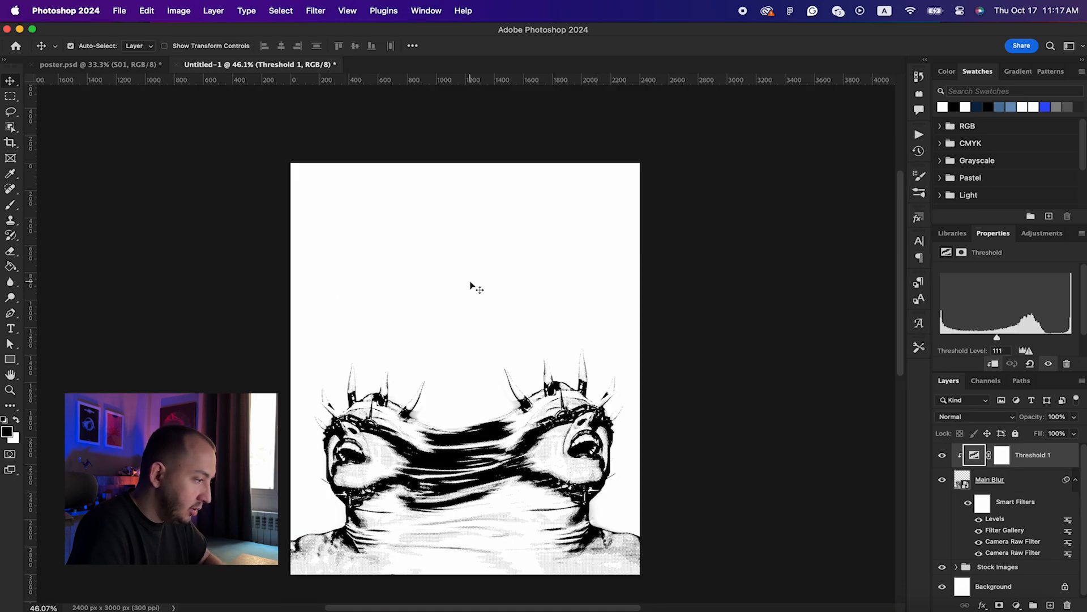
key("t")
left_click(425, 259)
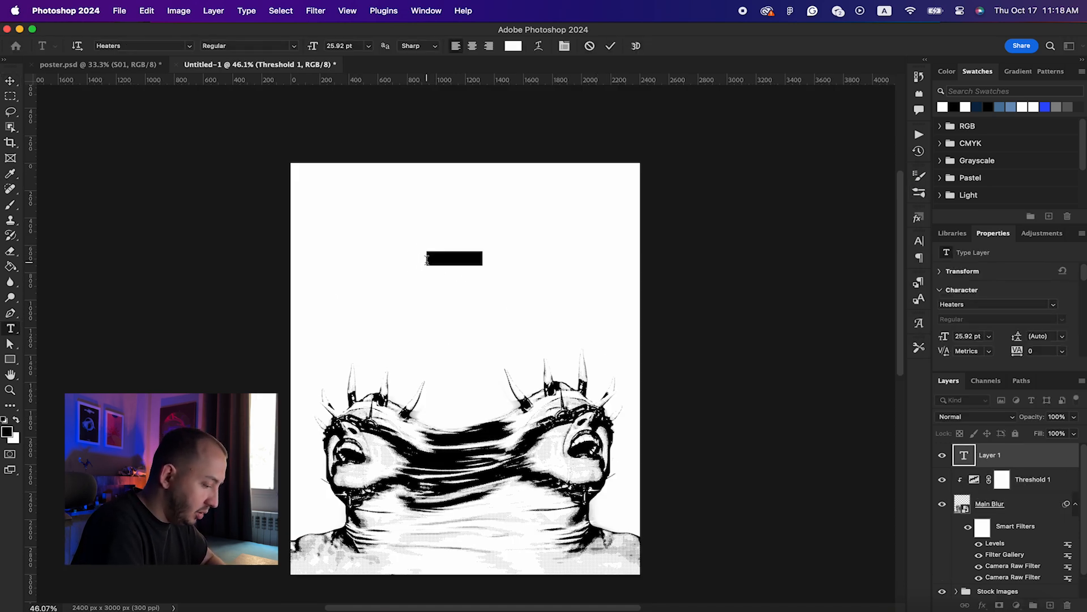
Step: Replace the placeholder with 'freedom' in Microgramma D Extended and duplicate the text layer
key("BackSpace")
type("eedom")
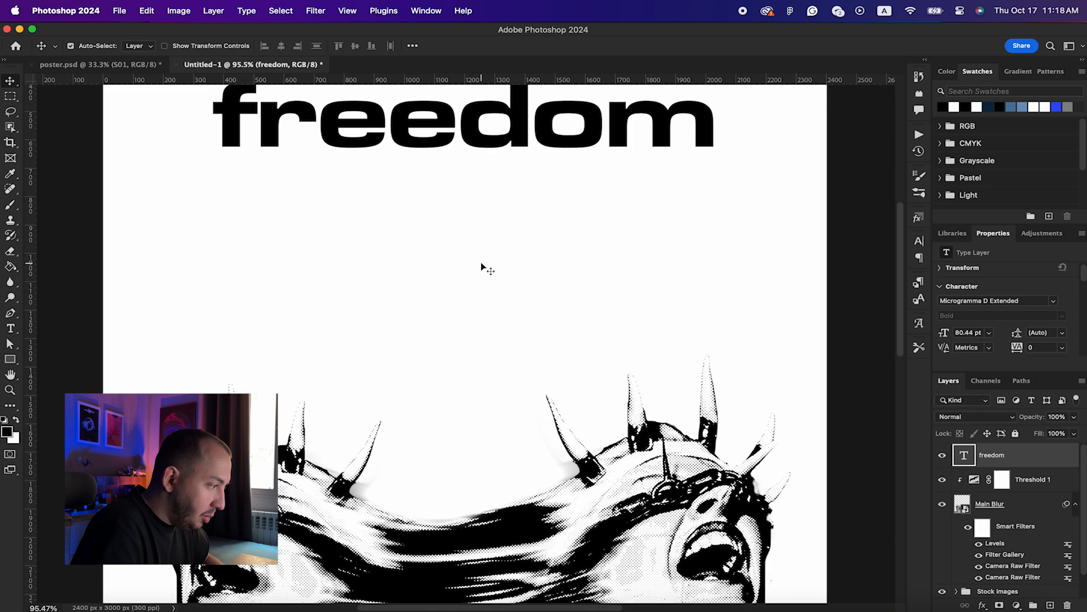
scroll(481, 267, "up", 2)
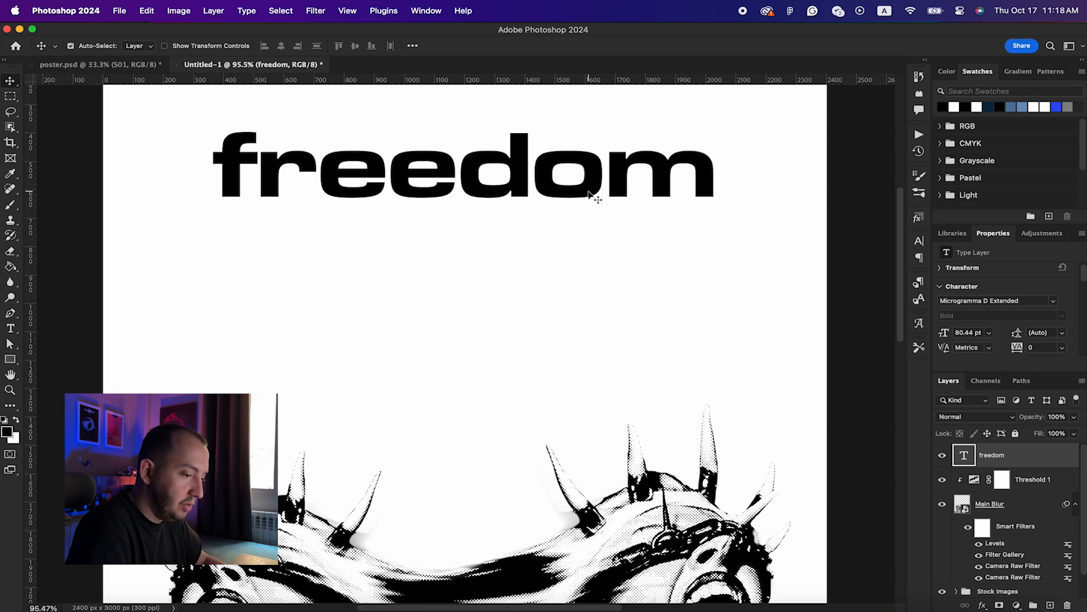
scroll(593, 197, "down", 3)
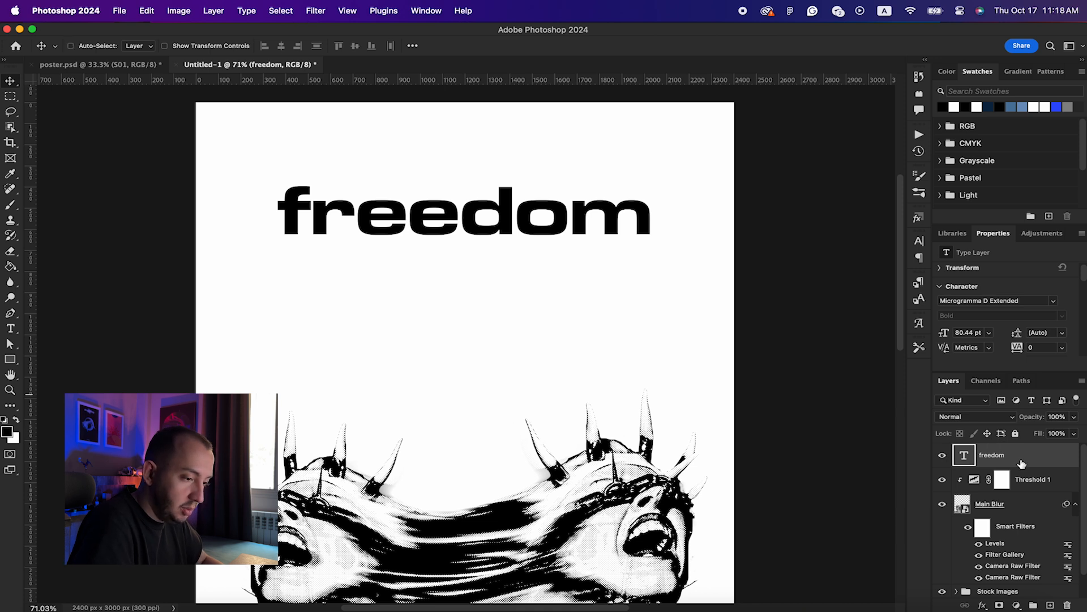
key("super+j")
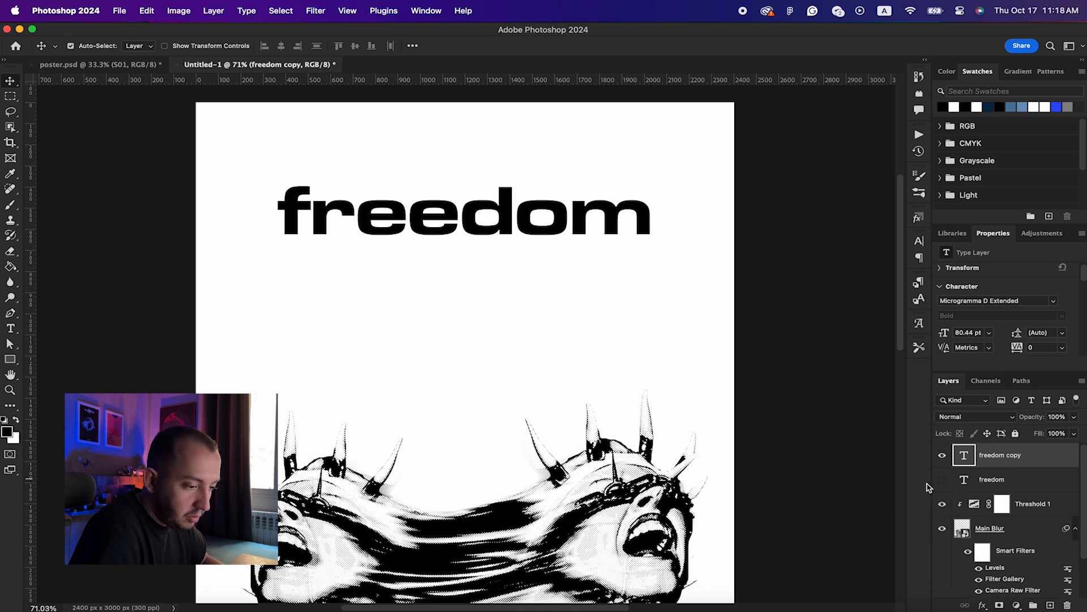
Step: Convert the 'freedom copy' text layer to a shape and pick the Direct Selection Tool
right_click(1034, 461)
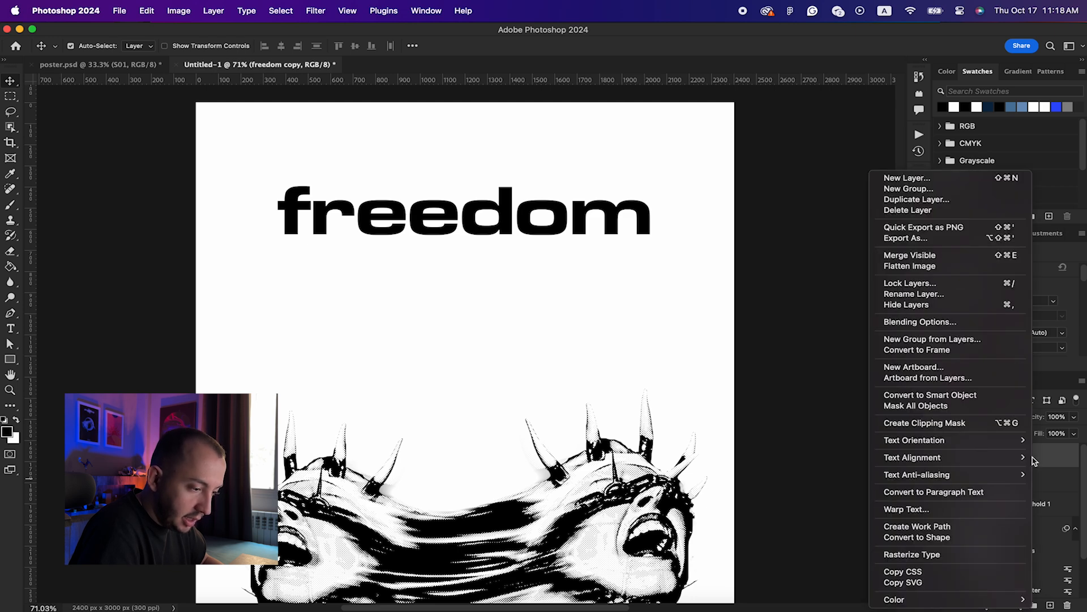
left_click(921, 537)
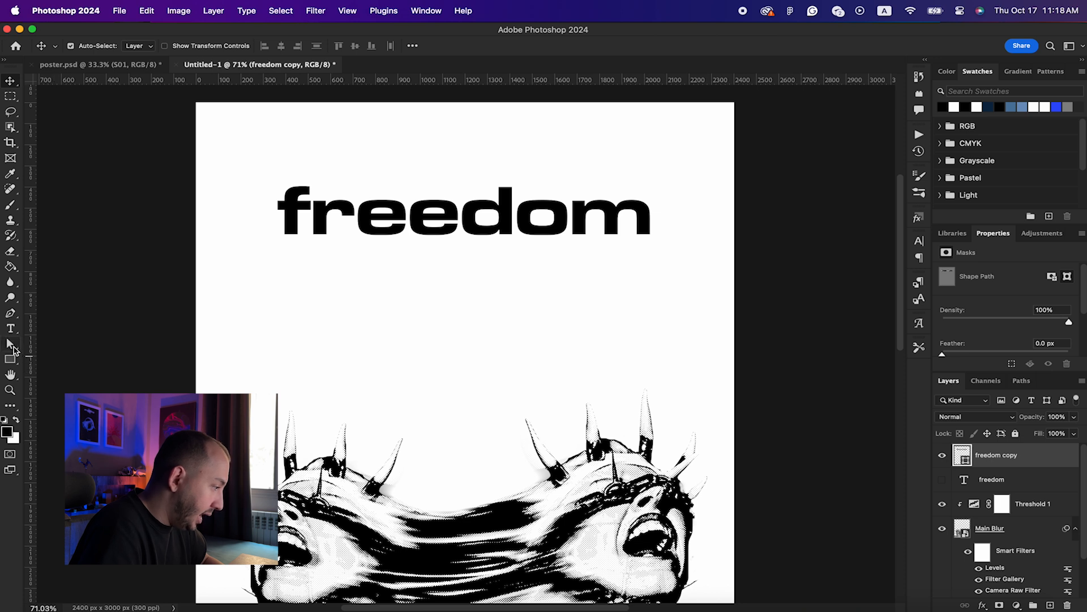
left_click(13, 349)
right_click(12, 348)
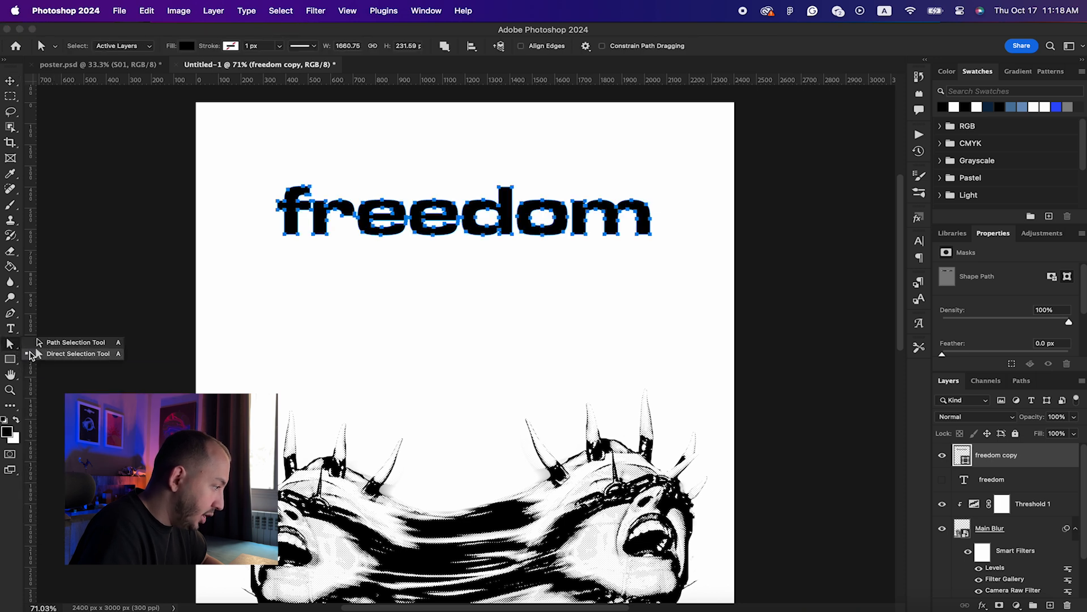
left_click(71, 357)
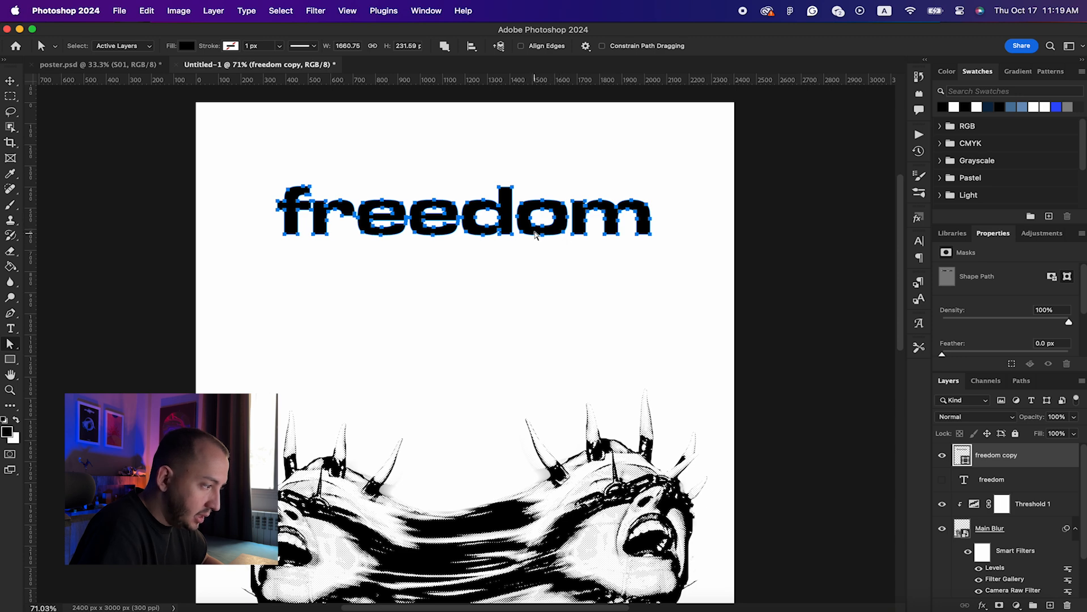
Step: Test-stretch the bottom points of the letter o downward, undoing each attempt
scroll(541, 228, "up", 5)
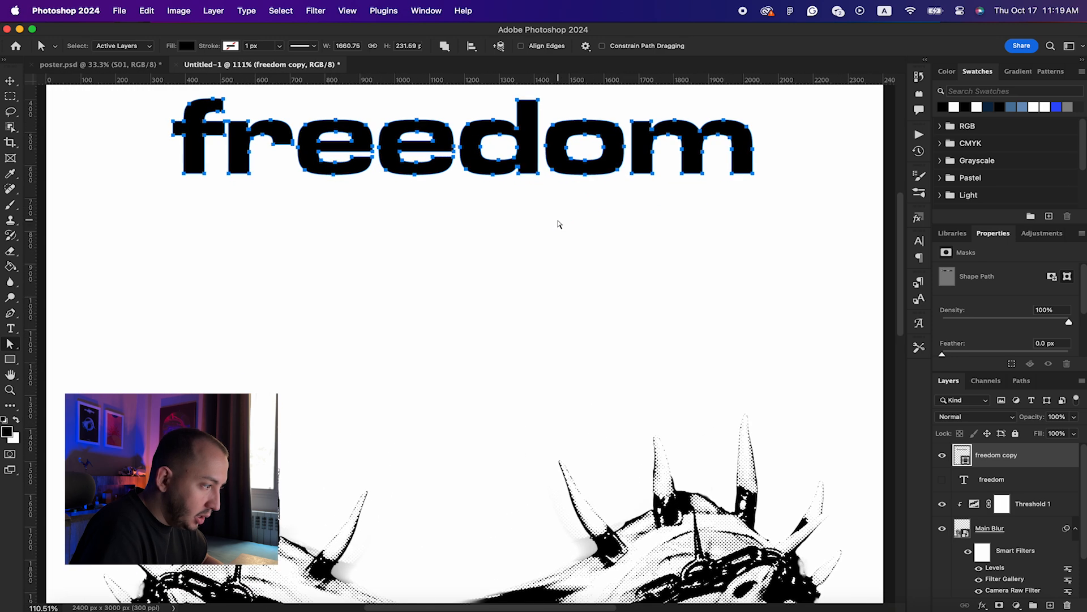
left_click_drag(544, 158, 583, 408)
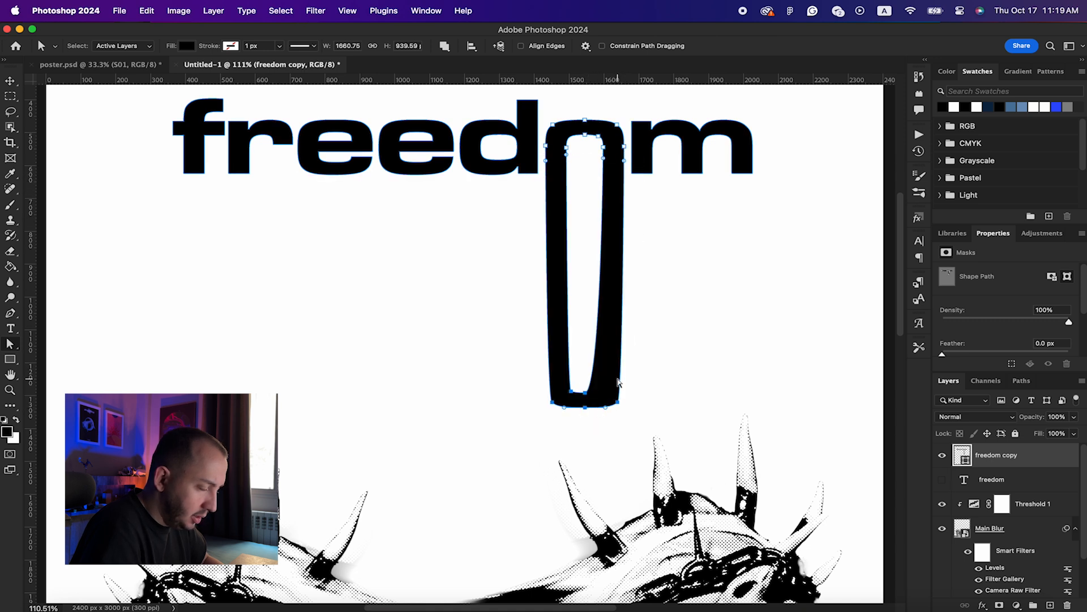
key("super+z")
left_click_drag(589, 169, 587, 382)
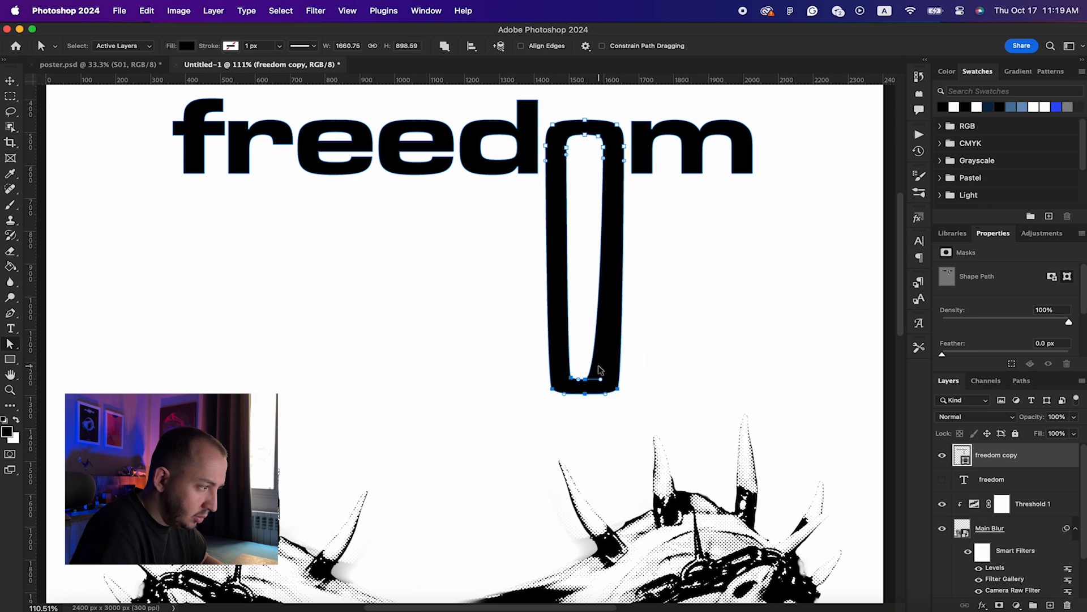
key("super+z")
left_click(599, 169)
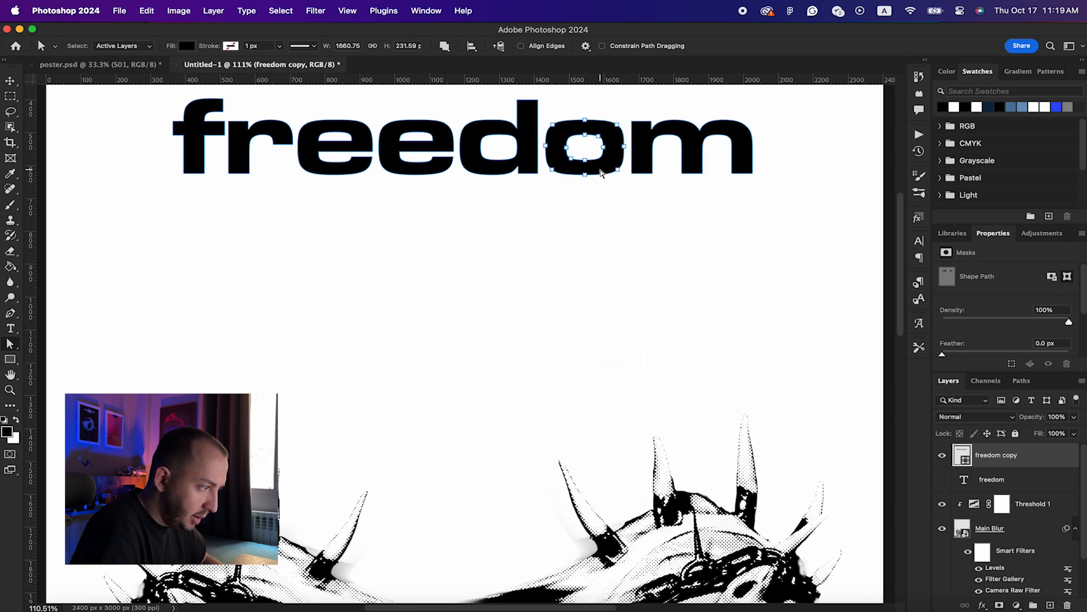
scroll(601, 173, "up", 6)
scroll(602, 172, "up", 2)
scroll(601, 173, "right", 1)
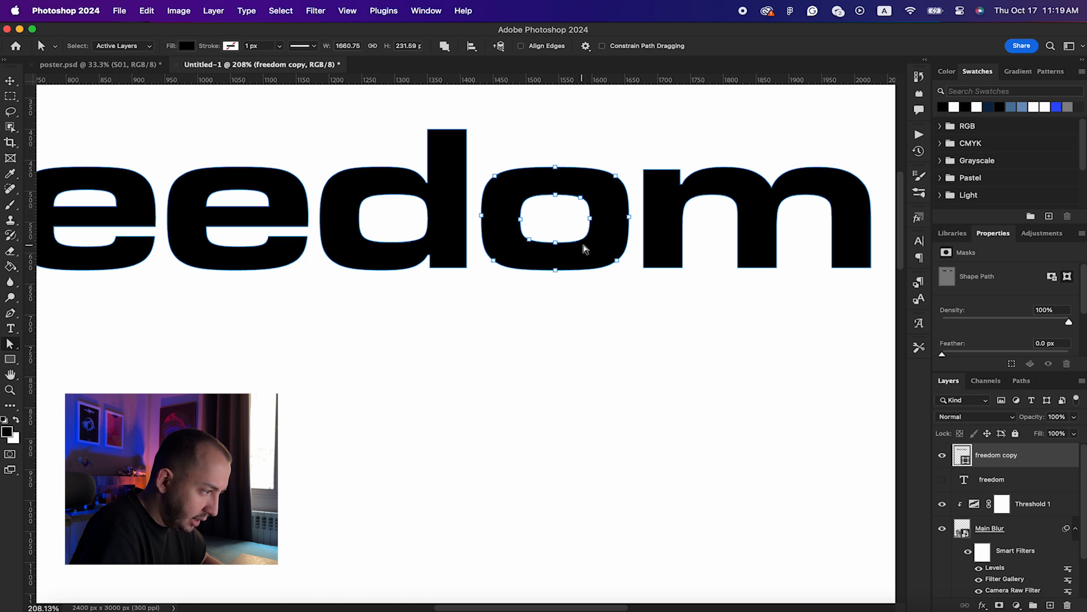
Step: Use the Pen tool to add anchor points on the o's inner bottom-right curve
key("p")
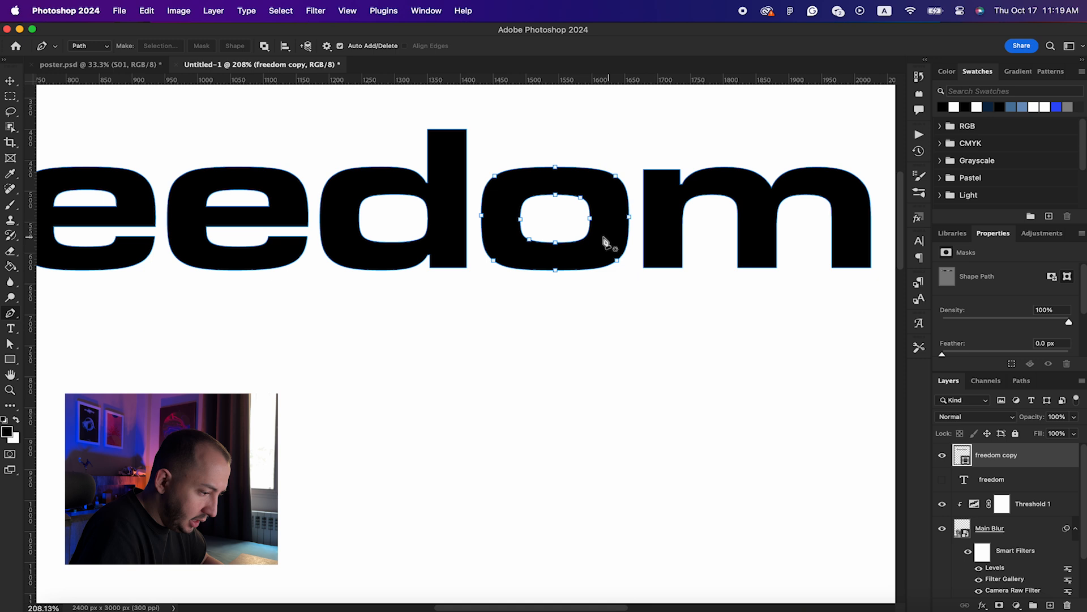
left_click(577, 242)
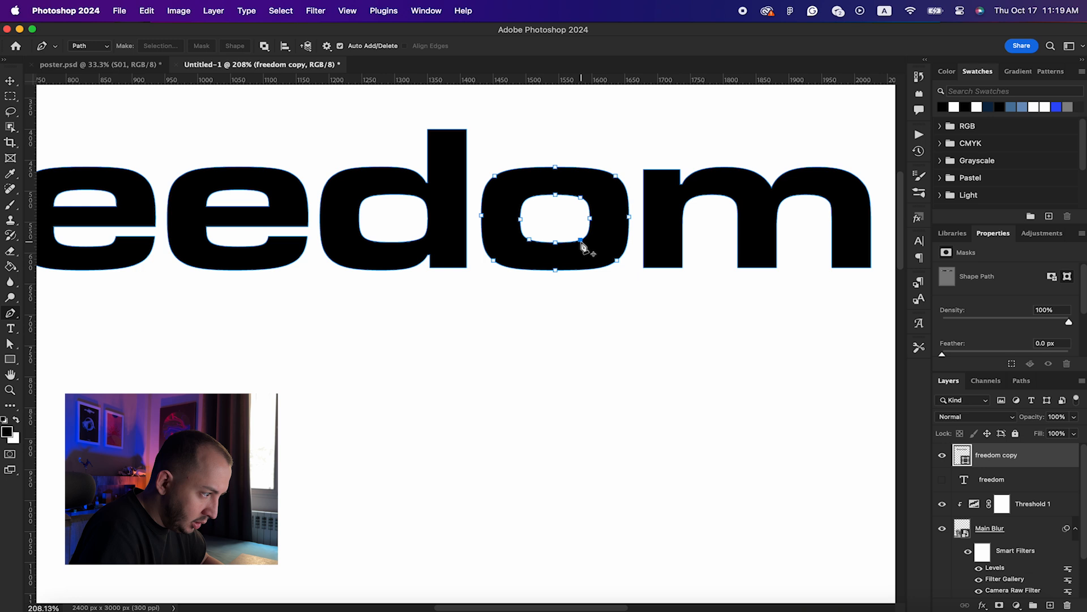
left_click(581, 241)
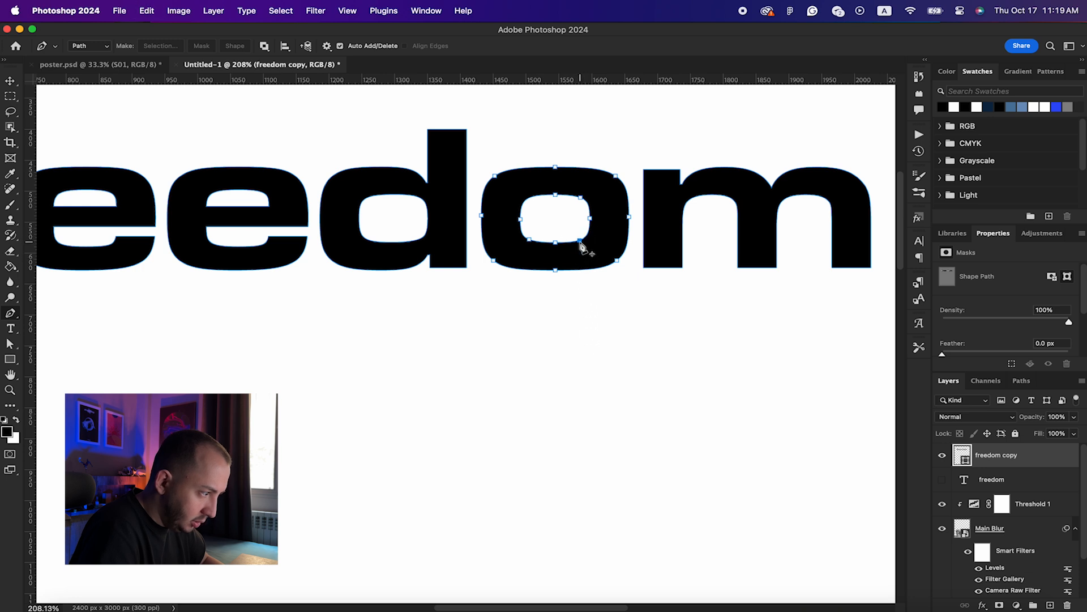
left_click(580, 242)
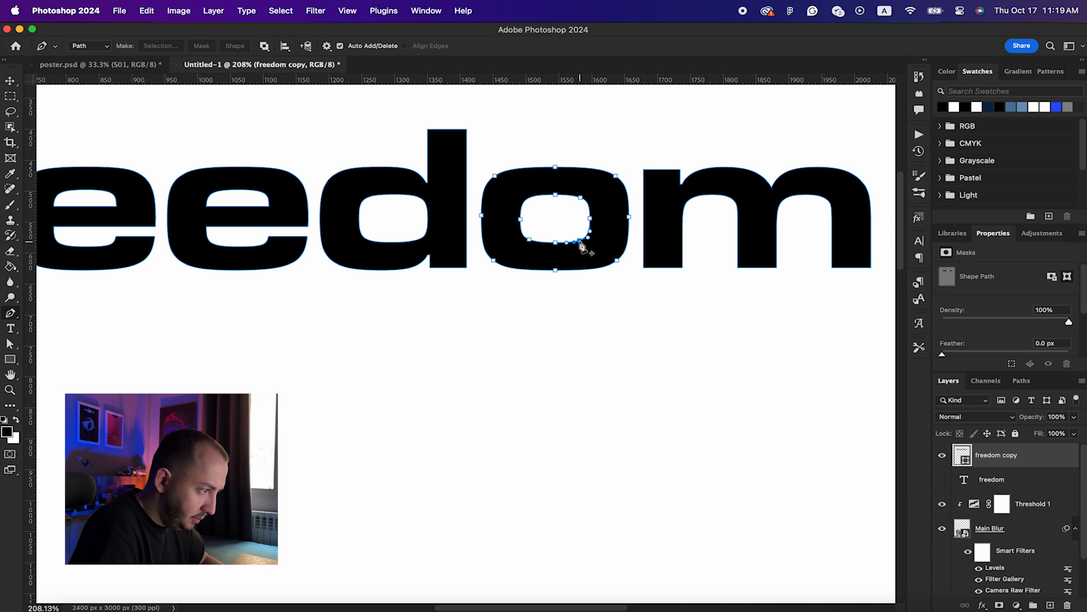
scroll(476, 243, "down", 5)
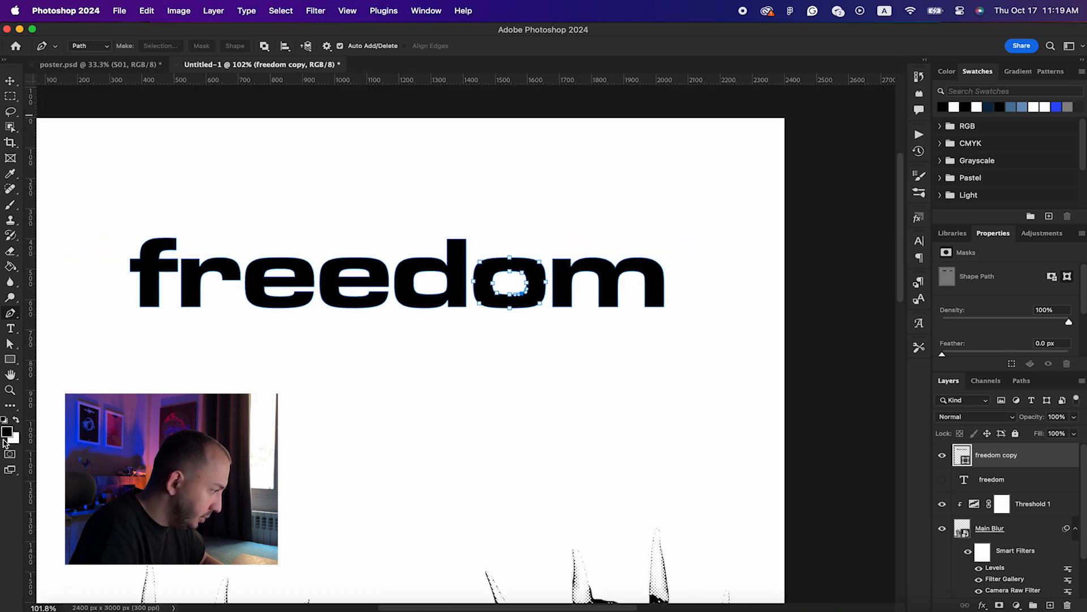
Step: Marquee-select the lower anchor points of the letter o with the Direct Selection Tool
left_click(10, 343)
left_click_drag(552, 323, 499, 471)
scroll(511, 317, "down", 2)
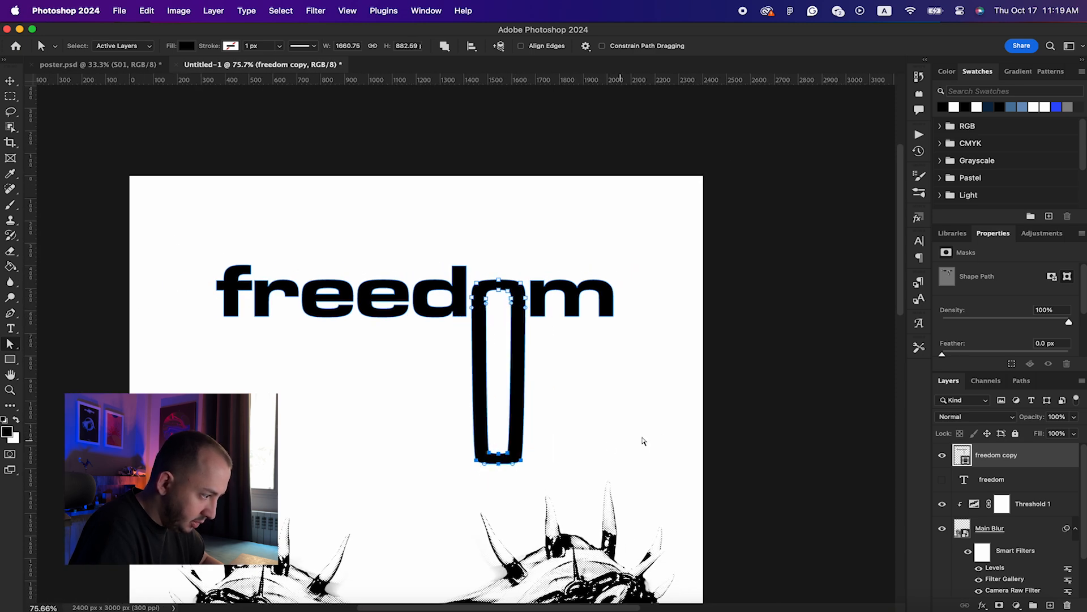
scroll(660, 437, "down", 5)
scroll(660, 437, "left", 4)
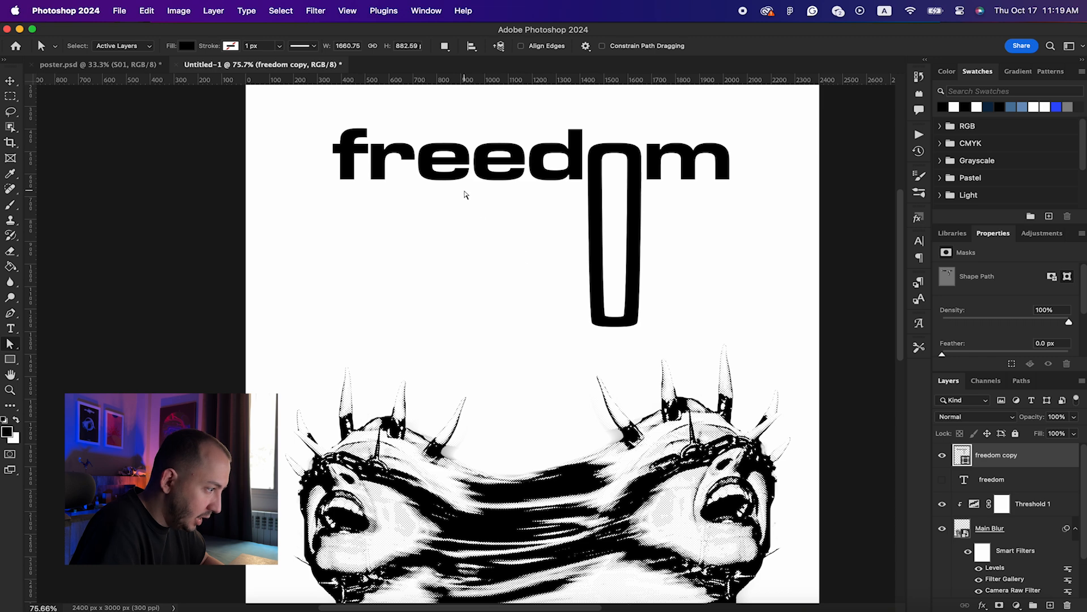
scroll(451, 187, "up", 4)
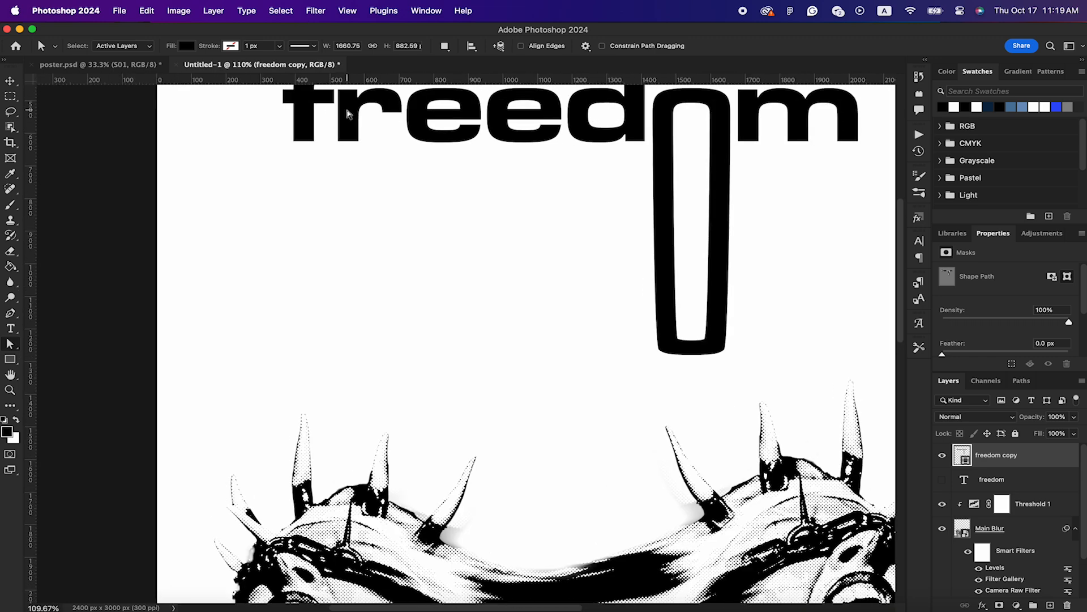
scroll(451, 187, "up", 1)
Step: Extend the r's stem down to a guide level with the o's bottom, then remove the guide
left_click(420, 150)
left_click(352, 133)
left_click_drag(329, 164, 371, 187)
left_click_drag(597, 80, 597, 389)
left_click_drag(358, 175, 358, 388)
left_click(460, 426)
key("v")
left_click_drag(471, 388, 495, 78)
scroll(555, 329, "down", 6)
scroll(555, 330, "down", 3)
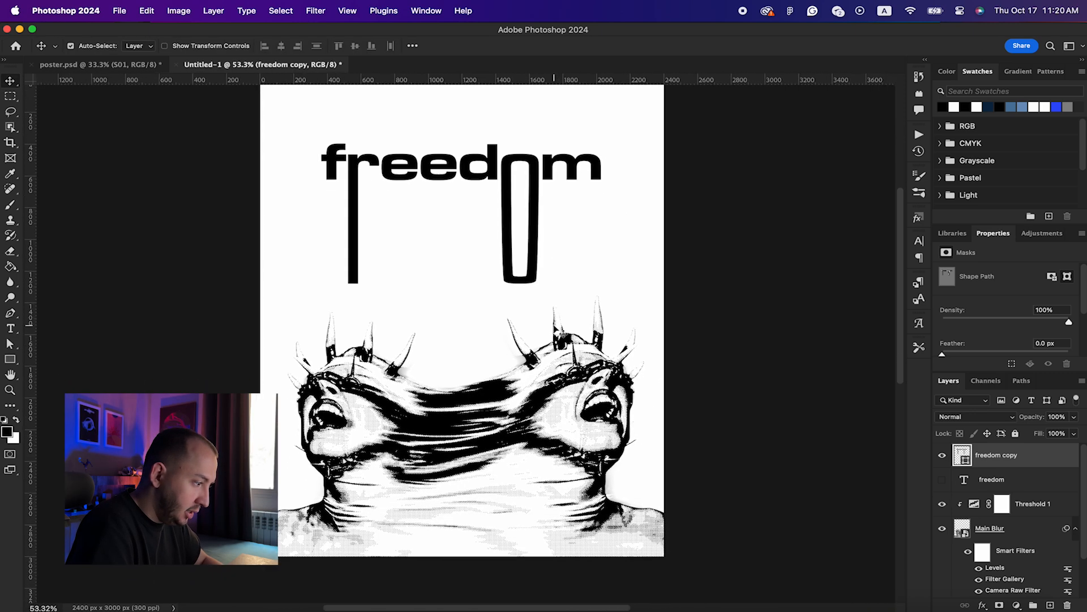
scroll(554, 330, "right", 1)
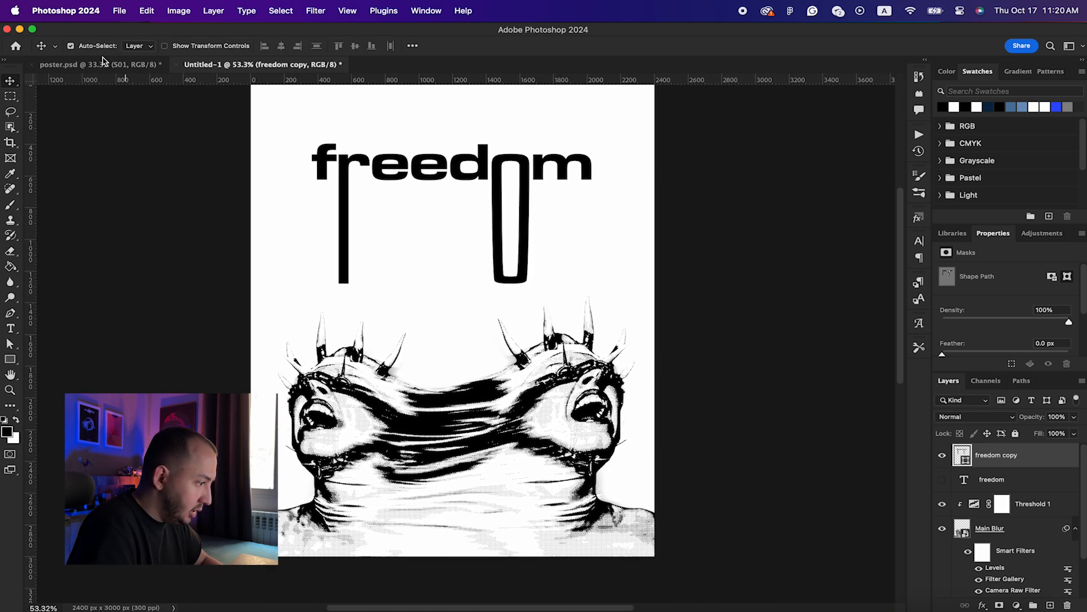
Step: Paste the 'Freedom is a beautiful curse…' paragraph from poster.psd into Untitled-1
left_click(97, 64)
scroll(429, 242, "up", 3)
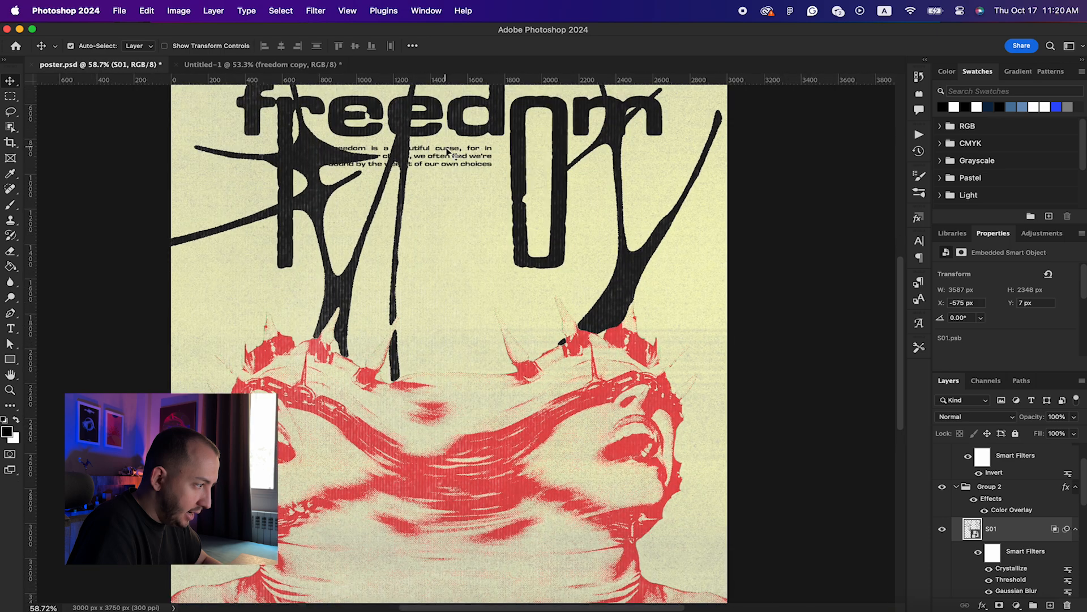
scroll(448, 152, "up", 2)
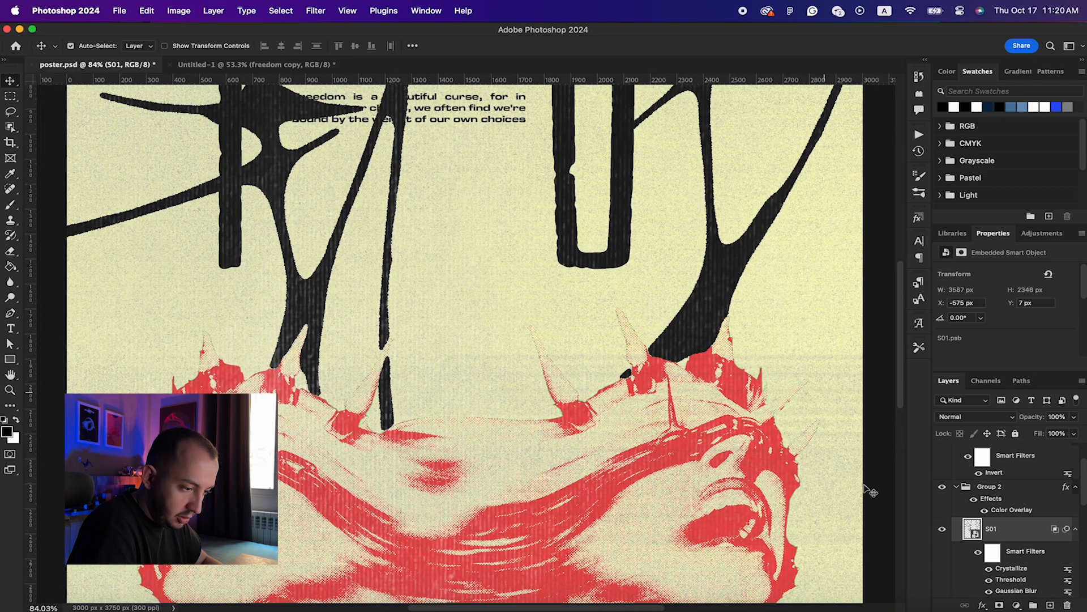
scroll(983, 524, "up", 2)
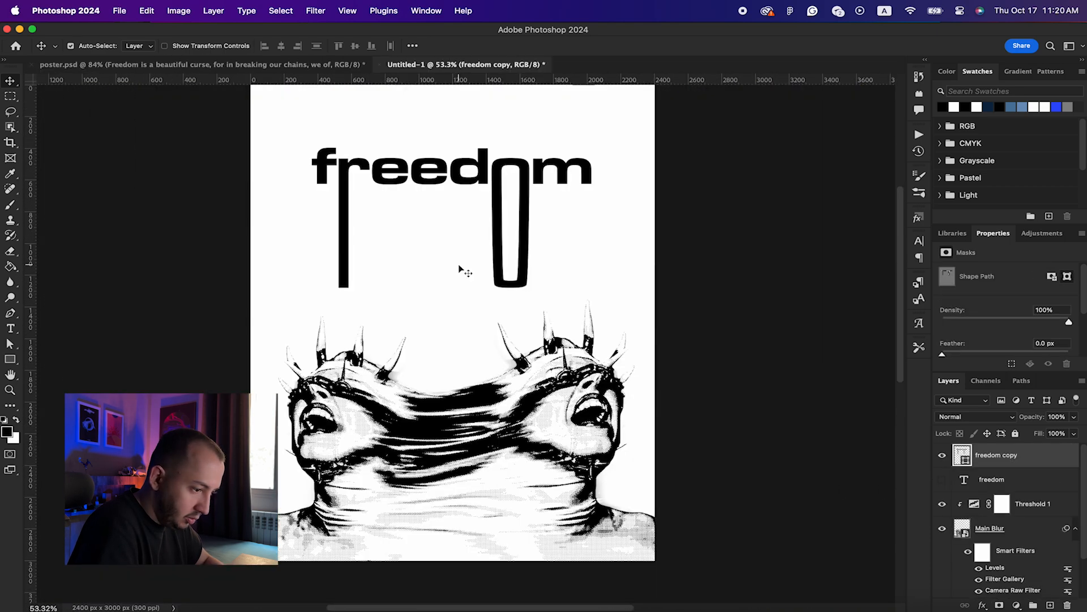
left_click(291, 66)
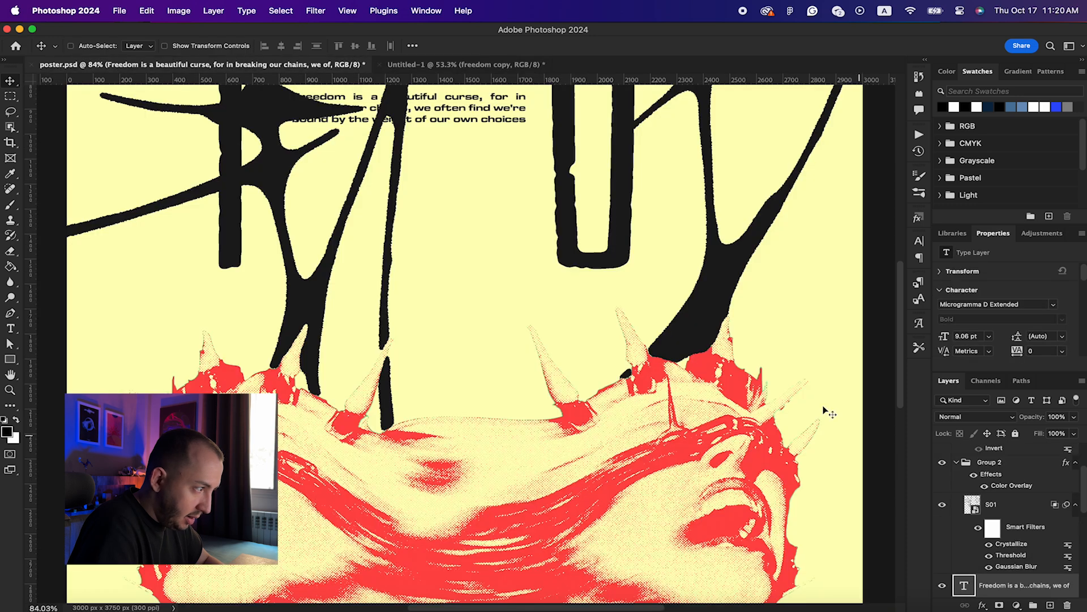
left_click(468, 67)
key("super+v")
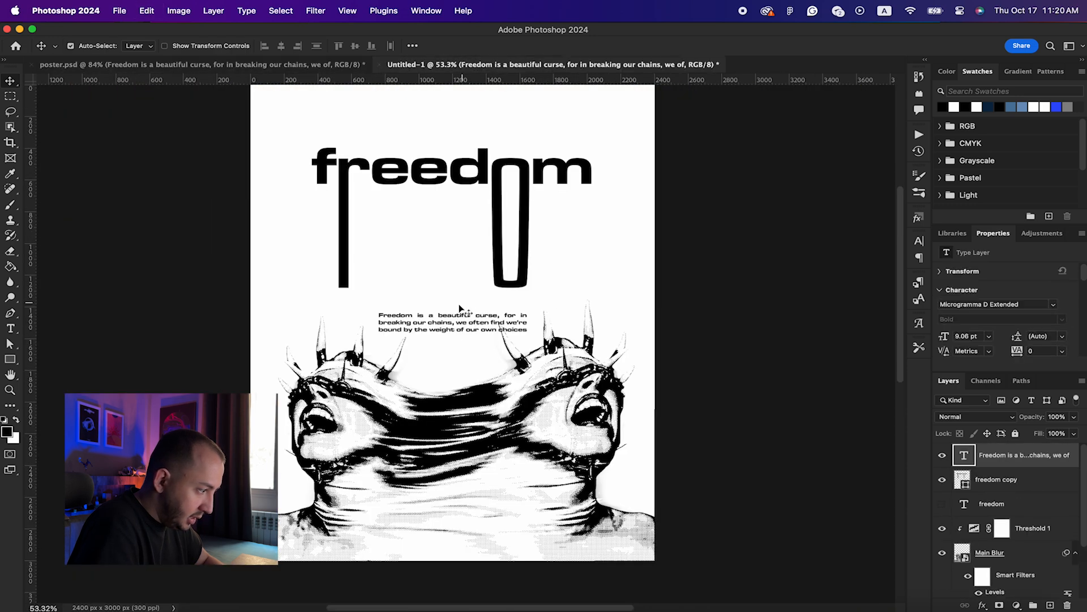
Step: Move the paragraph just under 'freedom' and scale it down to about 85%
left_click_drag(443, 321, 435, 198)
key("super+t")
left_click_drag(522, 232, 486, 218)
key("Return")
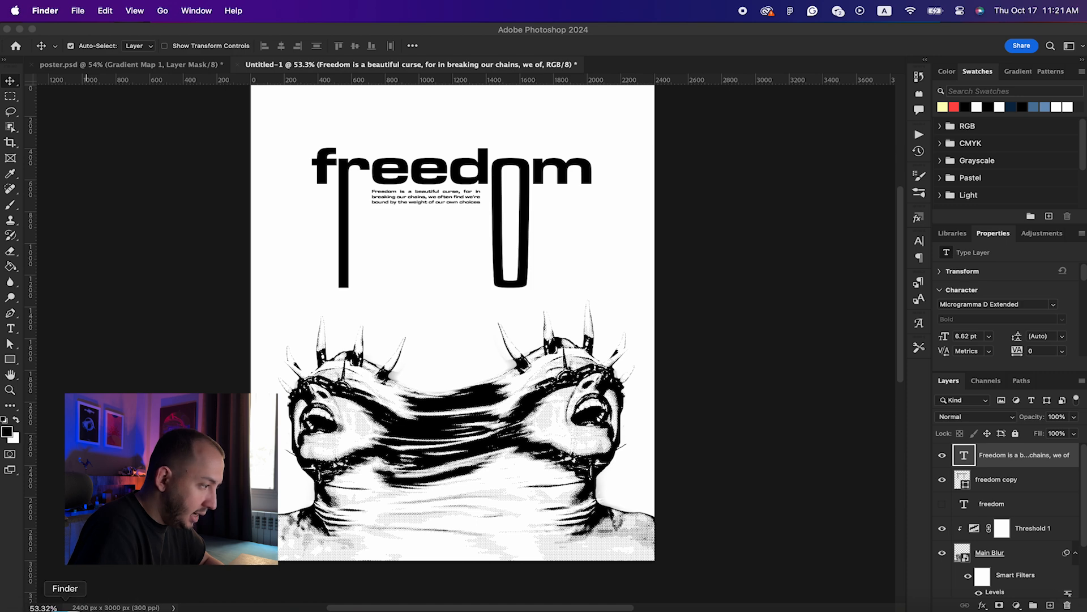
Step: Open the NEO TRIBALS PNG folder in Finder and scroll through its files
left_click(53, 602)
left_click_drag(479, 187, 438, 141)
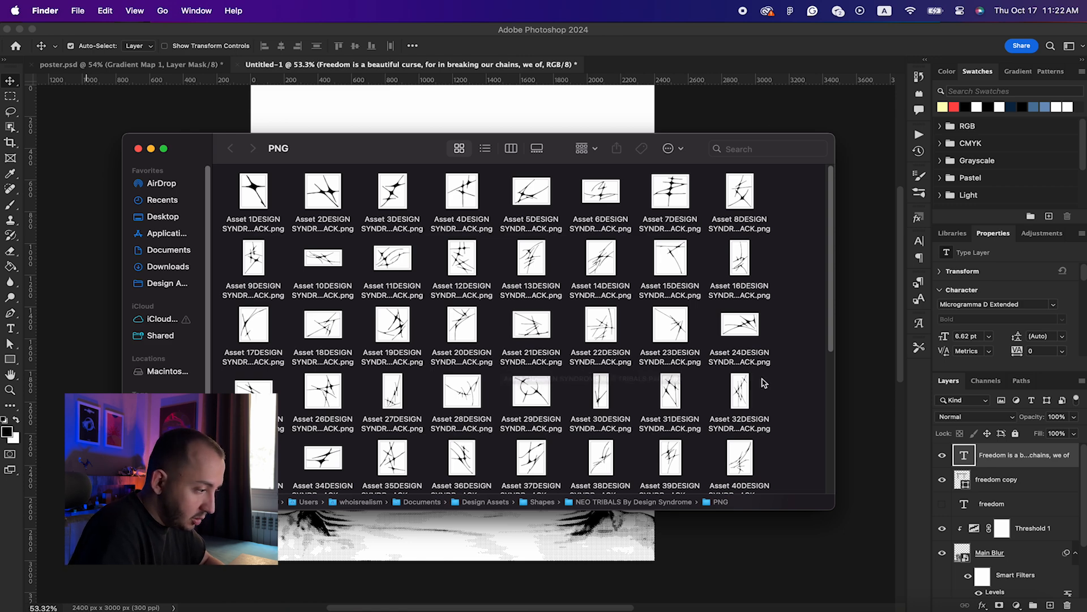
scroll(760, 382, "down", 3)
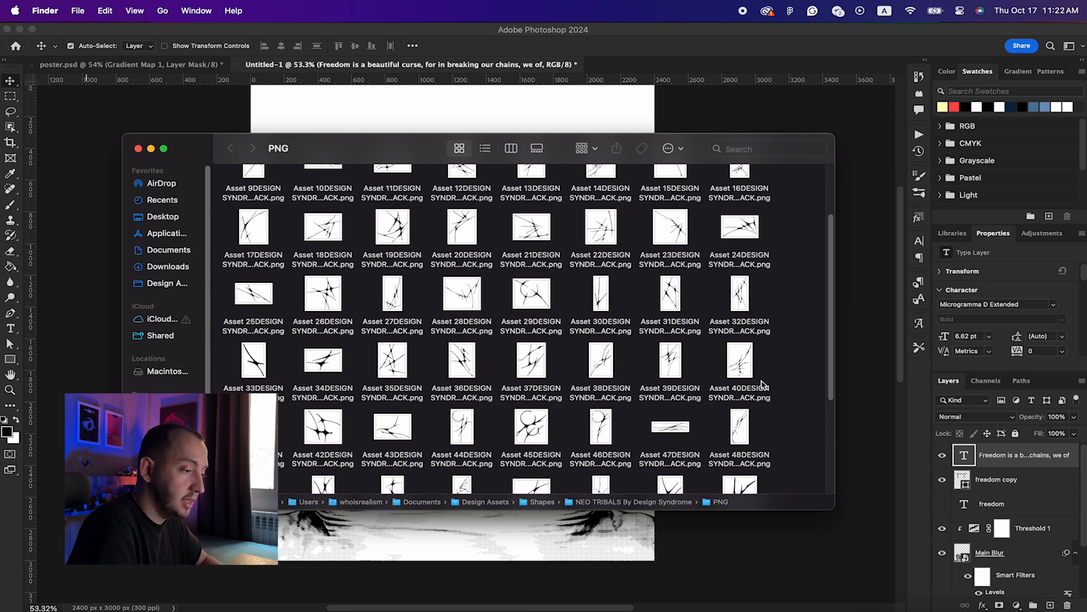
scroll(760, 384, "down", 5)
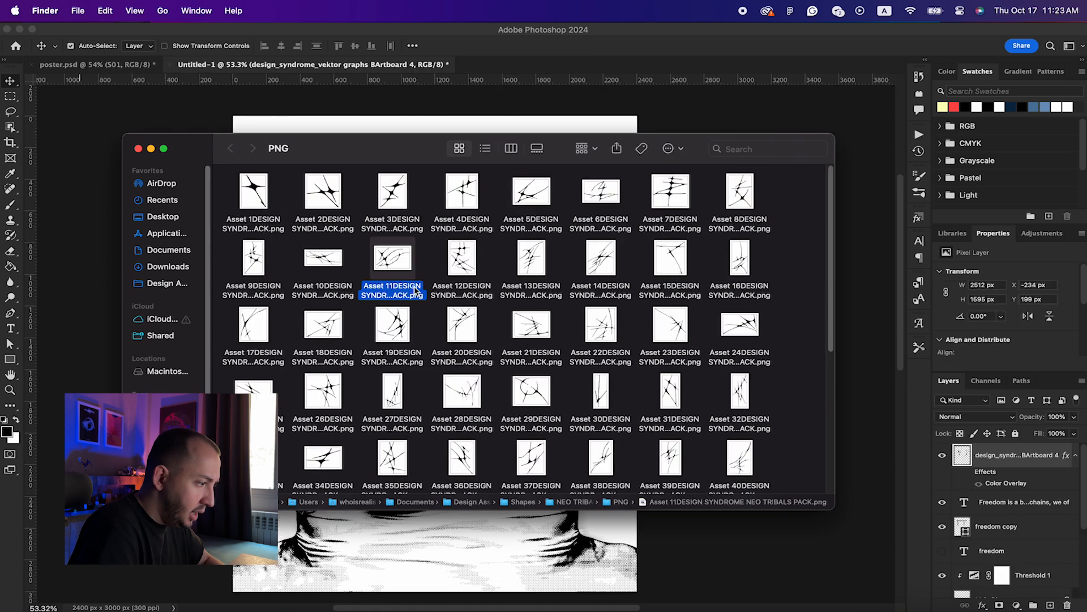
Step: Quick Look through several tribal shape PNGs, then return to the Photoshop poster
key("space")
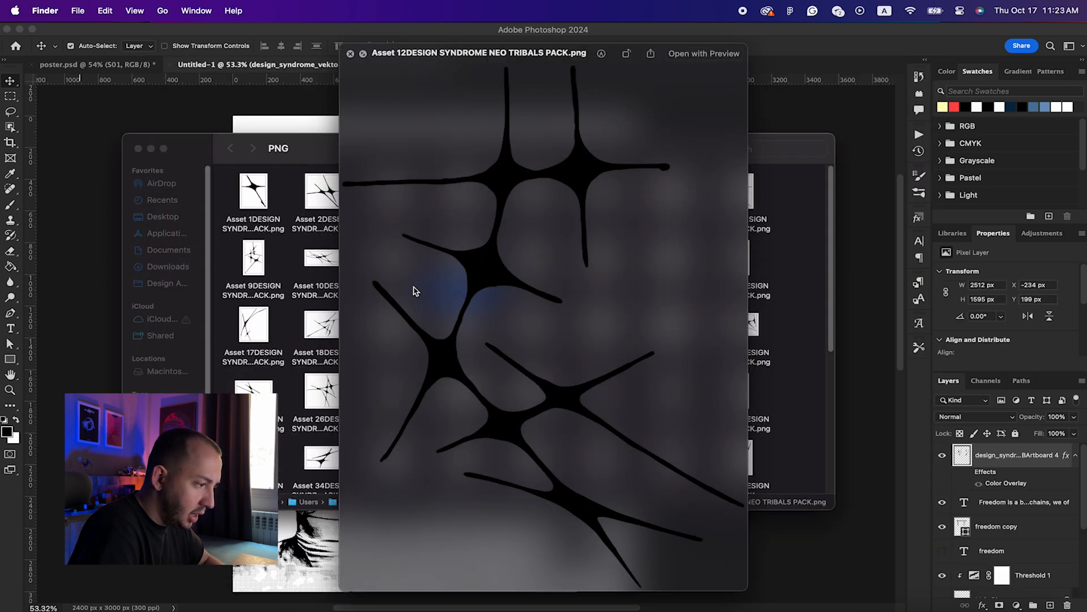
key("Right")
key("Right")
key("space")
key("space")
key("Right")
key("Right")
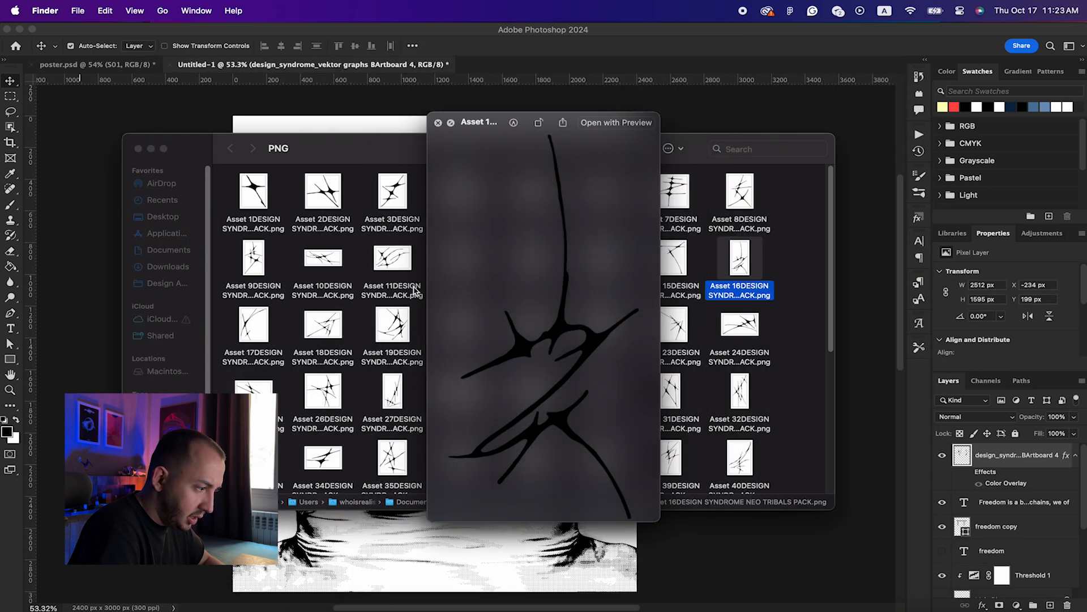
key("Down")
key("Left")
key("Left")
key("Left")
key("Left")
key("Left")
key("Left")
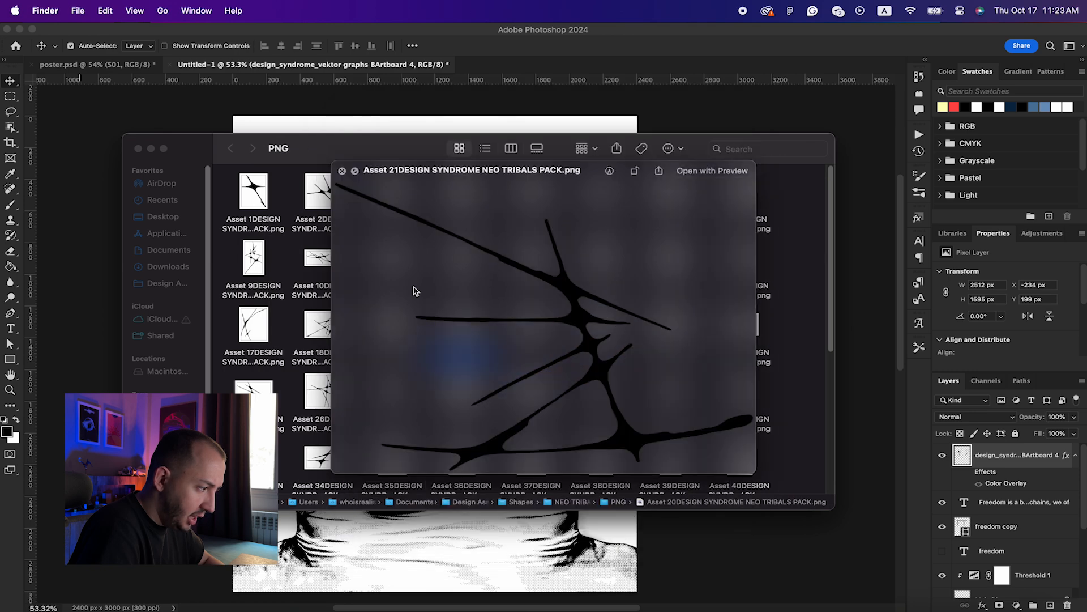
key("space")
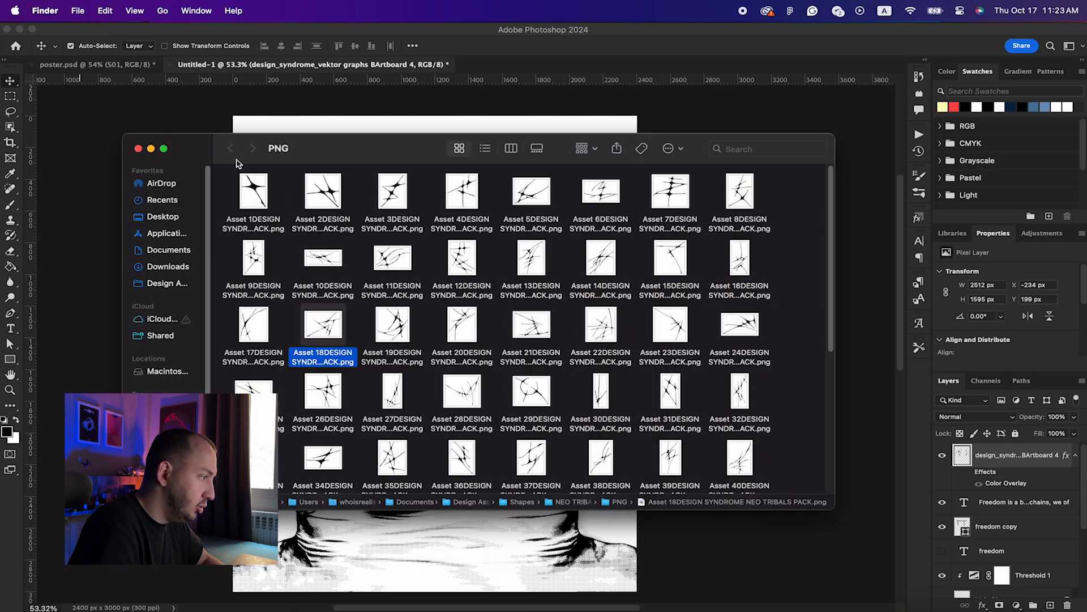
left_click(479, 73)
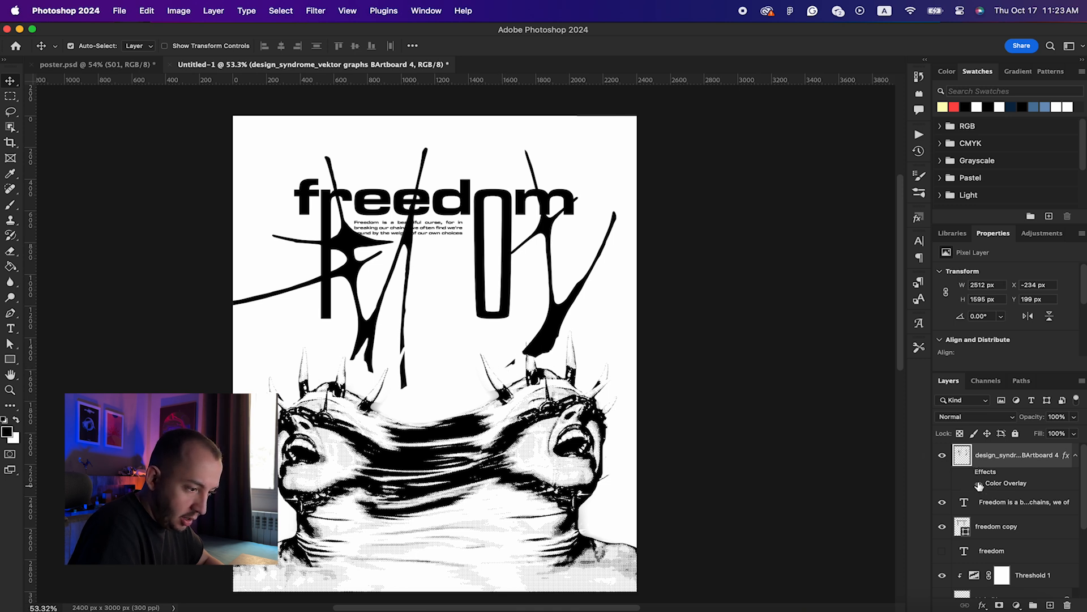
Step: Show the Actions list with CUTOUT collapsed and the Grunge Machine set expanded
scroll(995, 506, "down", 1)
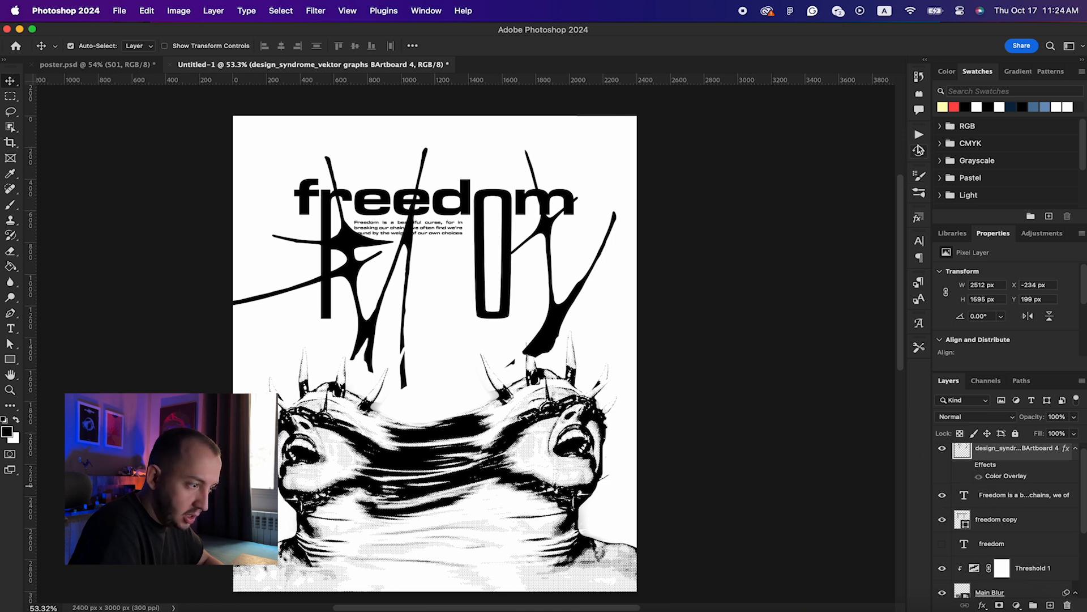
left_click(919, 135)
left_click(723, 277)
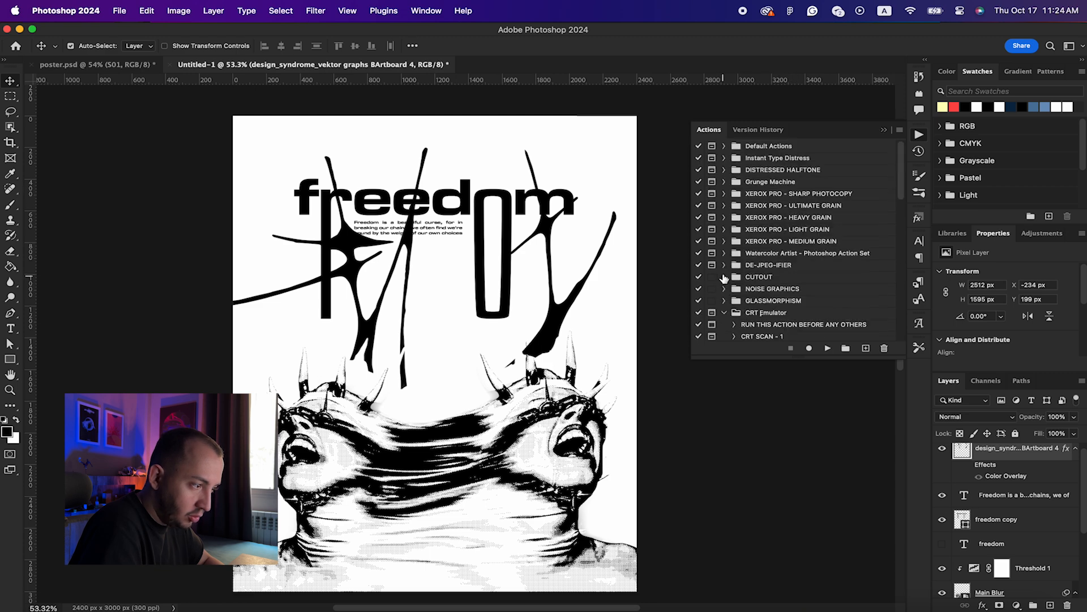
left_click(724, 182)
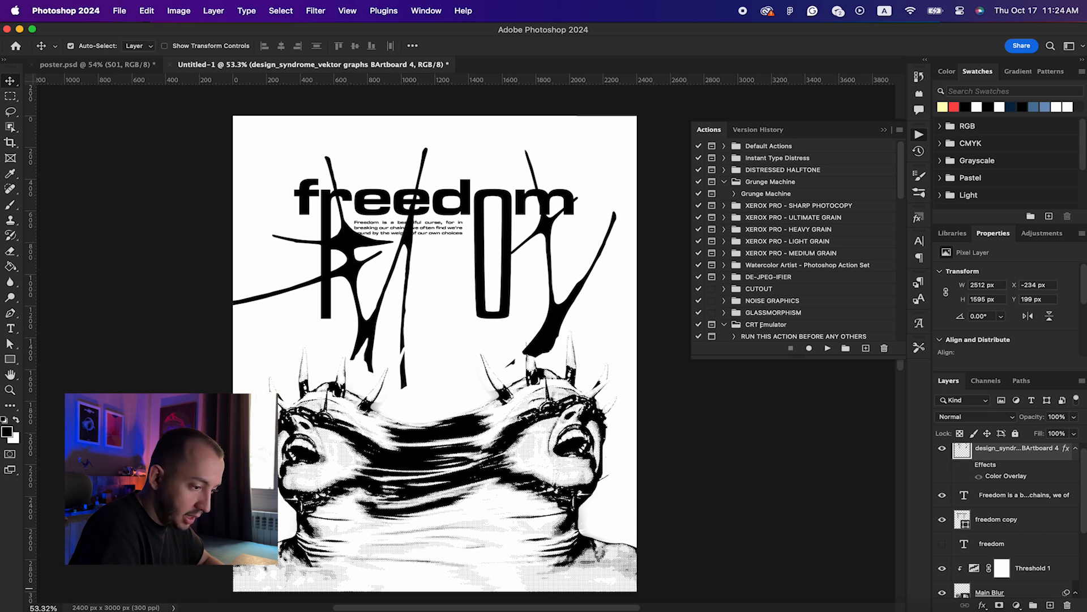
Step: Toggle the tribal shapes' Color Overlay and hide the design_syndr layer
left_click(980, 478)
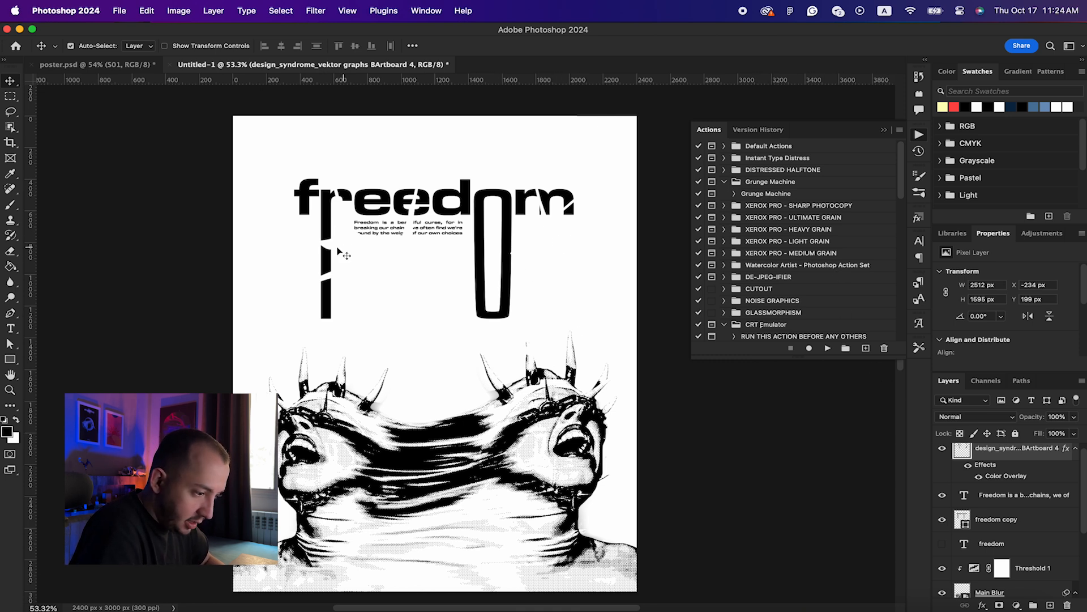
left_click(943, 449)
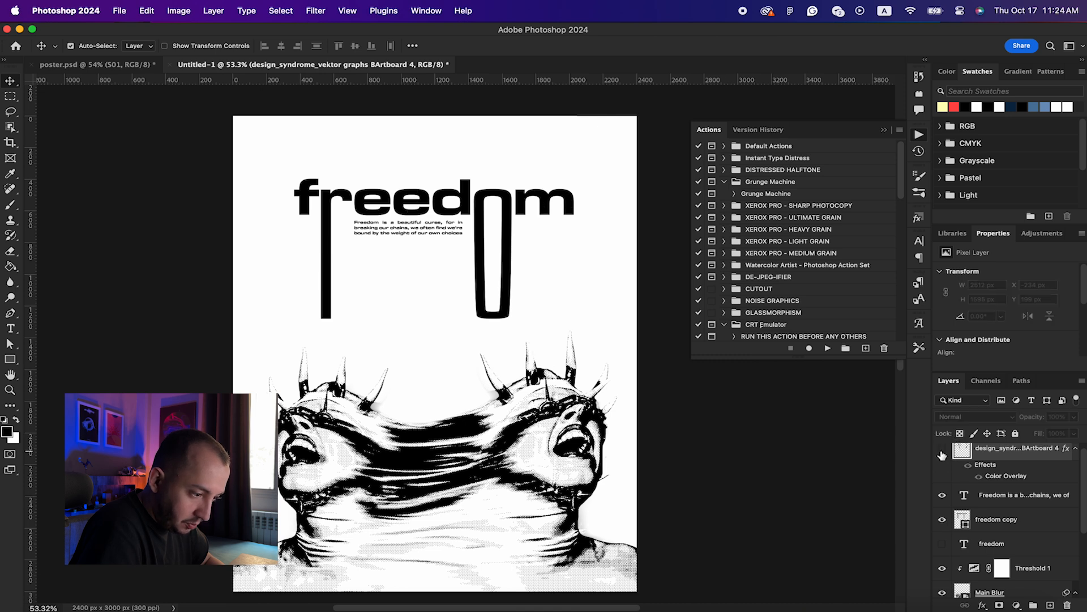
scroll(1006, 495, "up", 1)
scroll(953, 471, "down", 3)
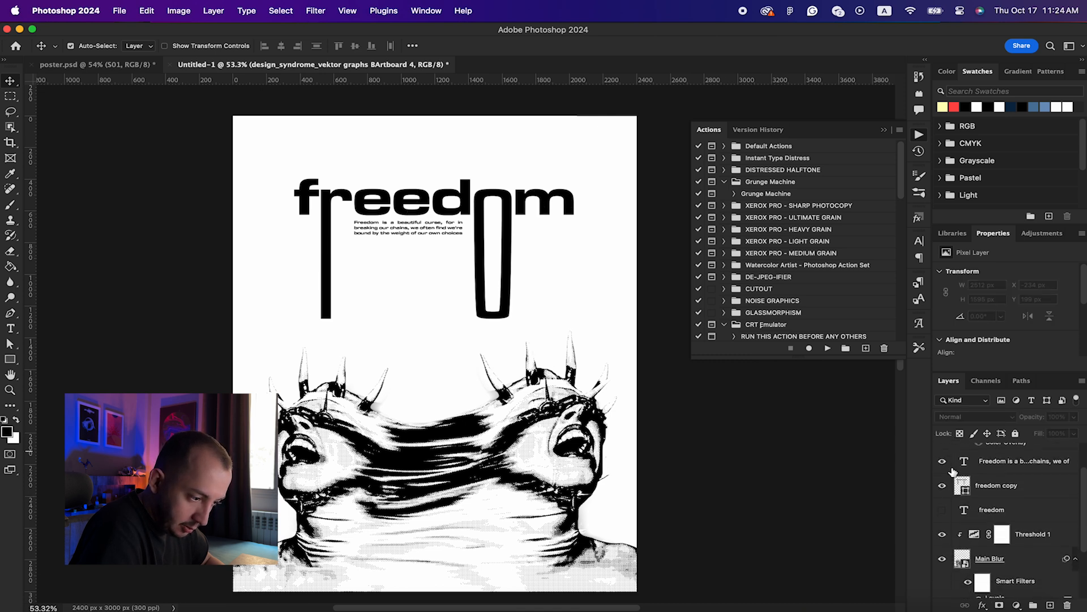
Step: Add a Gradient Map adjustment layer above Threshold 1
left_click(1038, 519)
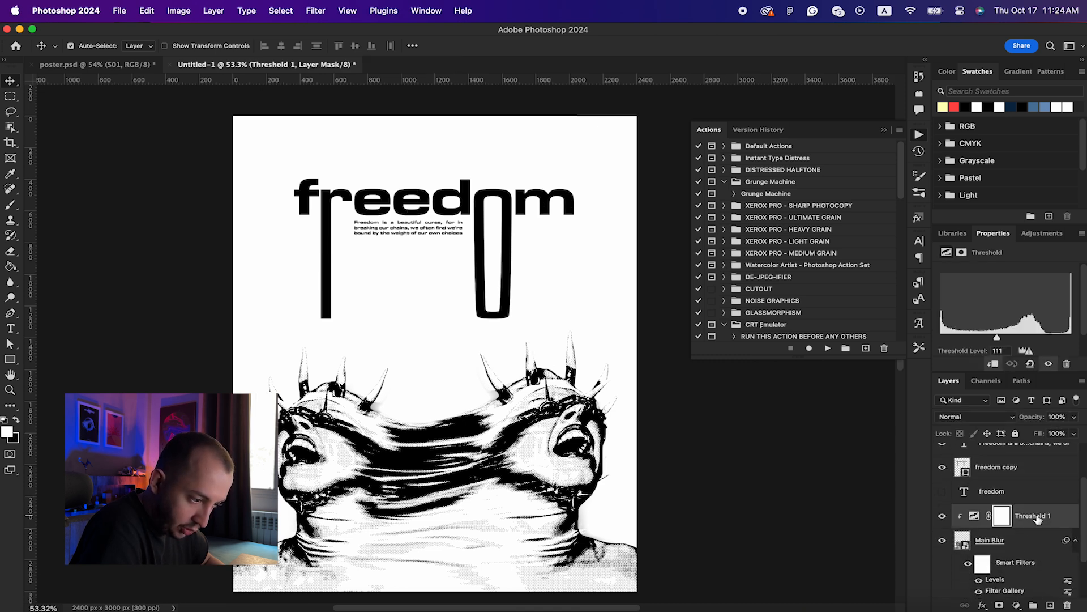
left_click(1059, 519)
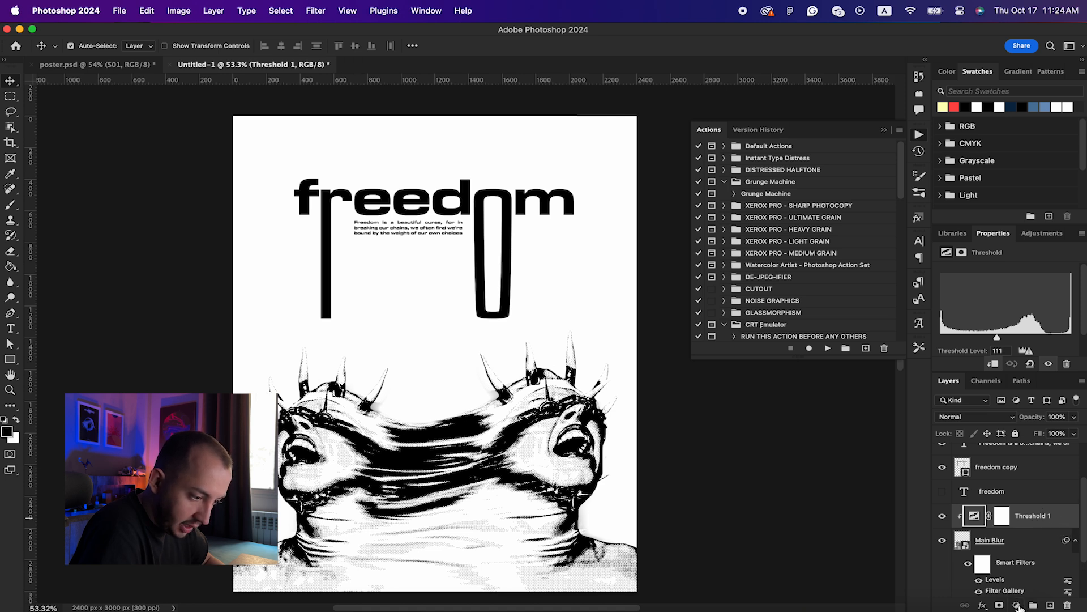
left_click(1018, 606)
left_click(1017, 588)
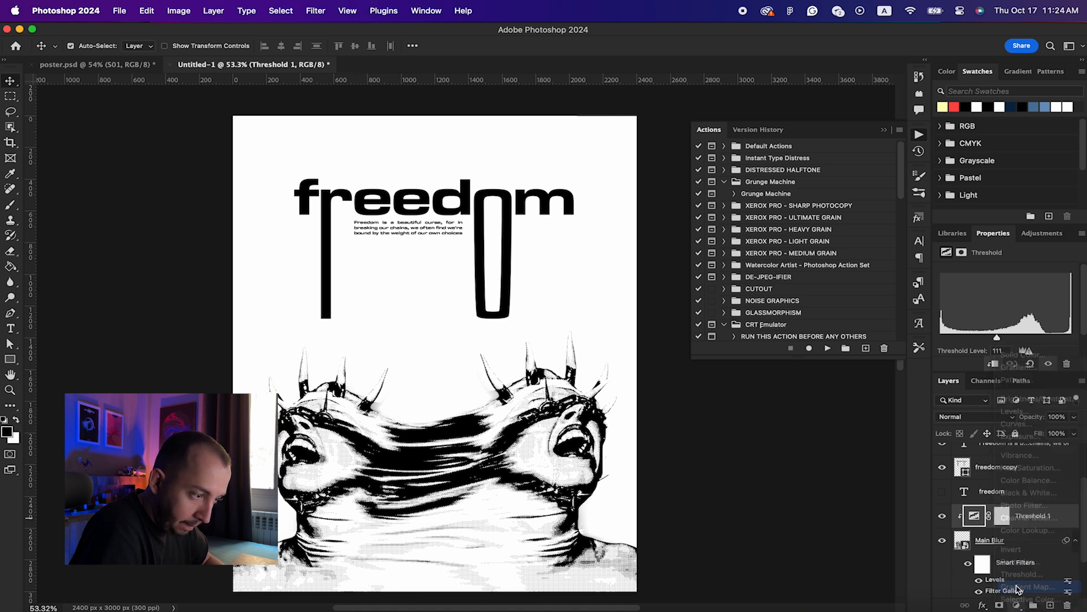
Step: Set the gradient map from red to pale yellow #feffb9, with the light stop at location 49
left_click(988, 278)
left_click(705, 436)
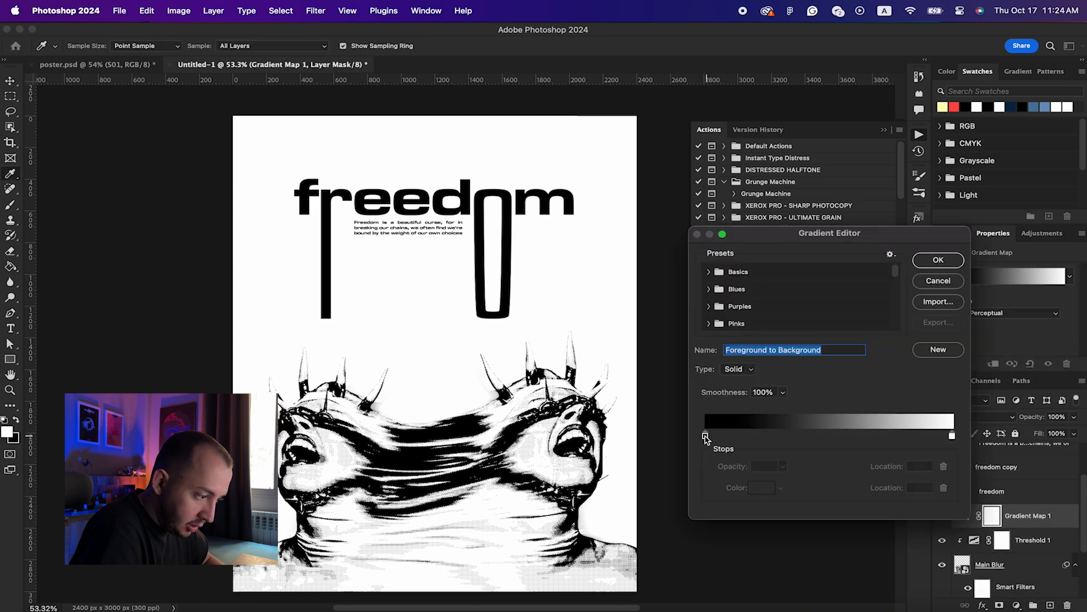
left_click(753, 487)
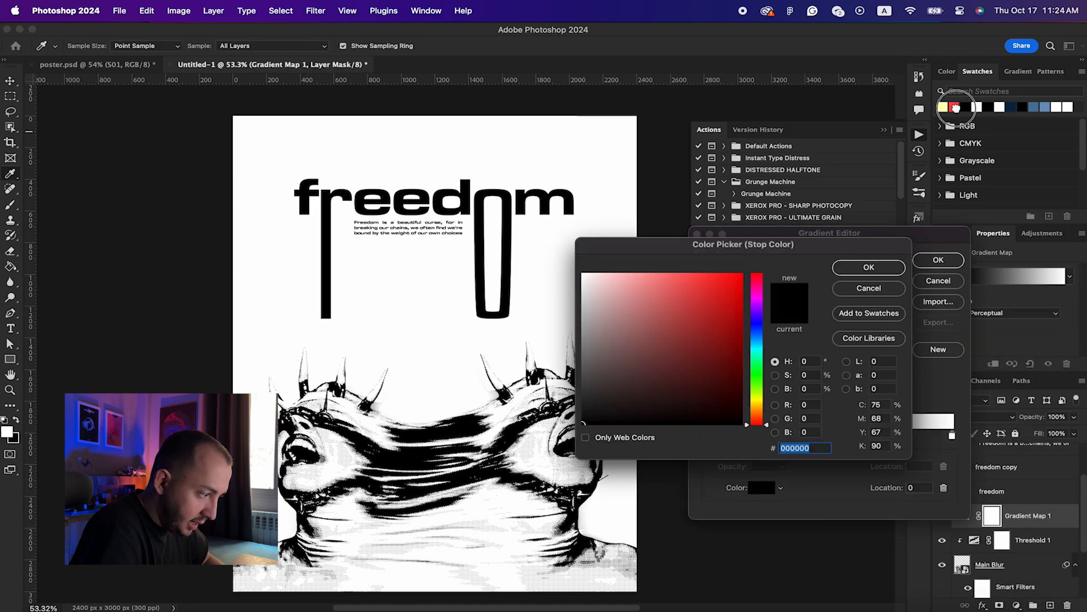
left_click(954, 106)
left_click(867, 264)
left_click_drag(952, 437, 801, 436)
left_click(761, 487)
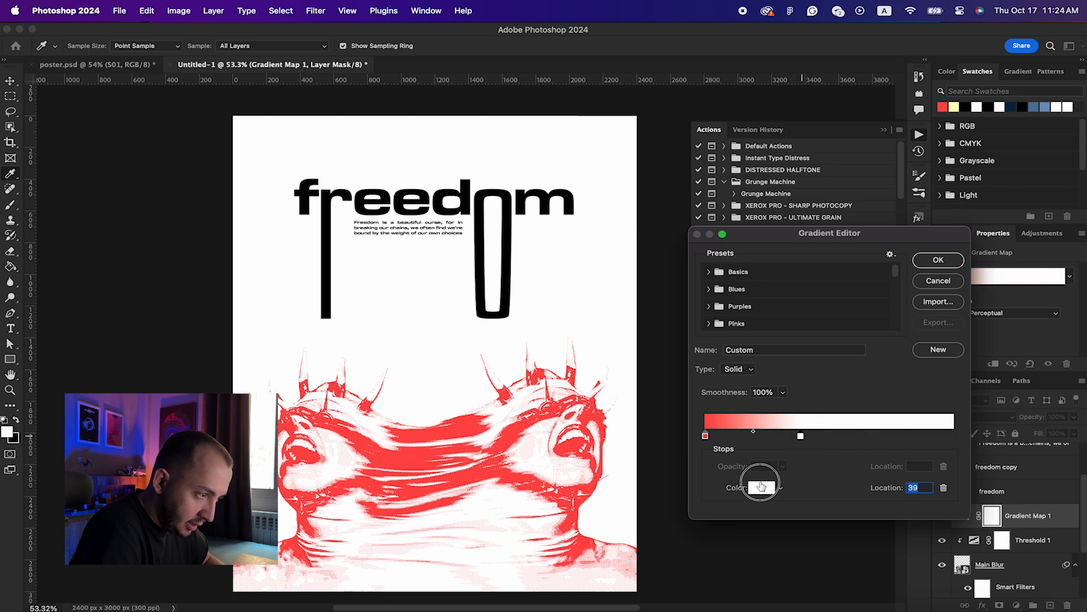
left_click(954, 106)
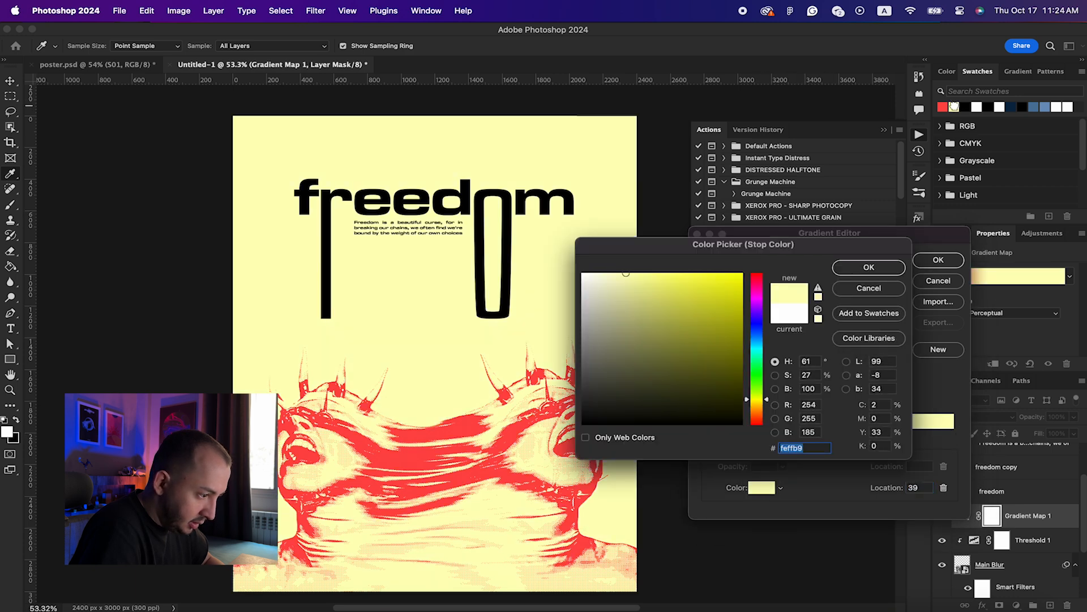
key("Return")
left_click_drag(802, 441, 828, 441)
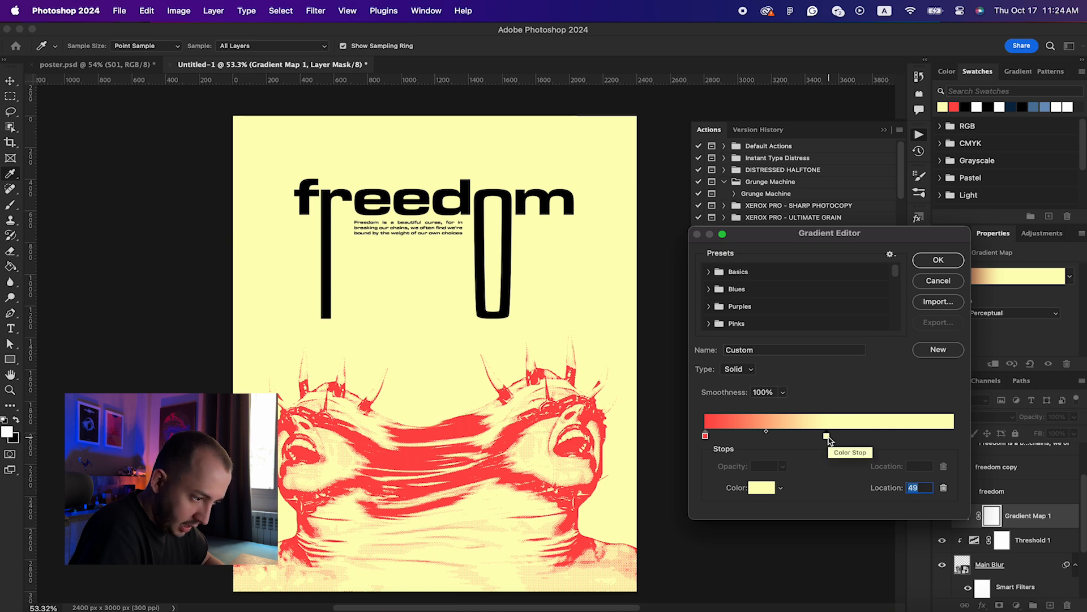
key("Return")
Step: Make the tribal shapes layer visible again
key("v")
scroll(996, 498, "up", 2)
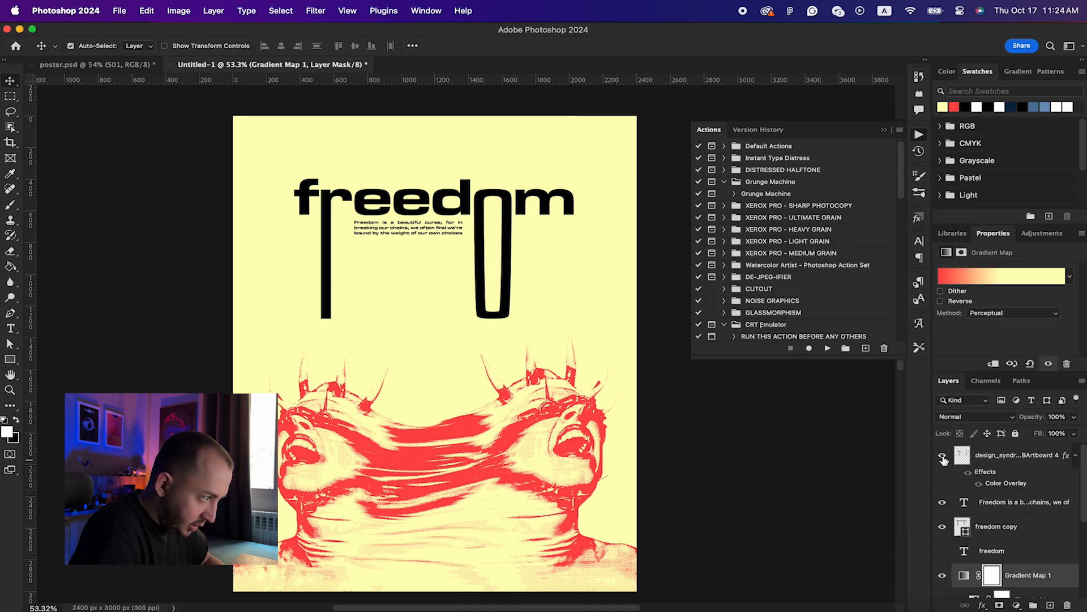
left_click(942, 455)
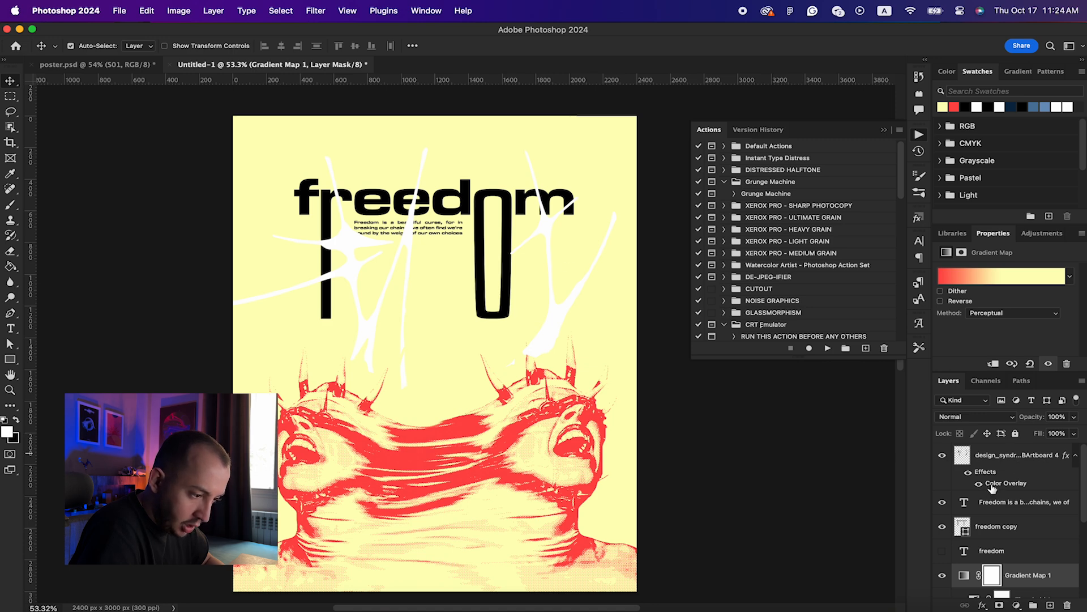
Step: Apply a Color Overlay style to the tribal shapes layer, keeping them white
double_click(1011, 468)
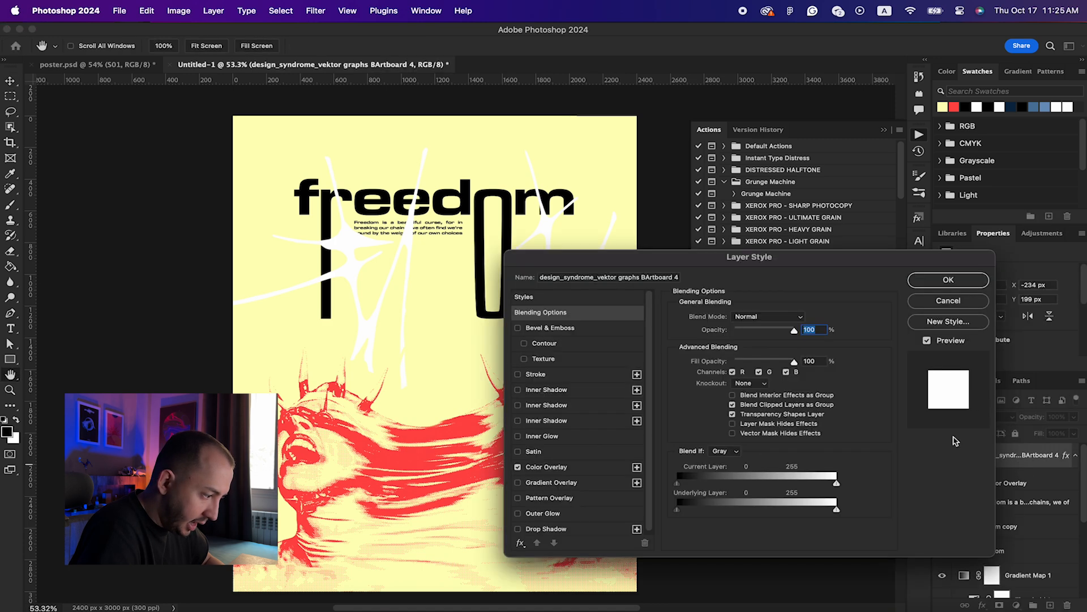
left_click(536, 467)
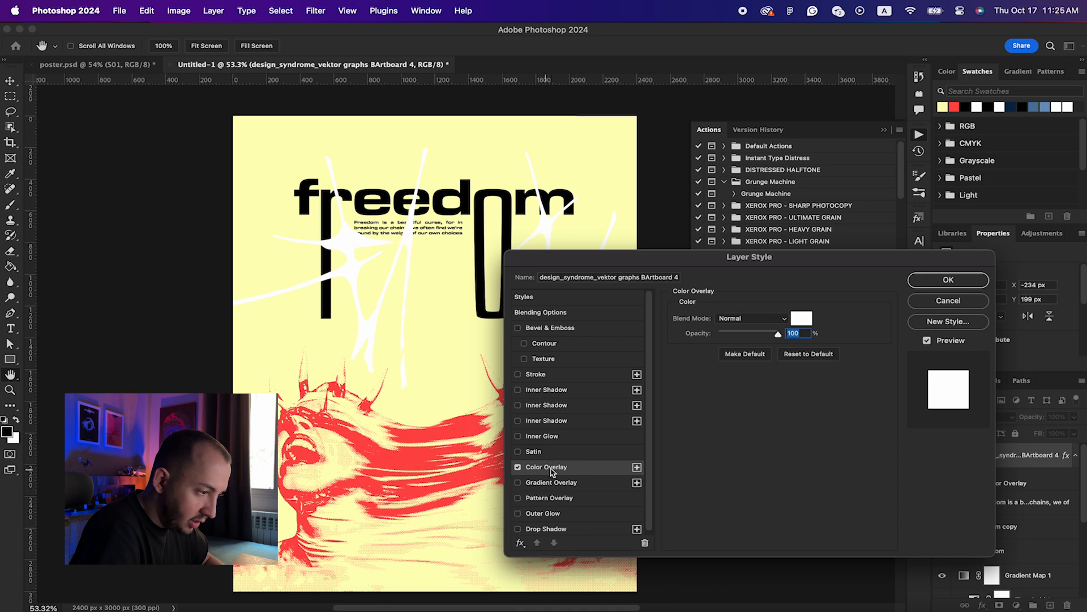
left_click(929, 280)
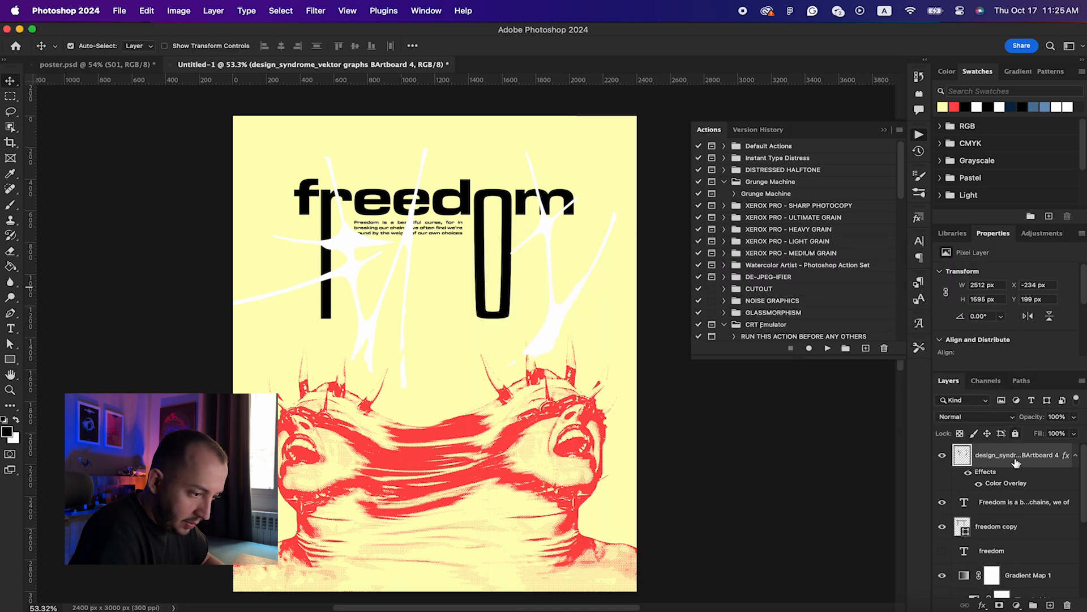
Step: Convert the tribal shapes layer to a smart object and play the Grunge Machine action
right_click(1016, 461)
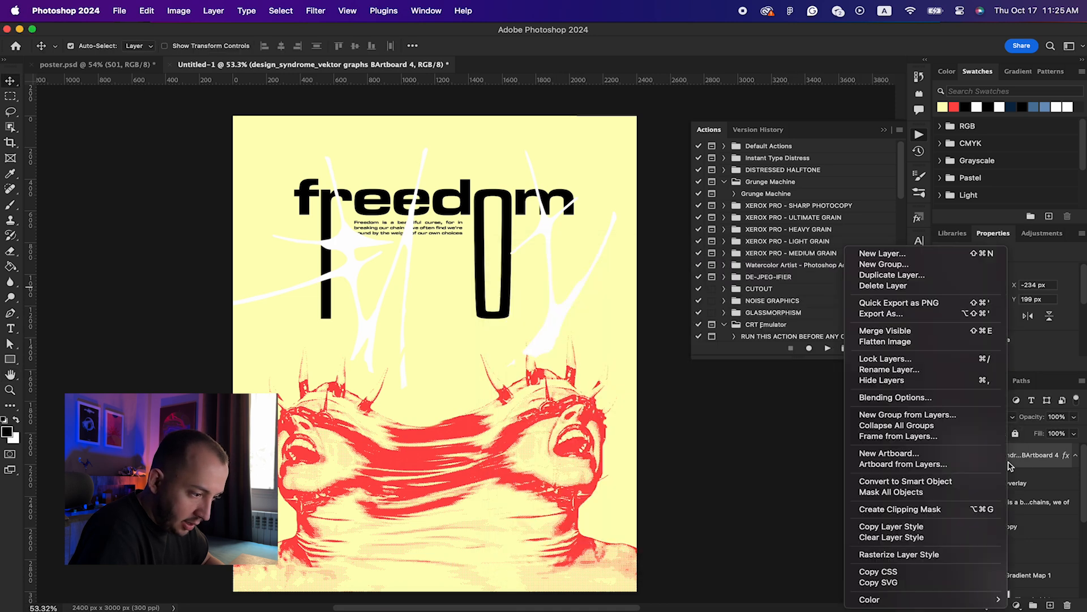
left_click(917, 481)
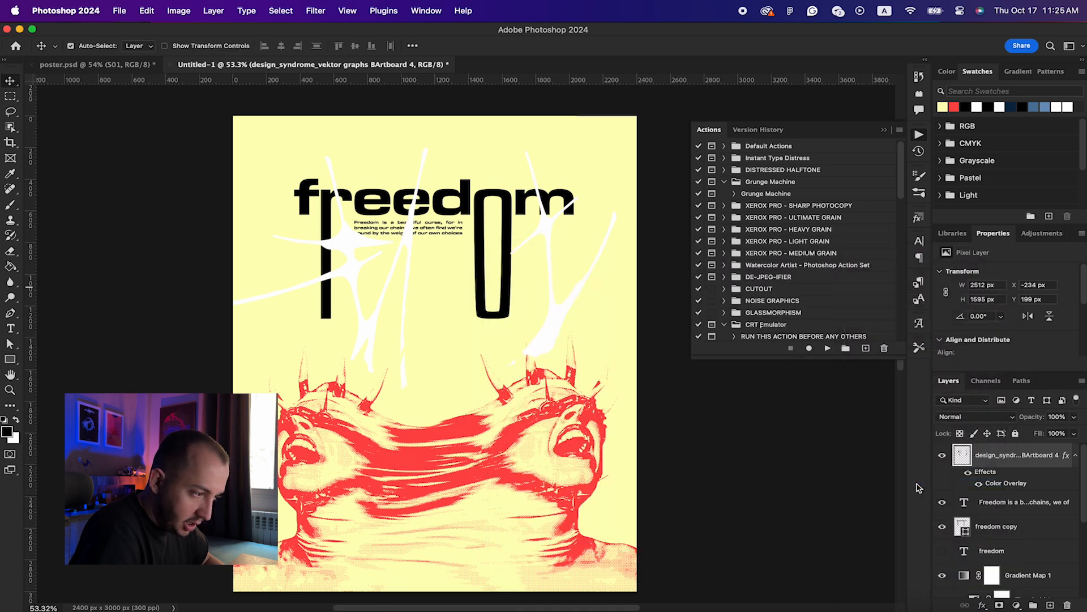
left_click(765, 195)
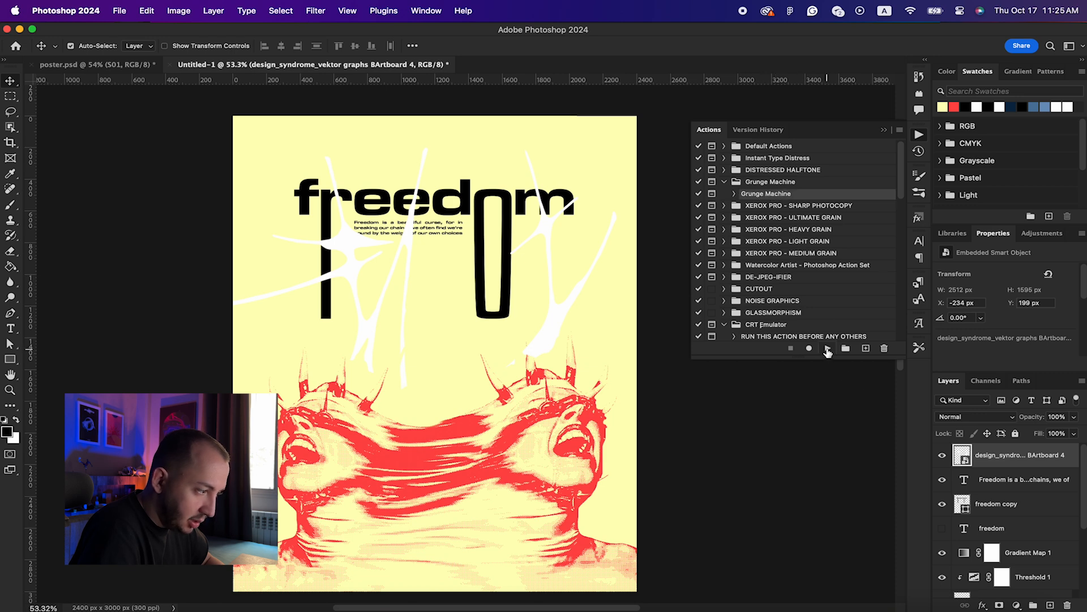
left_click(825, 348)
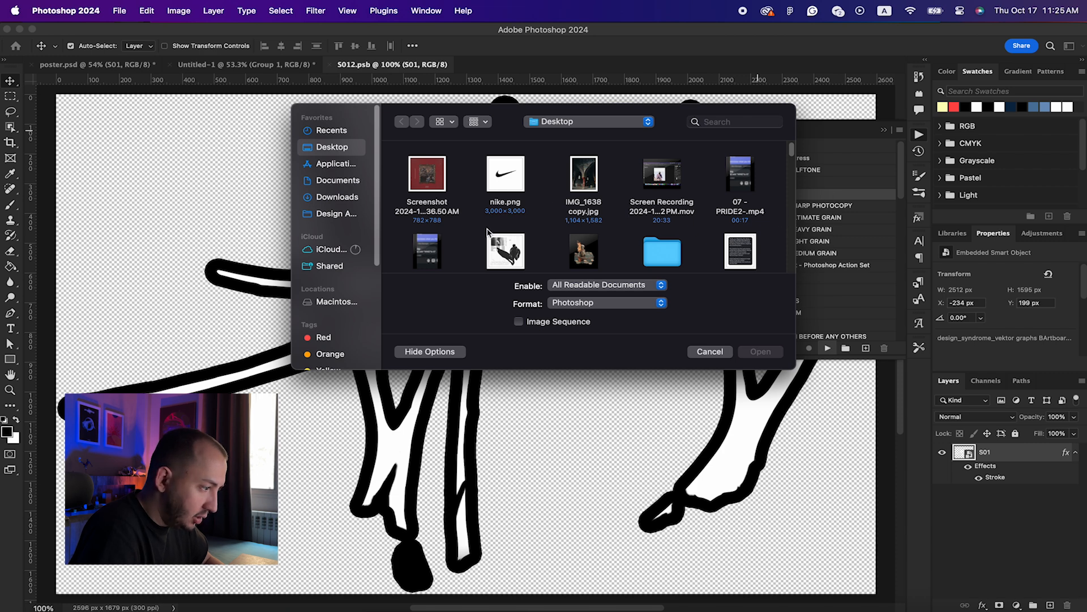
Step: Navigate the Open dialog to Design Assets > Text Effect > Grunge maps and review the textures
left_click(348, 220)
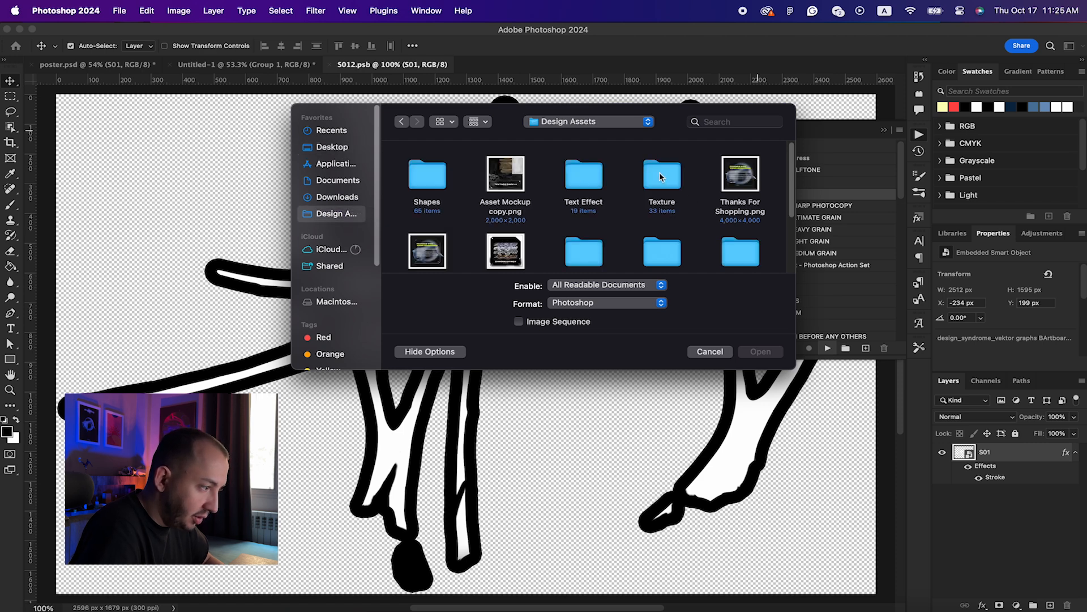
double_click(584, 175)
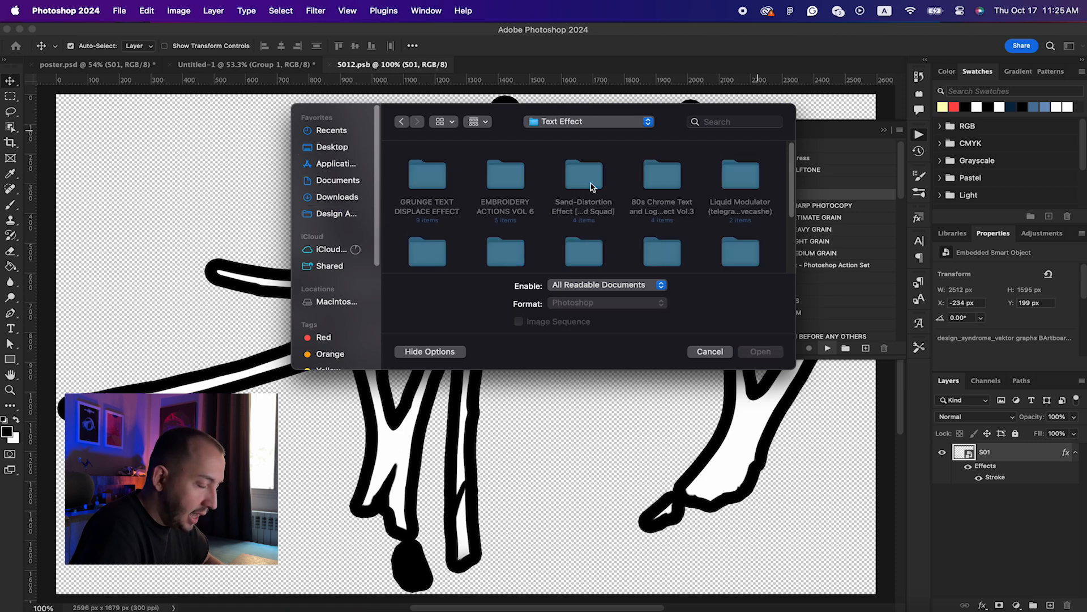
double_click(734, 245)
scroll(551, 210, "down", 2)
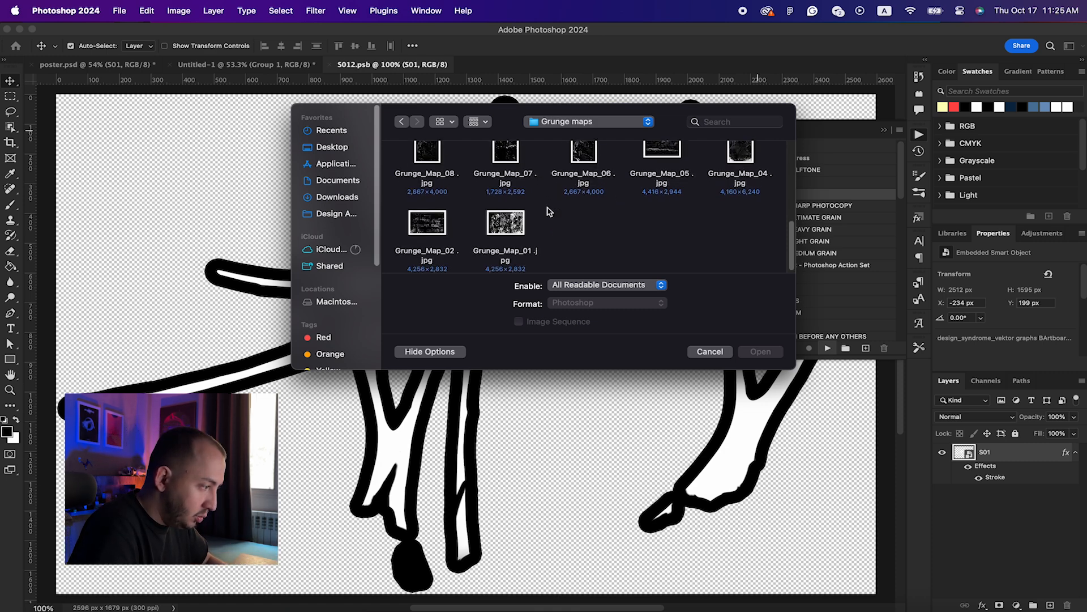
scroll(503, 222, "up", 2)
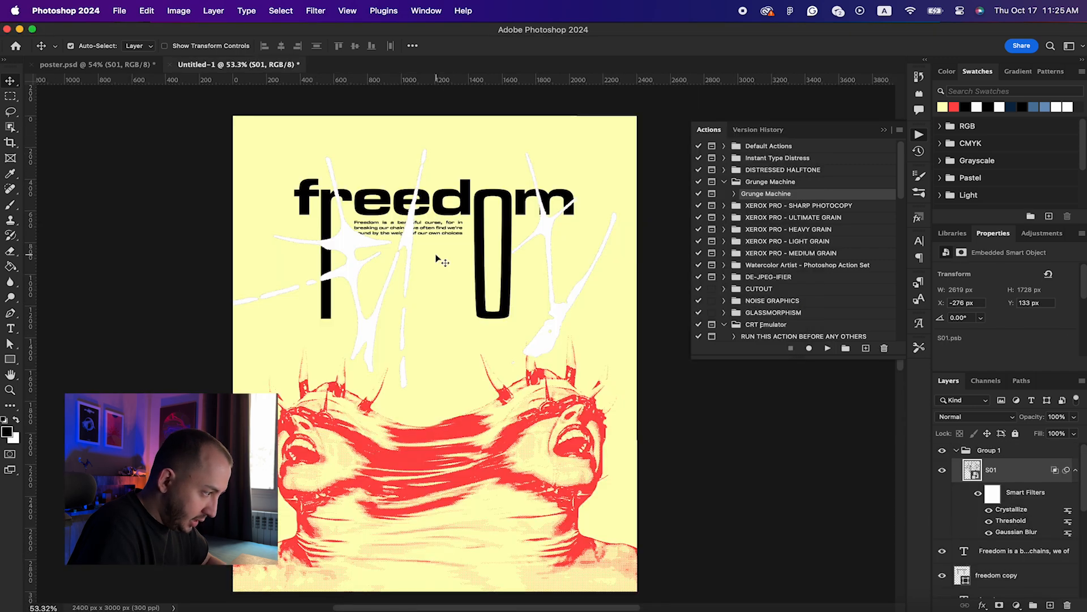
Step: Give Group 1 a black Color Overlay layer style
scroll(436, 259, "up", 5)
scroll(437, 259, "left", 5)
scroll(437, 259, "up", 3)
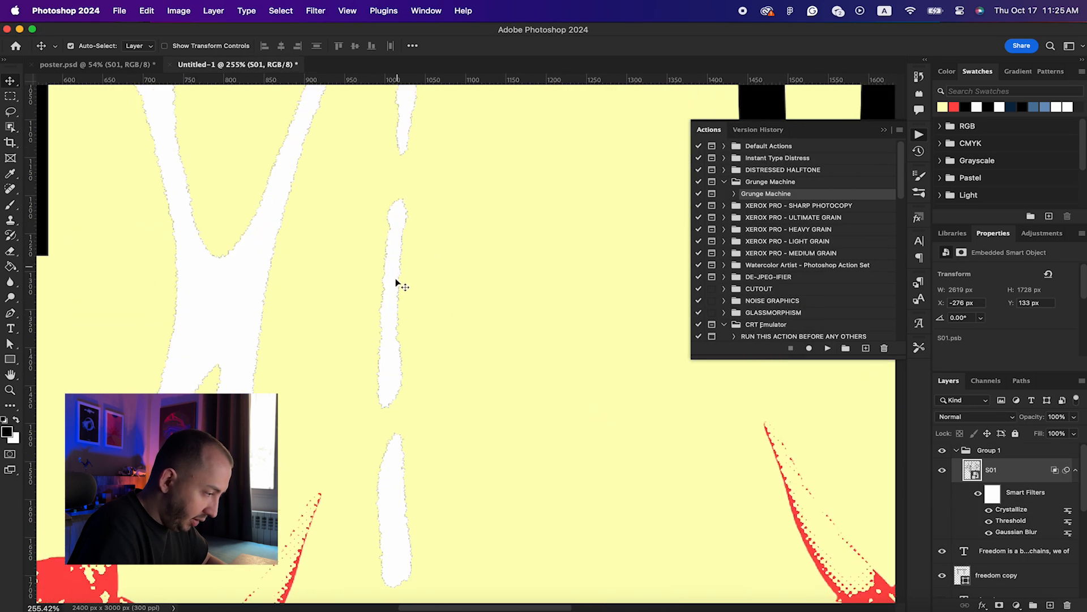
scroll(579, 304, "down", 5)
scroll(577, 304, "down", 4)
scroll(577, 304, "up", 5)
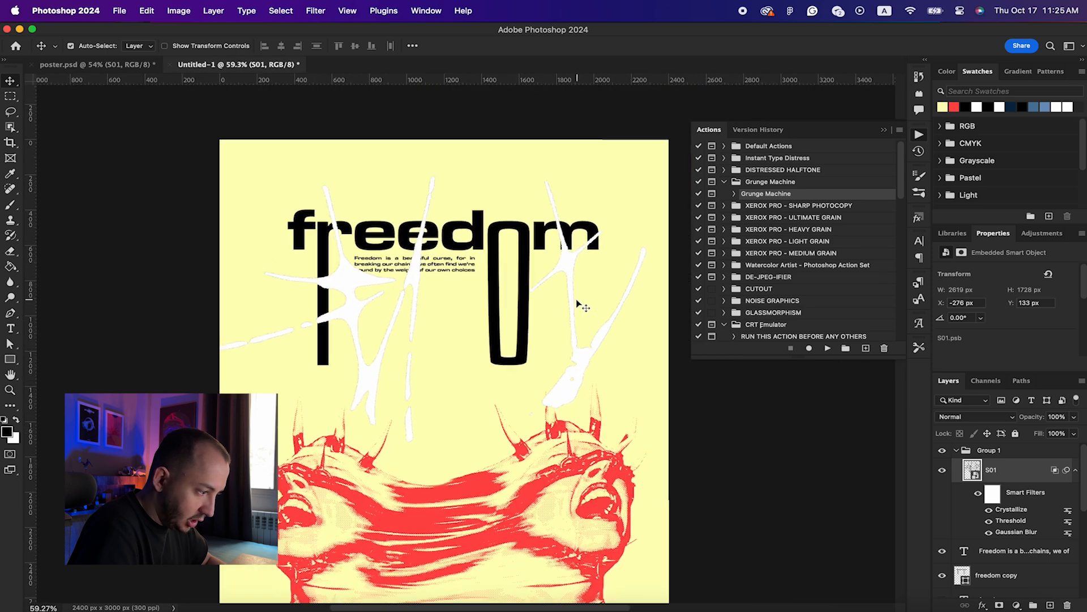
double_click(1025, 454)
left_click(538, 467)
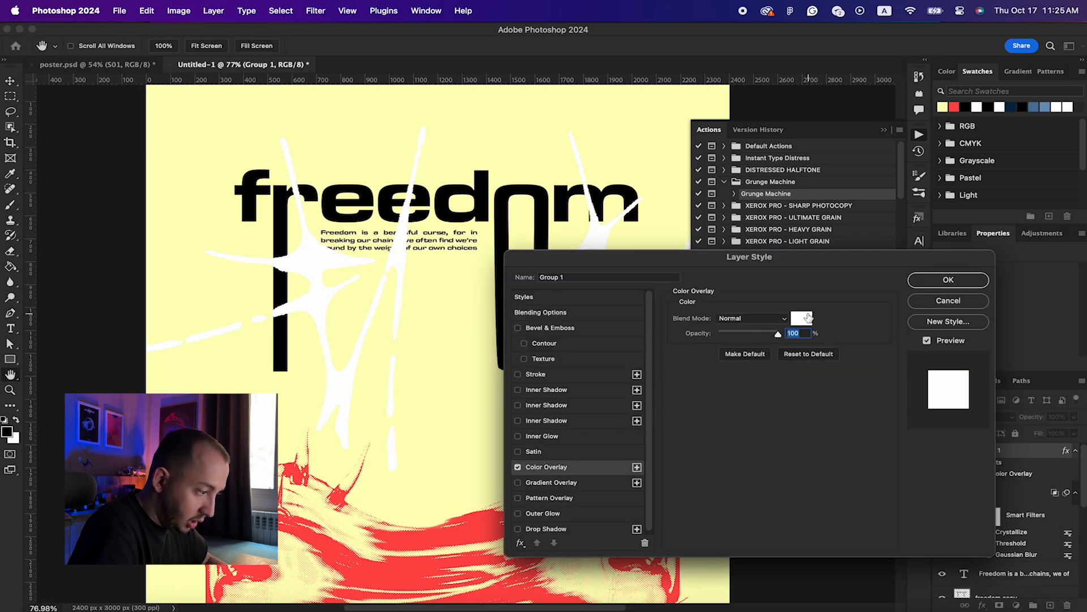
left_click(809, 317)
left_click_drag(703, 323, 553, 443)
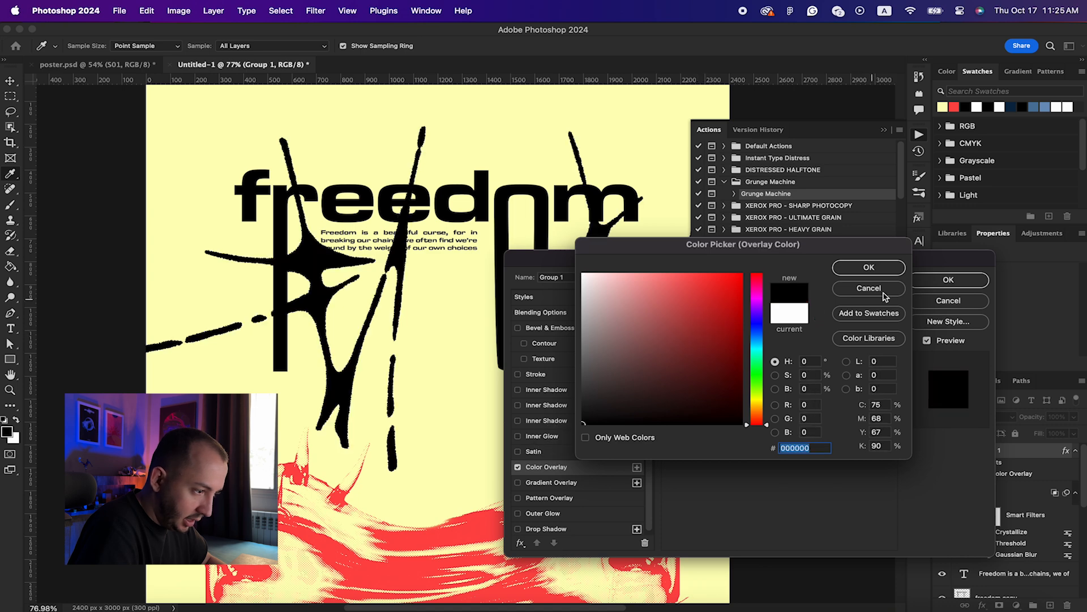
left_click(869, 266)
left_click(949, 280)
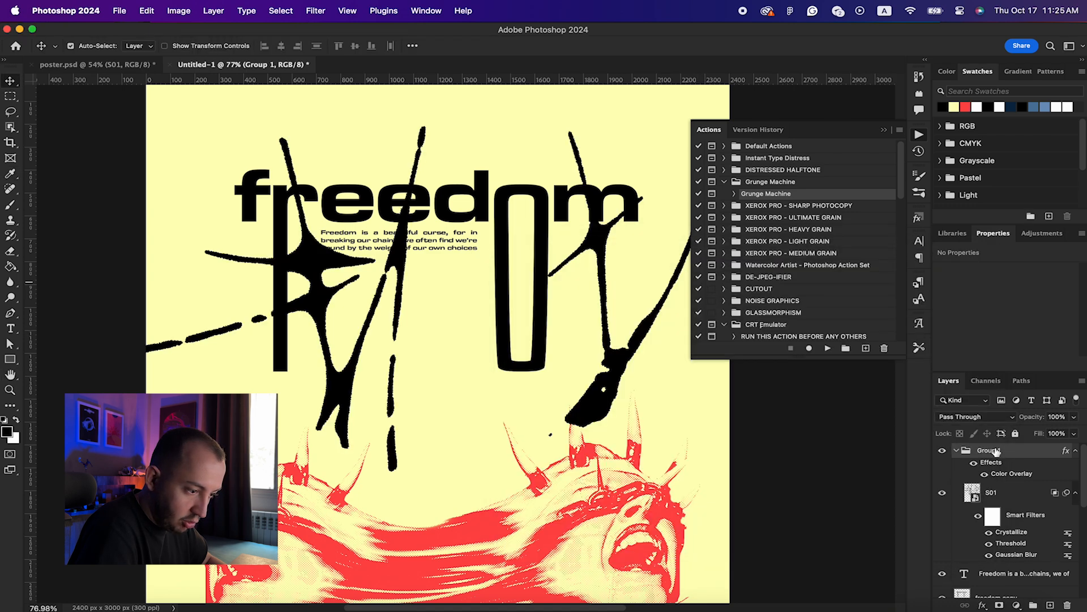
Step: Change Group 1's overlay colour to near-black #111111
double_click(1013, 473)
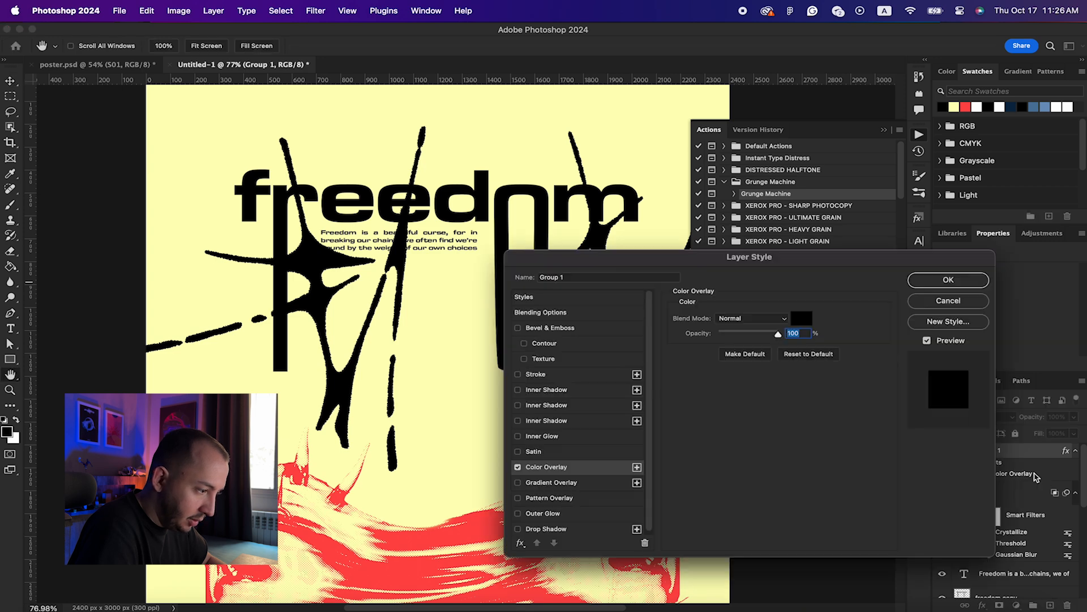
left_click(802, 317)
left_click_drag(679, 369, 583, 411)
left_click(841, 267)
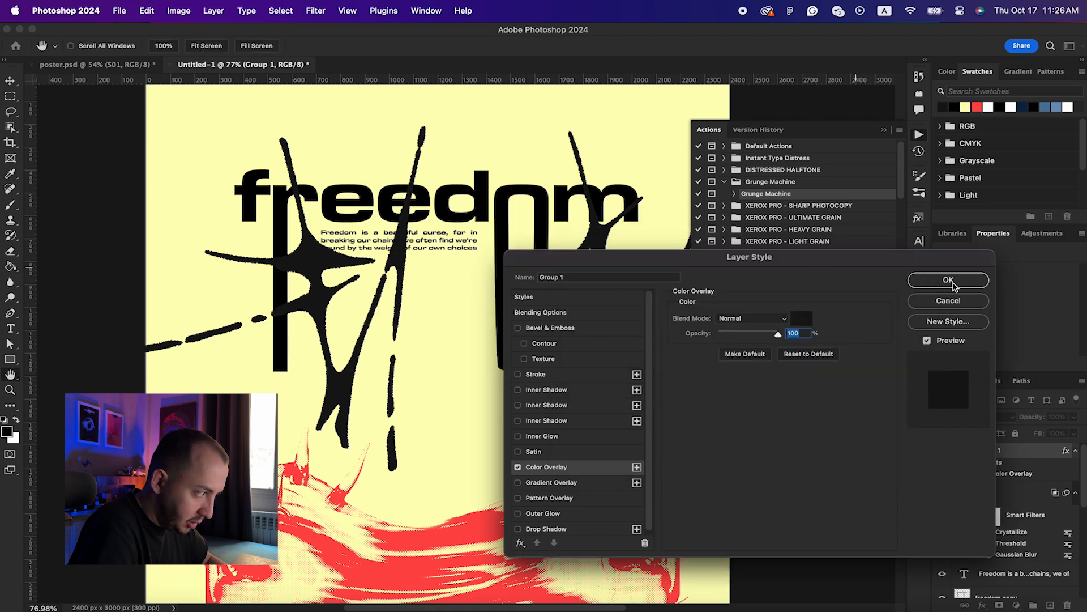
left_click(950, 283)
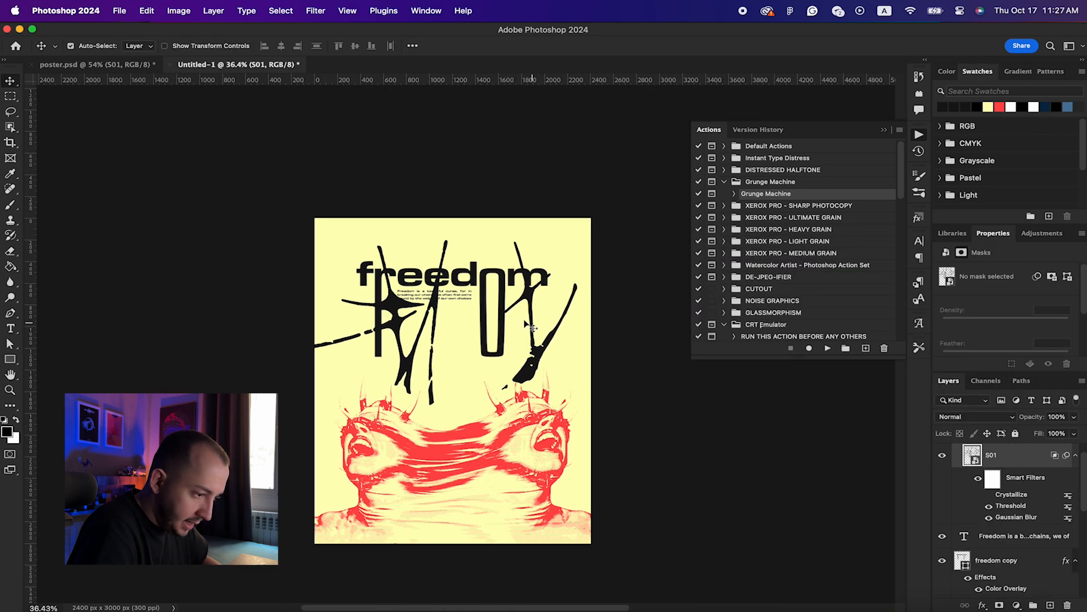
Step: Rename Group 1 to 'Tribal Shapes'
scroll(525, 323, "up", 5)
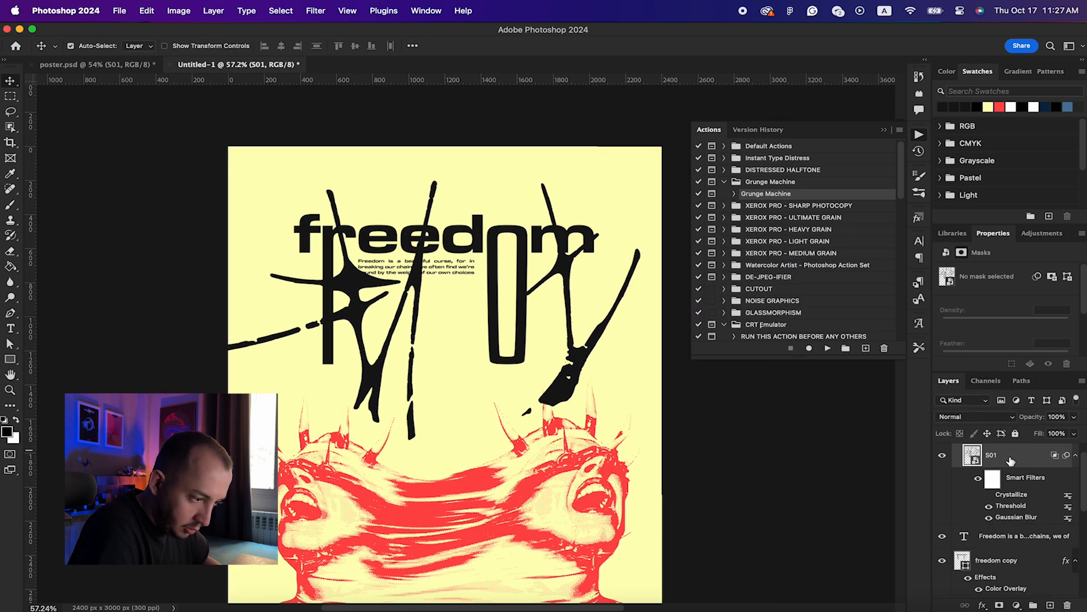
scroll(1011, 460, "up", 2)
left_click(957, 451)
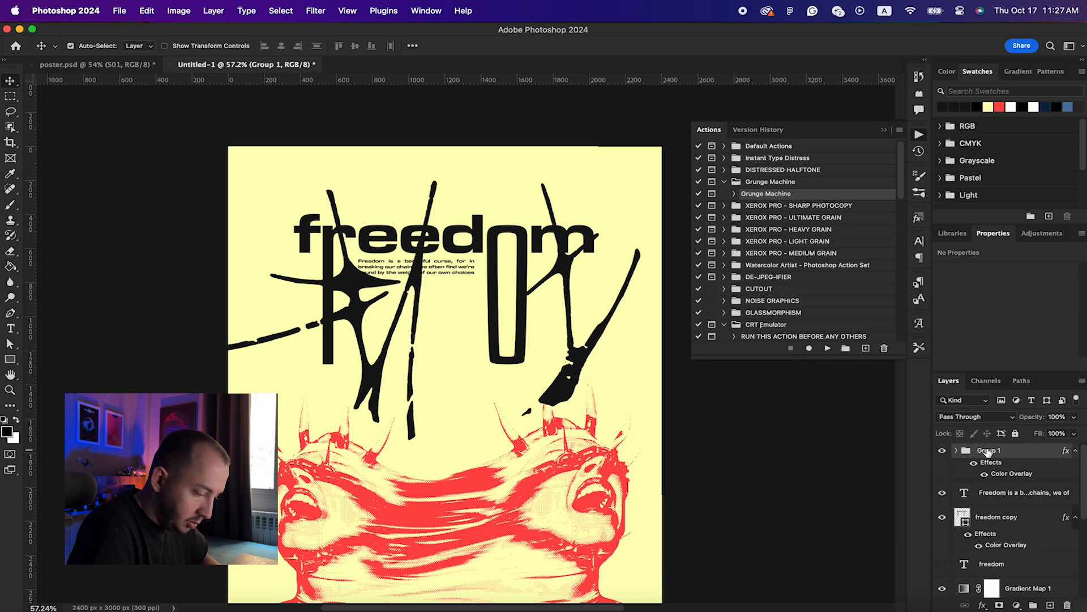
double_click(988, 450)
type("Tribal")
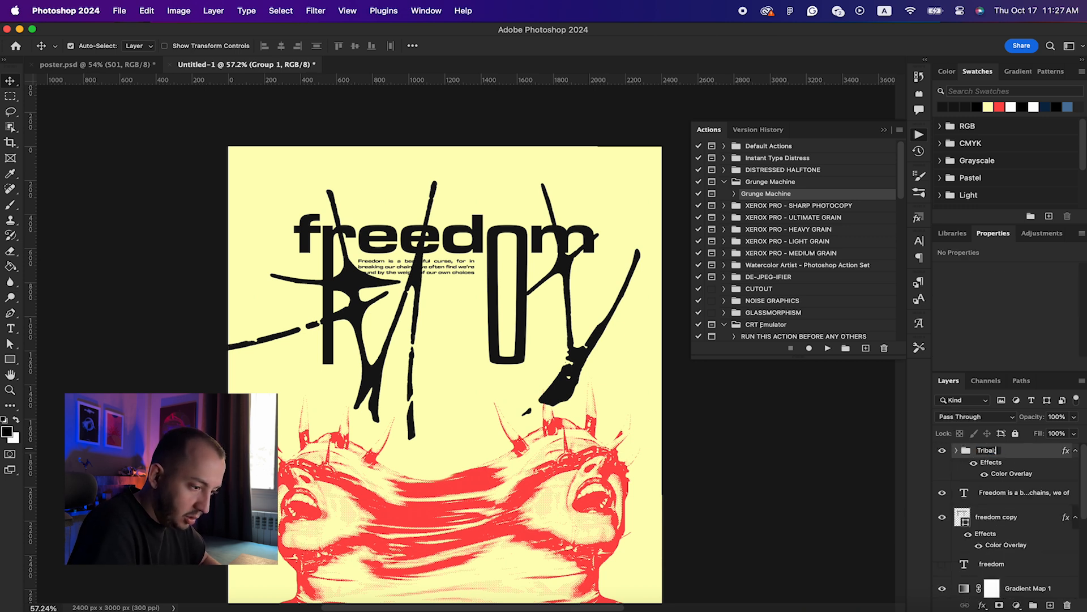
type(" Shapes")
key("Return")
Step: Undo and redo the layer edits, then load the Main Blur figures artwork as a selection
left_click_drag(1036, 451, 1006, 501)
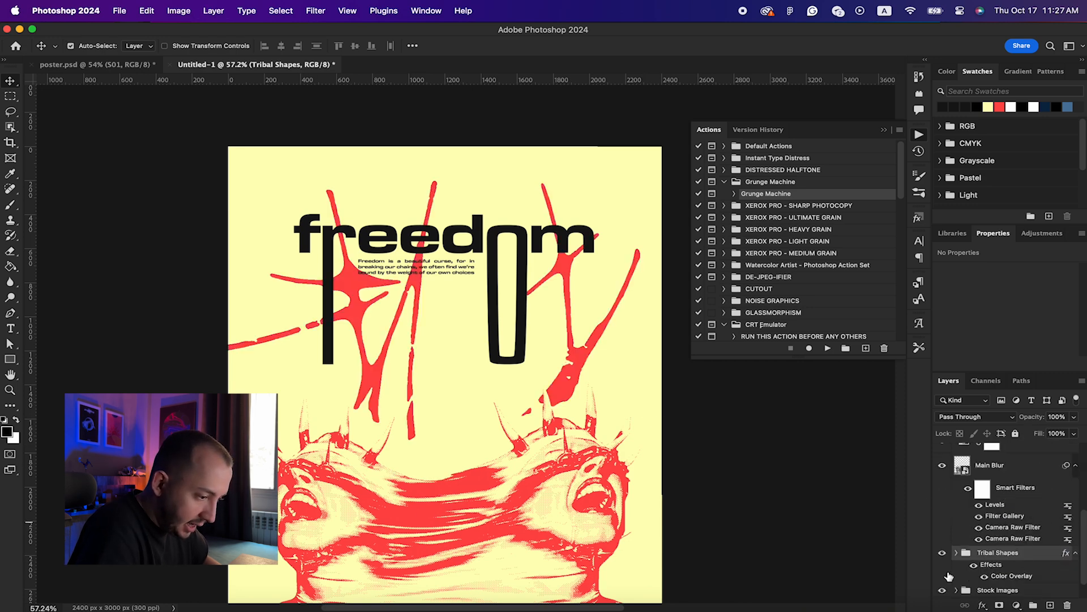
scroll(1026, 485, "up", 2)
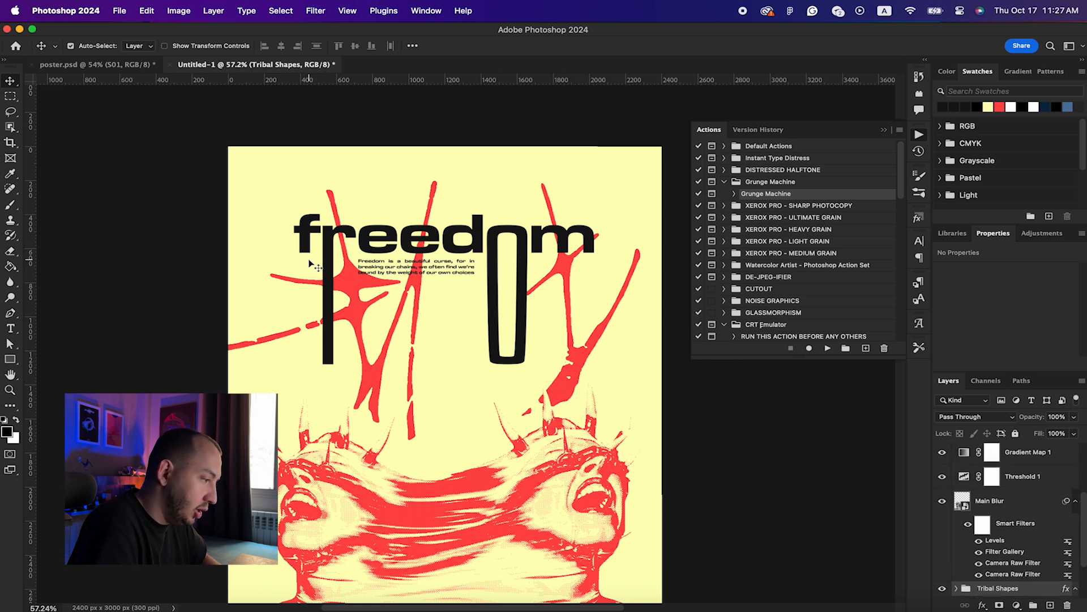
key("super+z")
key("super+z")
key("super+z")
key("super+z")
key("super+z")
key("super+z")
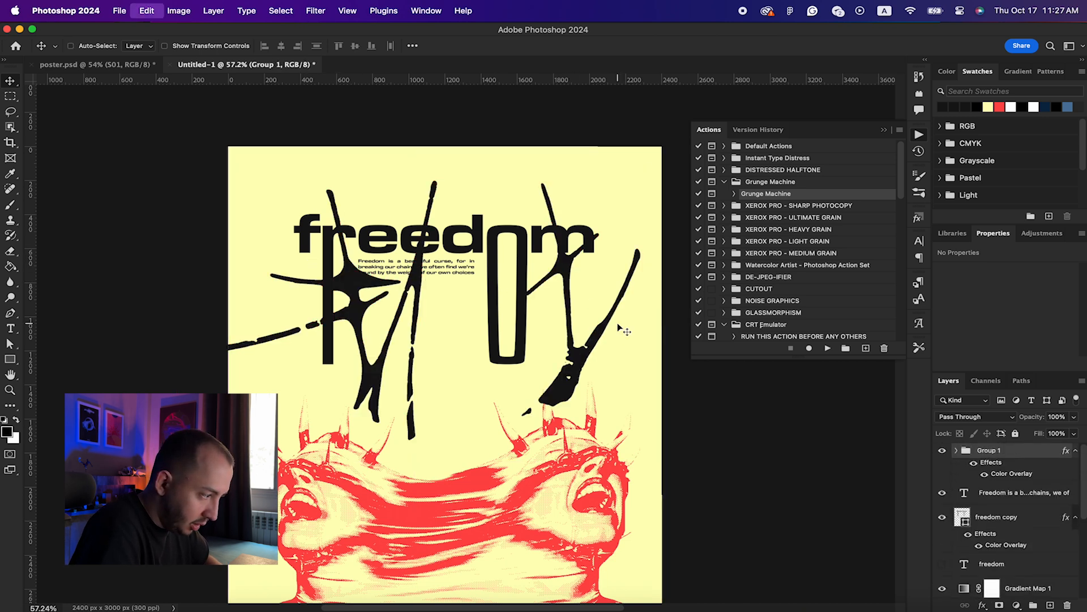
key("super+shift+z")
key("super+shift+z")
key("super+shift+z")
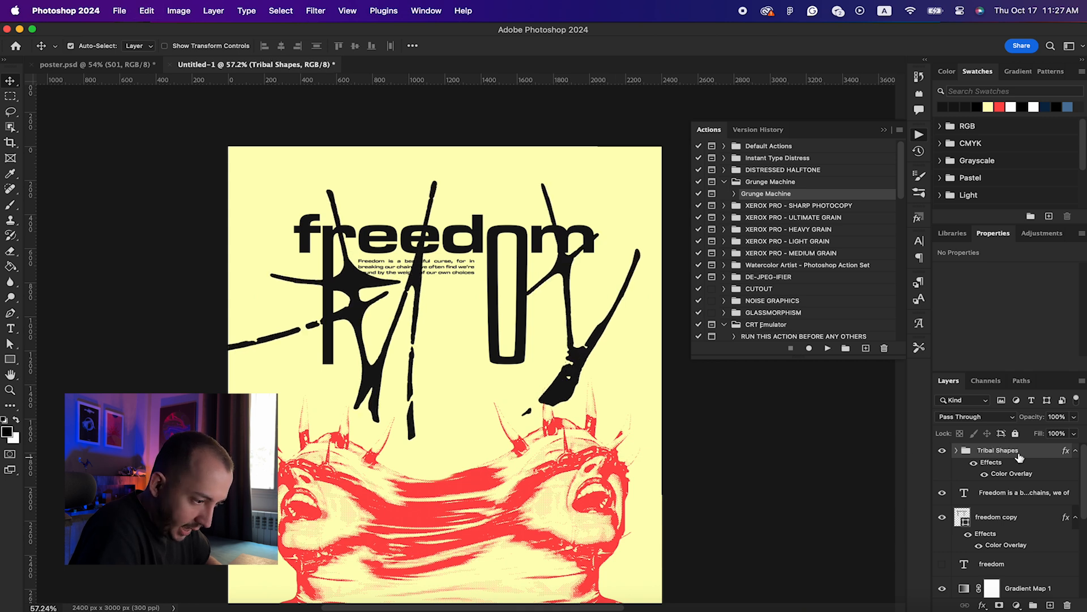
scroll(1007, 487, "down", 8)
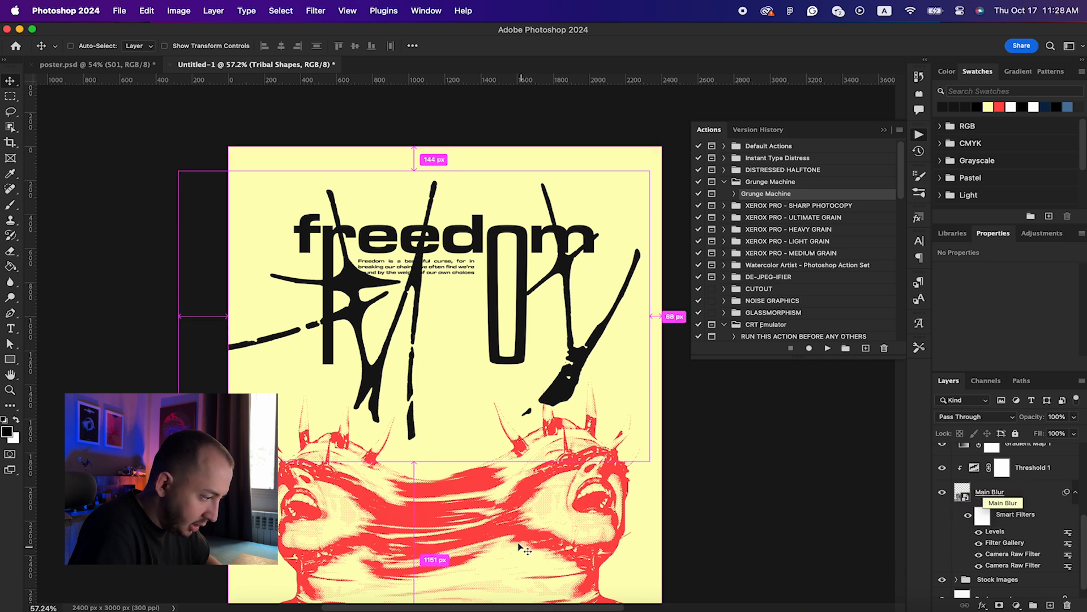
left_click(962, 491, "super")
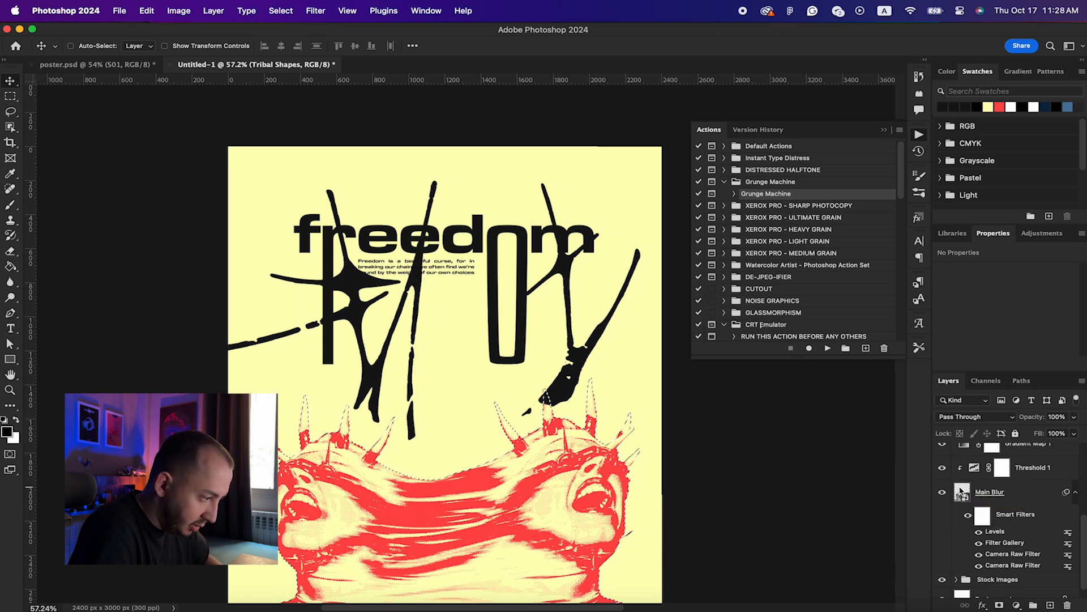
scroll(1002, 589, "up", 5)
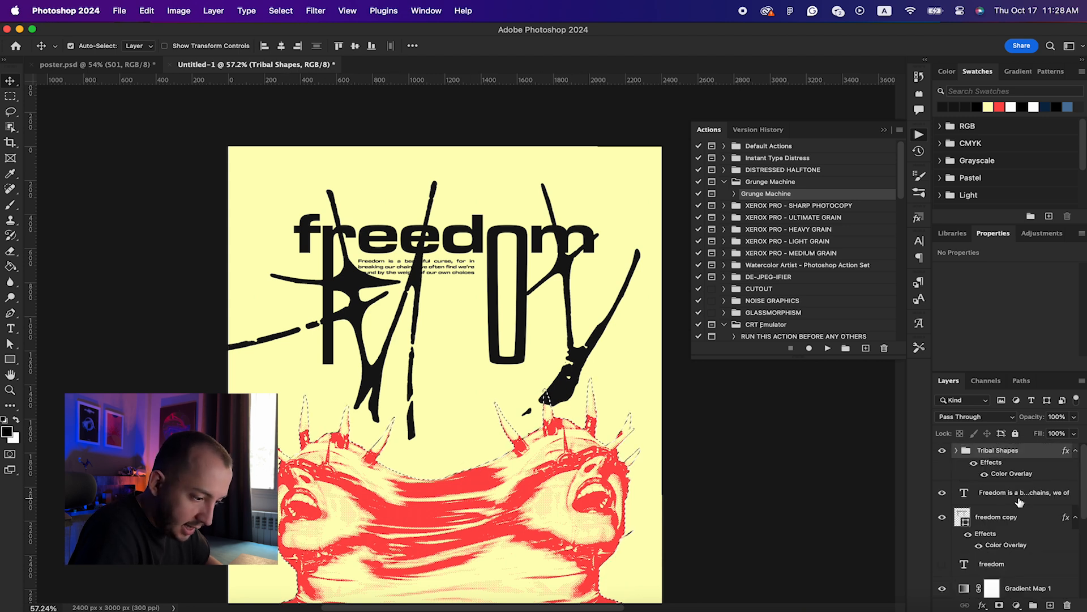
Step: Add an inverted layer mask to Tribal Shapes so the shapes are hidden over the red figures
left_click(1000, 605)
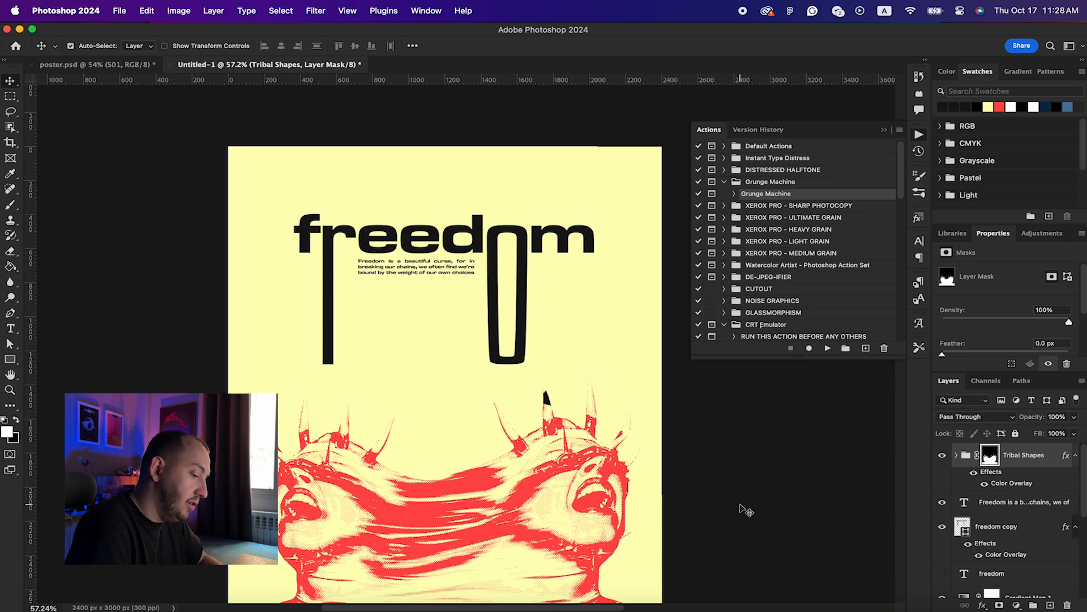
key("super+i")
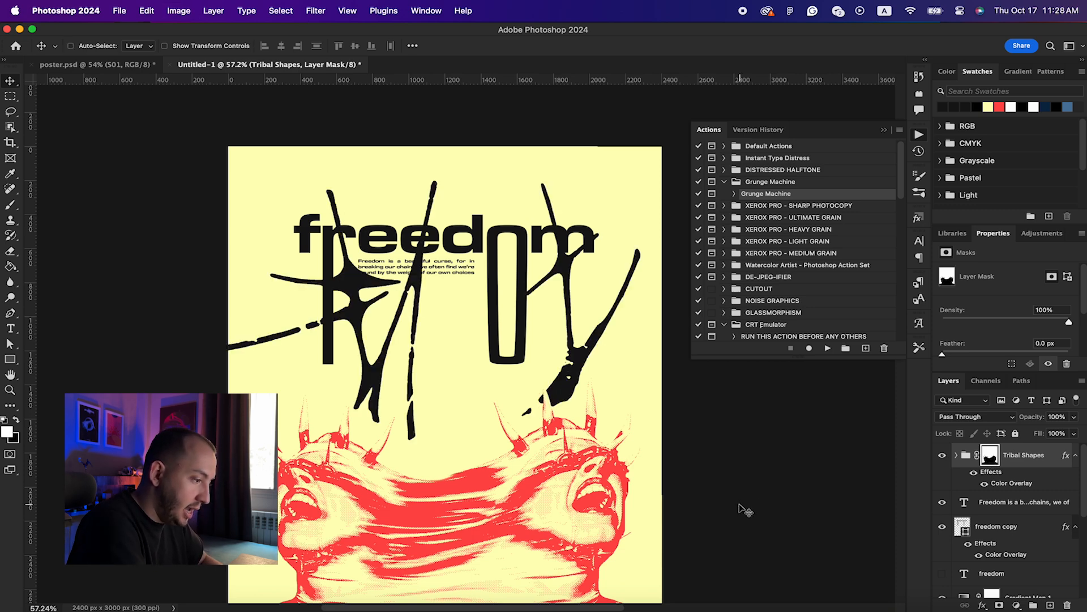
scroll(570, 360, "up", 5)
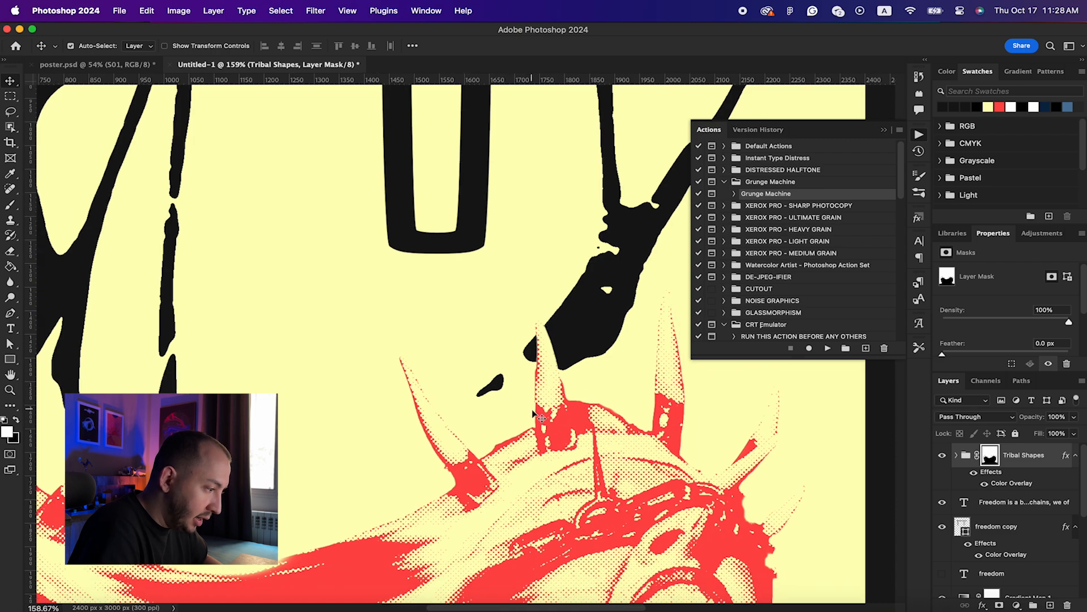
scroll(532, 413, "down", 5)
scroll(533, 414, "left", 2)
scroll(532, 414, "up", 2)
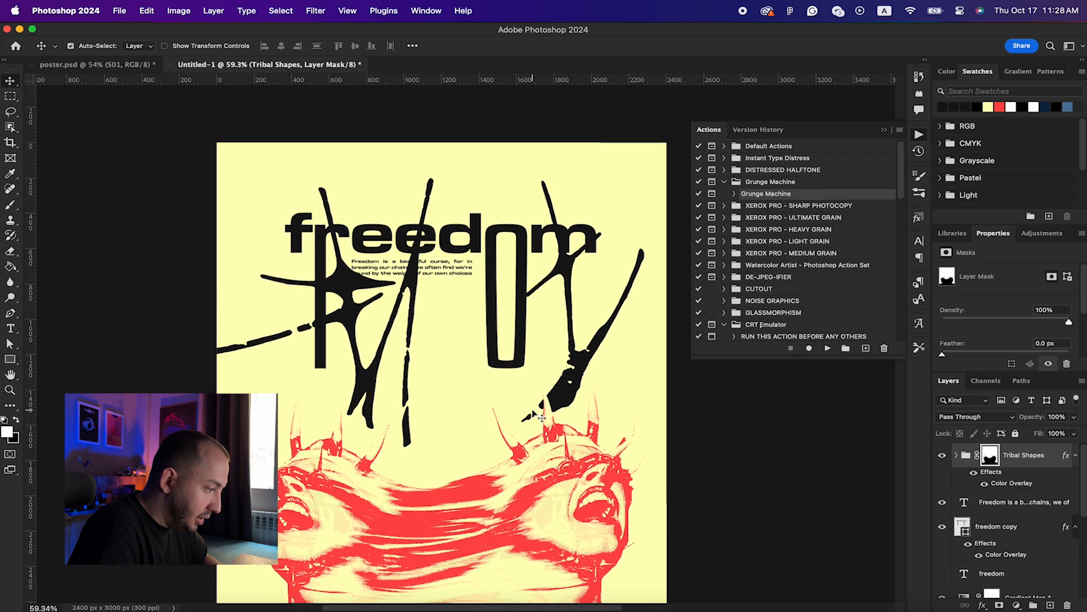
scroll(459, 418, "up", 5)
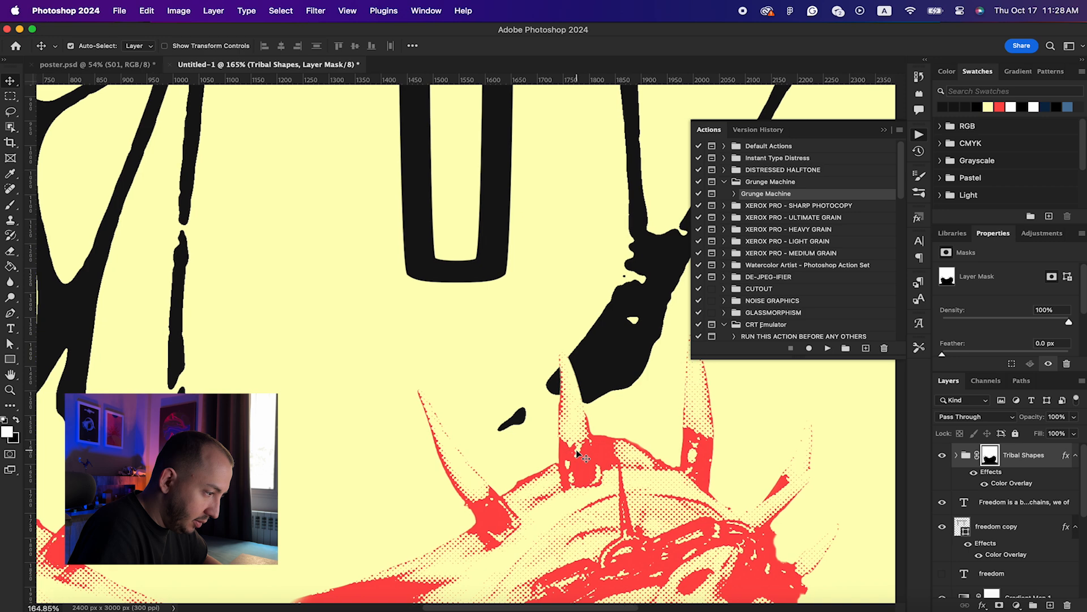
scroll(608, 339, "down", 3)
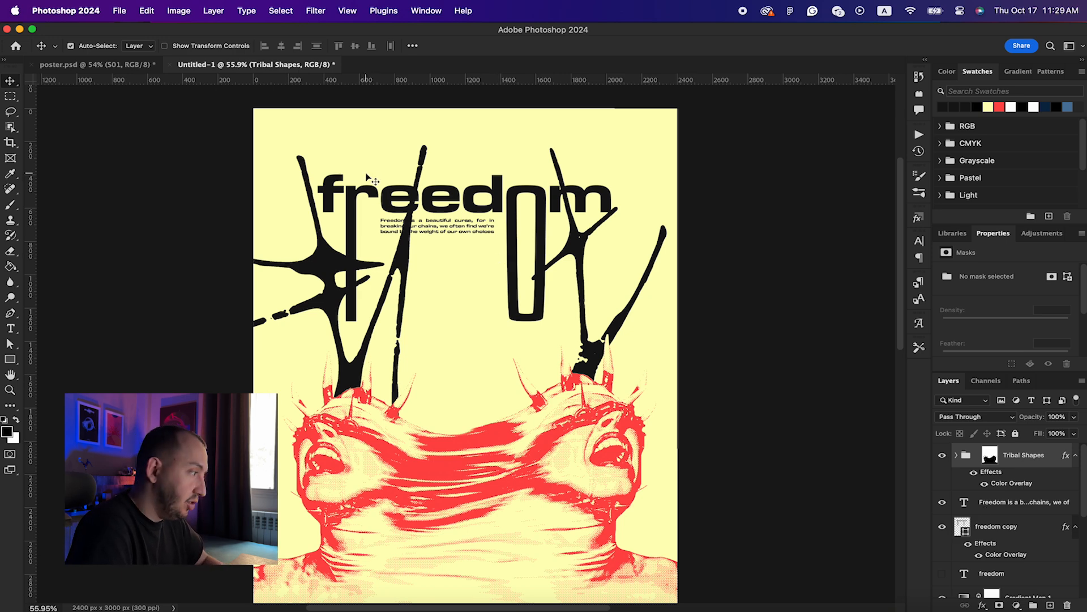
Step: Glance at poster.psd, then stamp all visible layers of Untitled-1 into a new layer
left_click(92, 66)
left_click(245, 65)
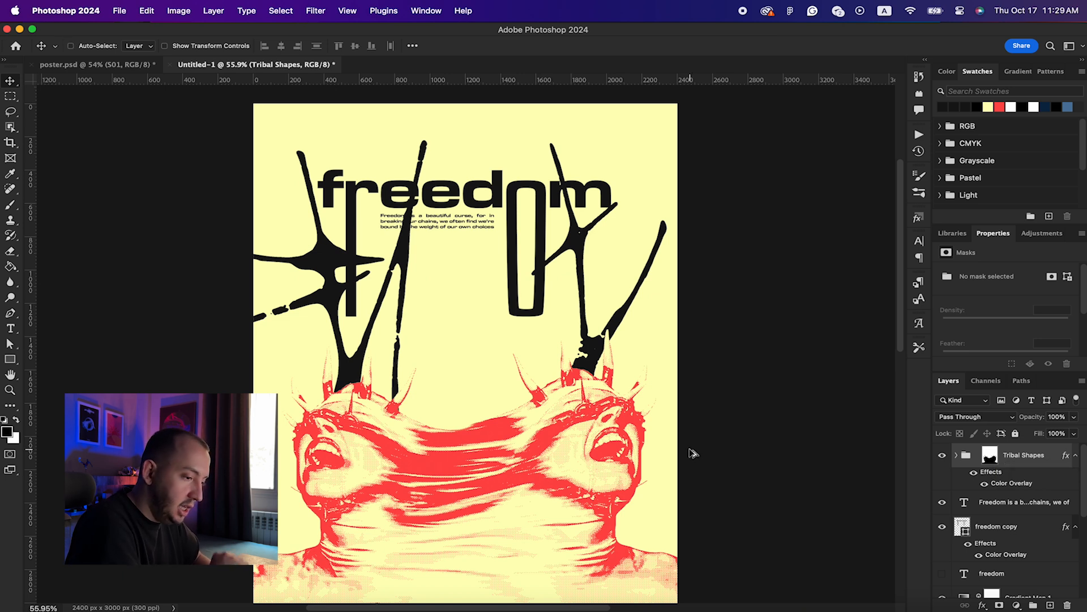
key("super+alt+shift+e")
Step: Add about 26% uniform monochromatic noise to the merged layer, then bring Finder forward
left_click(315, 10)
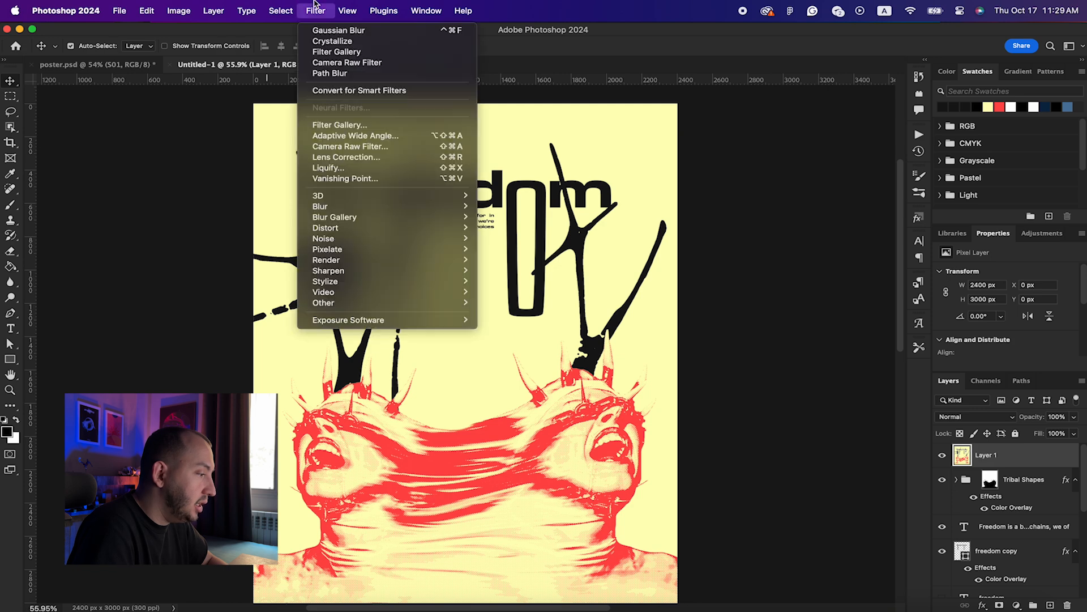
mouse_move(352, 240)
left_click(512, 239)
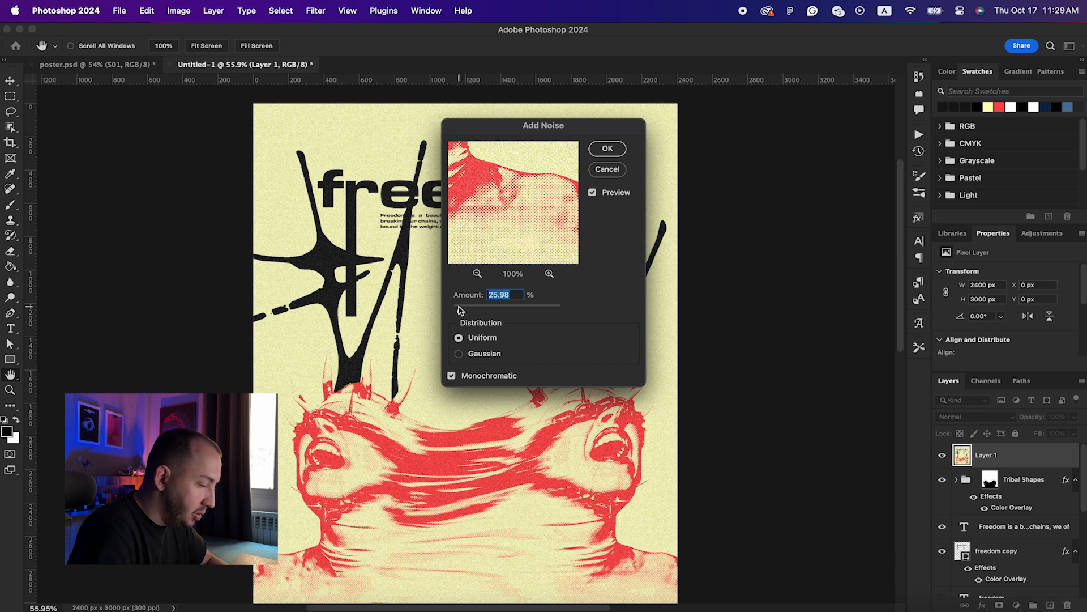
key("Return")
scroll(458, 310, "down", 1)
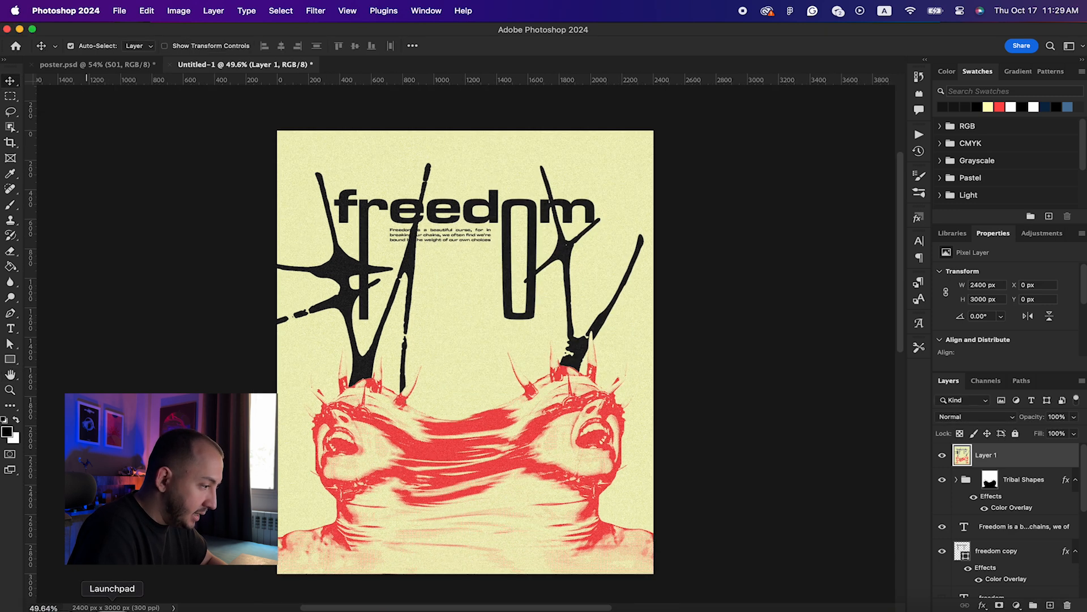
left_click(61, 609)
Step: In Finder, go from the Desktop into TEXTURE PACK #1 and its PNG textures folder
left_click(163, 217)
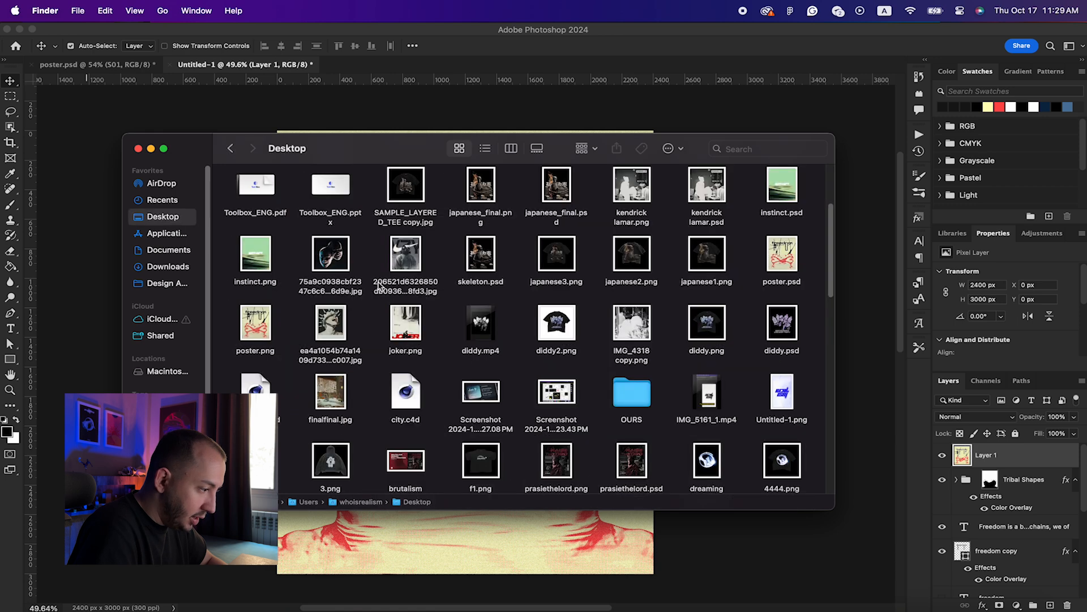
scroll(376, 283, "down", 5)
double_click(257, 374)
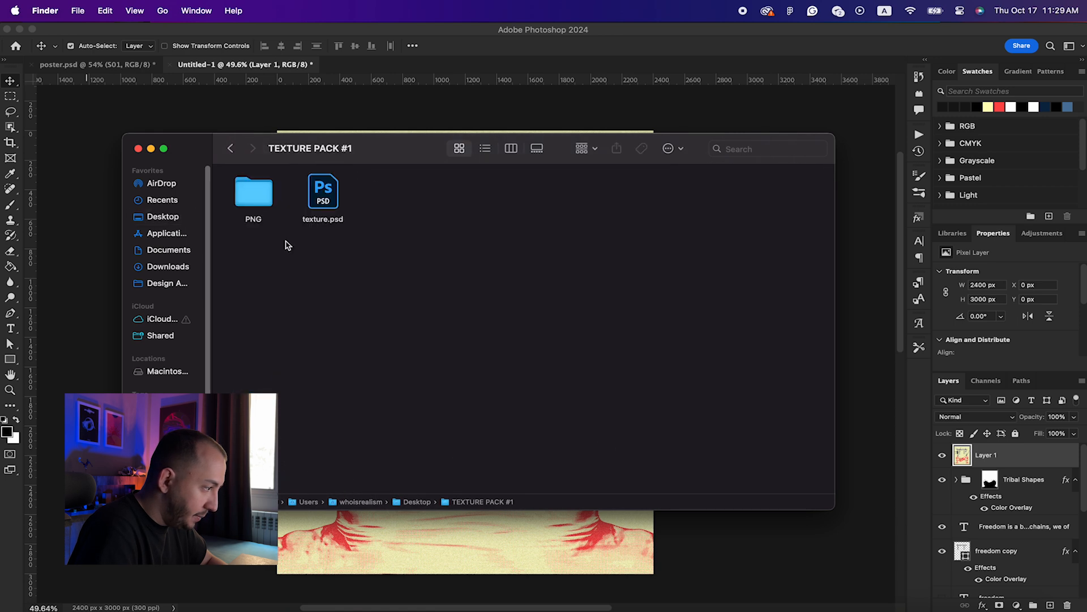
double_click(252, 194)
left_click(231, 149)
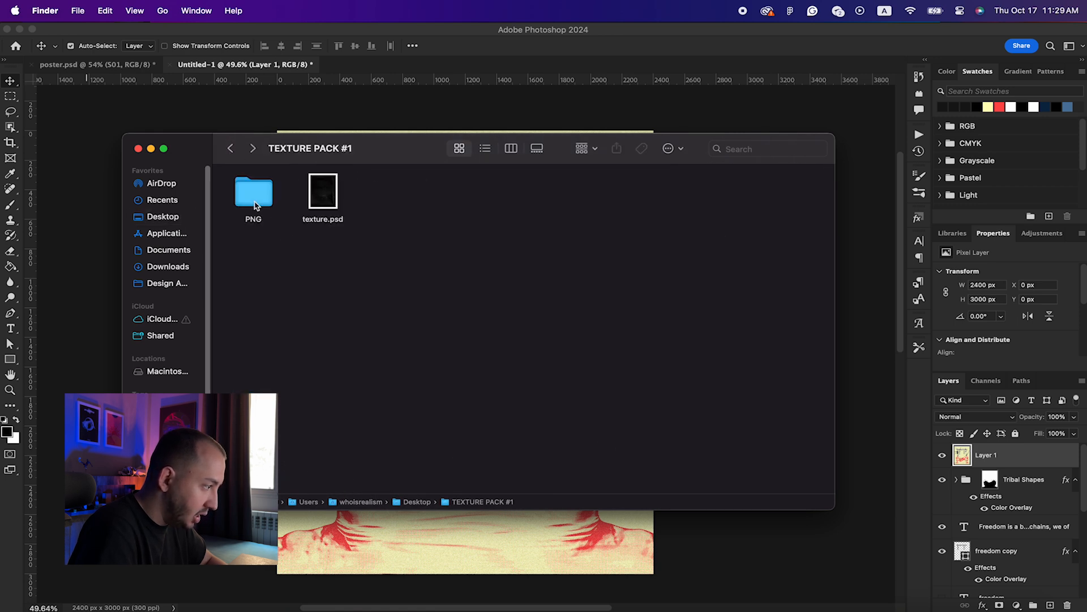
left_click(232, 151)
left_click(252, 148)
left_click(252, 148)
Step: Quick Look through the PNG textures, from Texture 1 through Texture 9
left_click(256, 198)
key("space")
key("Right")
key("Right")
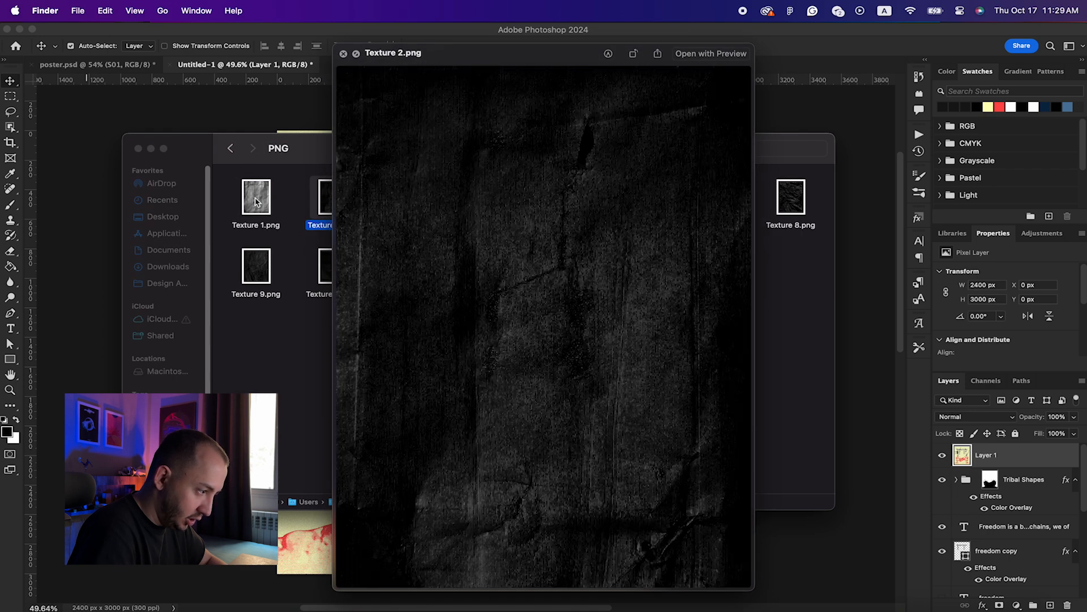
key("Right")
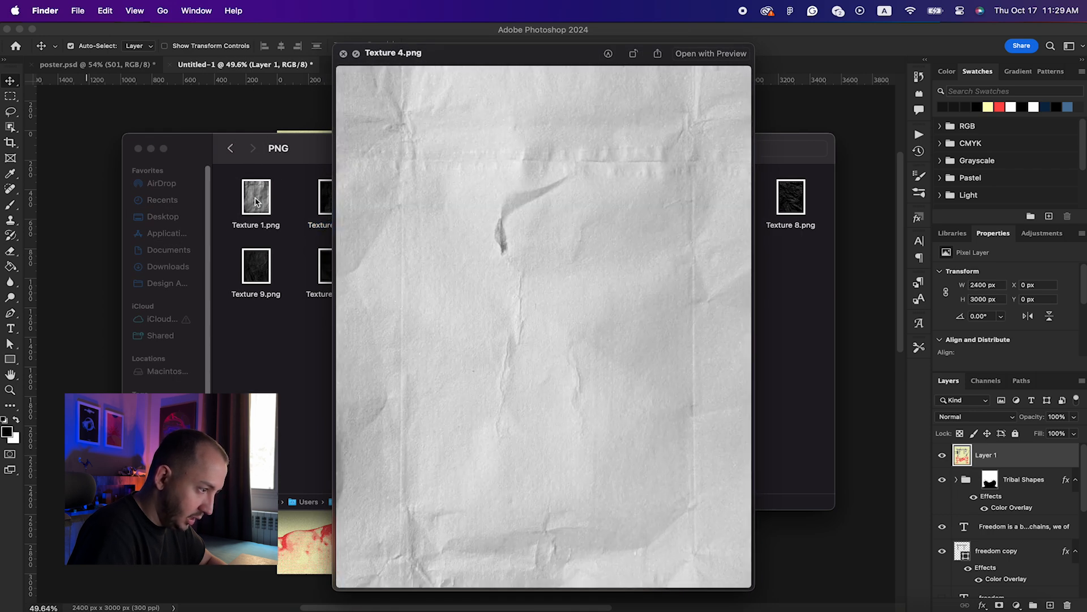
key("Right")
key("Right")
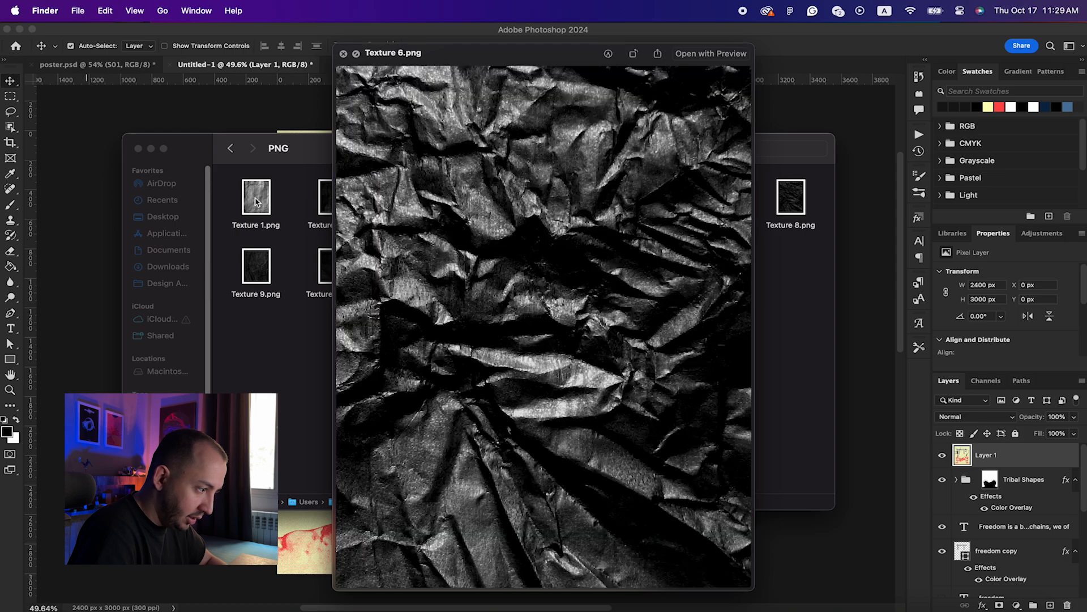
key("Right")
key("Right")
key("space")
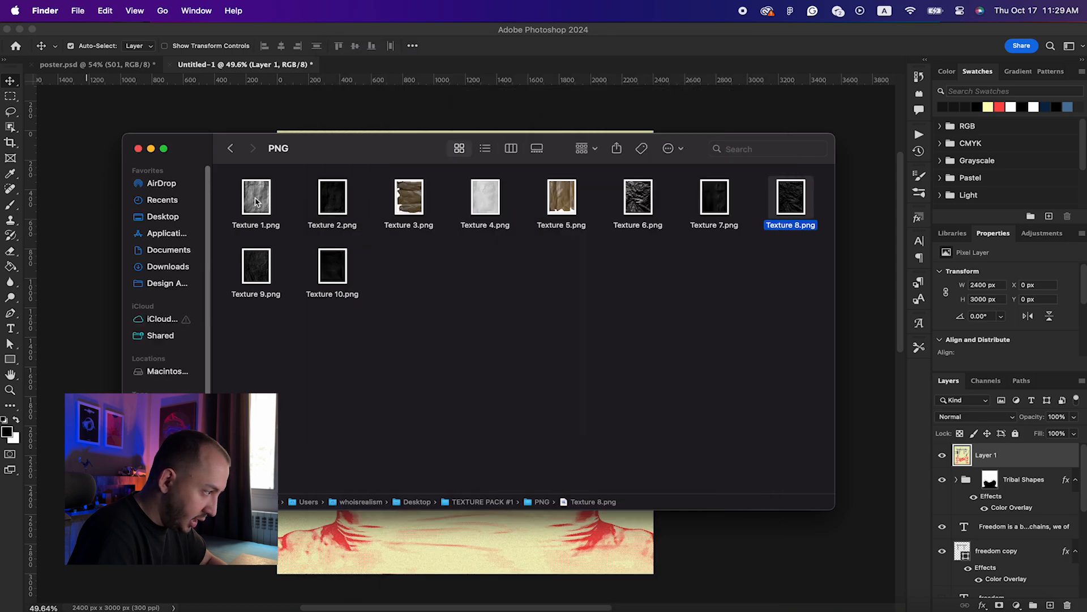
left_click(261, 268)
key("space")
Step: Place Texture 7.png on the poster, scaled up to cover the canvas
left_click_drag(718, 201, 522, 536)
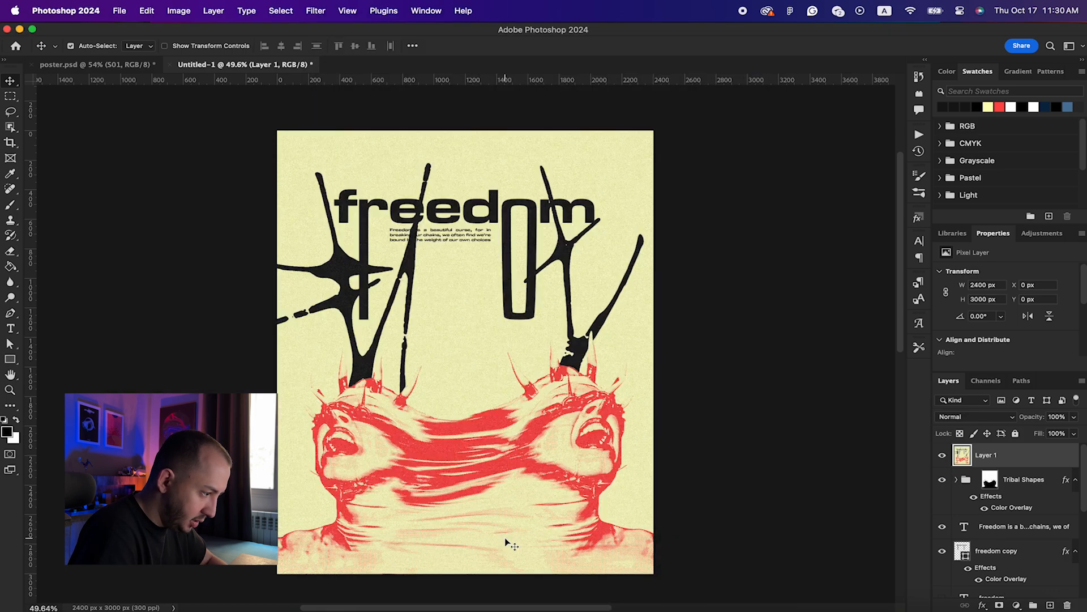
left_click_drag(646, 352, 667, 357)
key("Return")
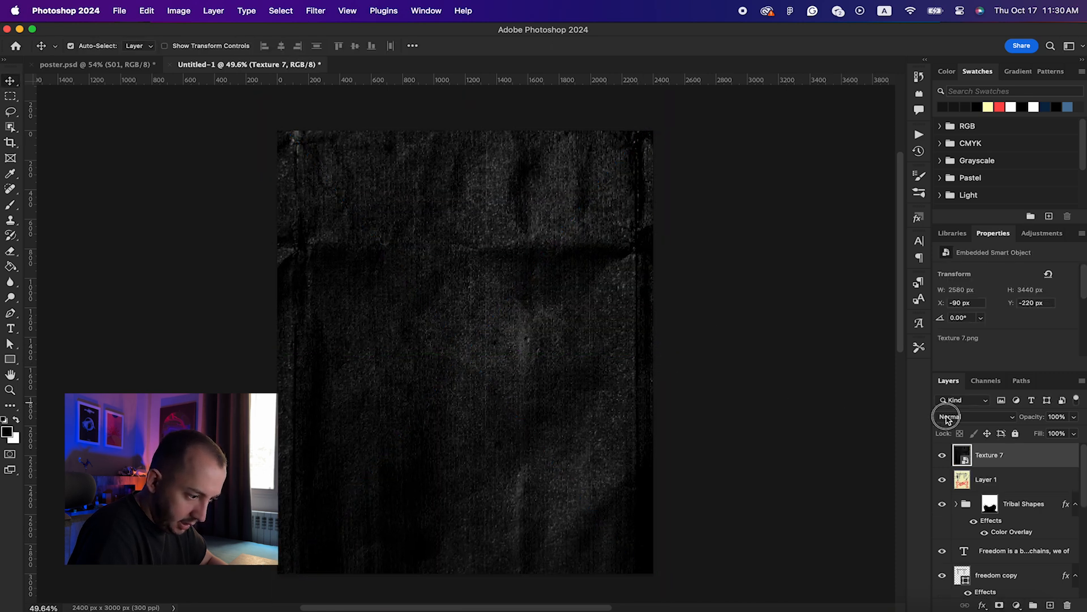
Step: Set the Texture 7 layer to Screen blend mode and duplicate it
left_click(947, 419)
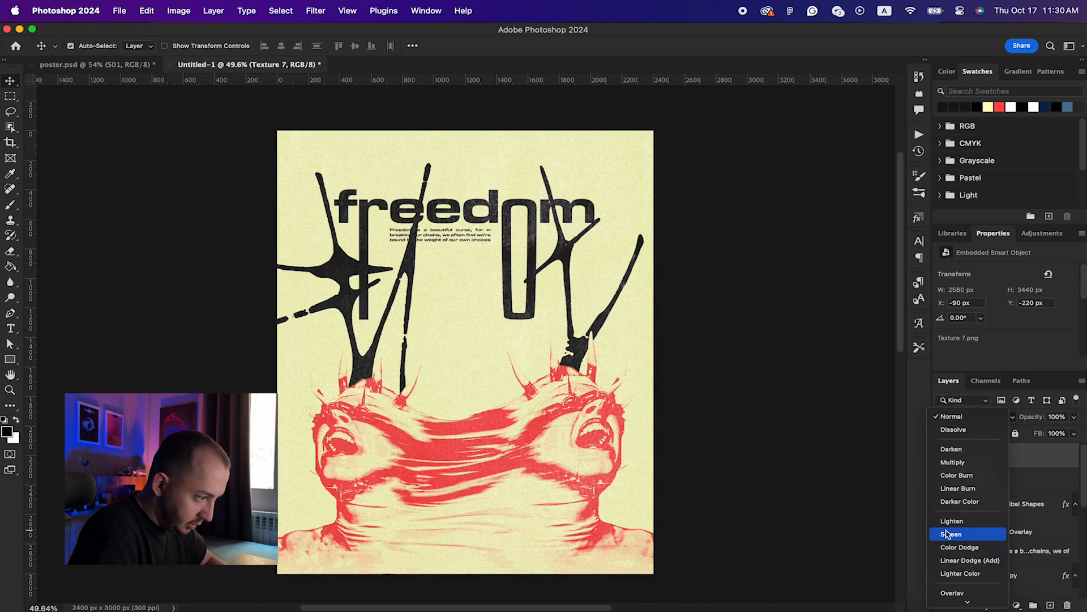
left_click(947, 534)
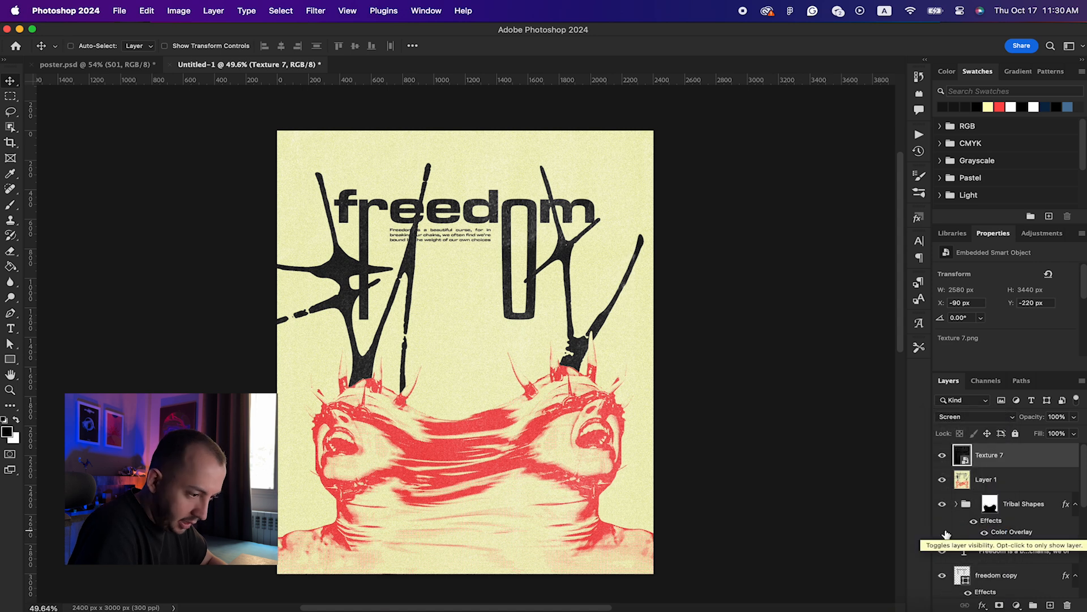
key("super+j")
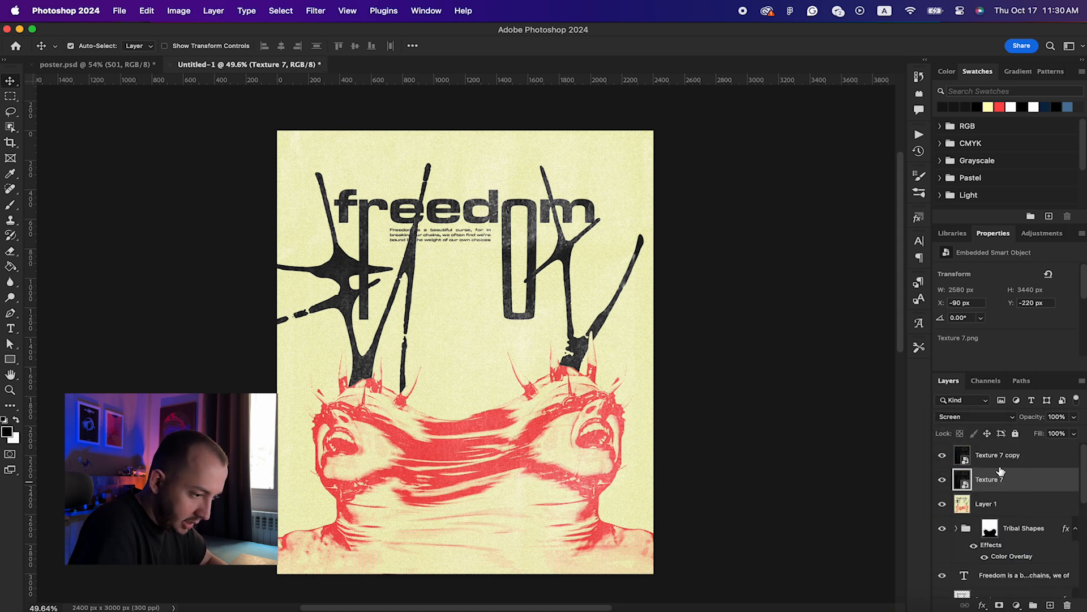
Step: Invert the texture and switch its blend mode to Darken
key("super+i")
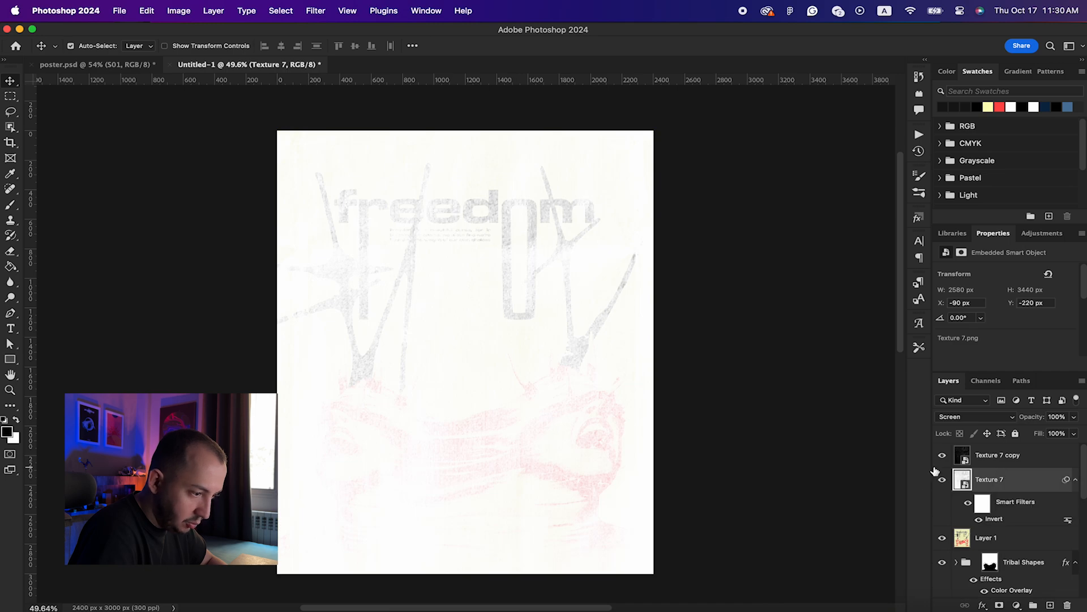
left_click(957, 416)
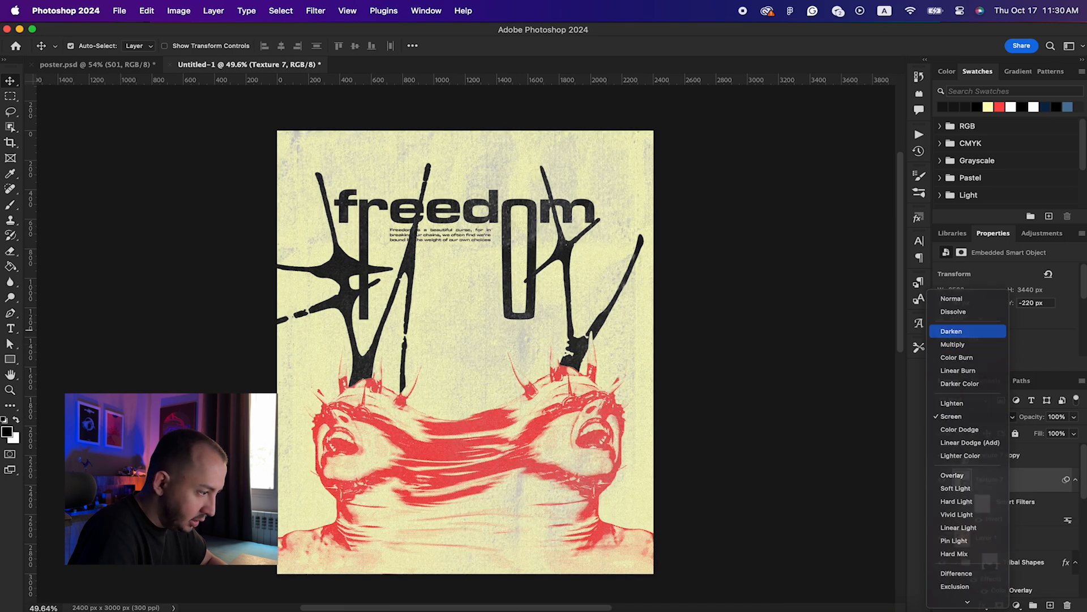
left_click(968, 330)
scroll(652, 329, "up", 5)
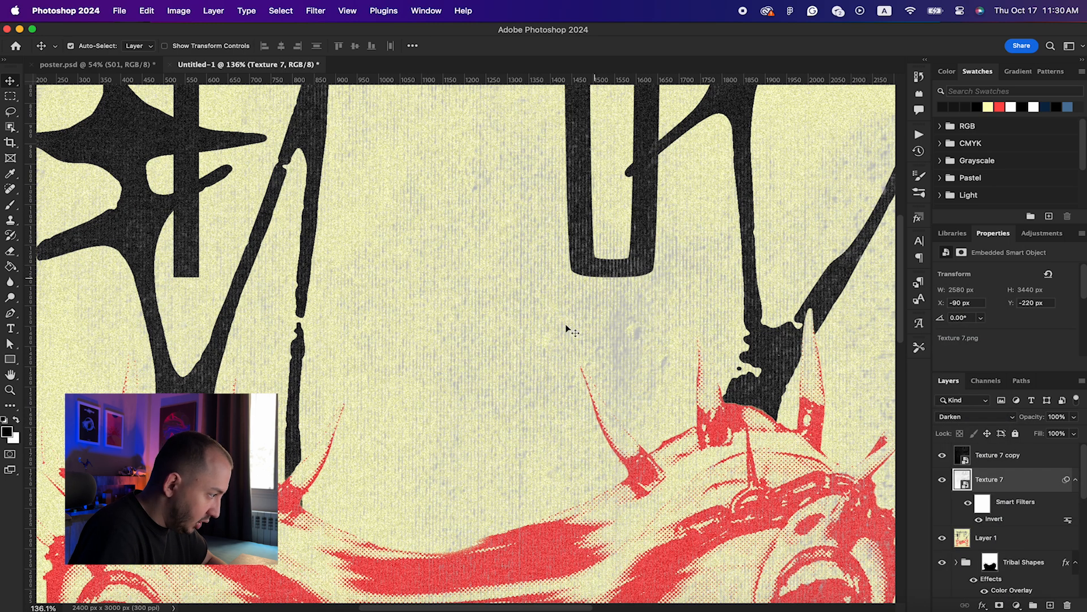
scroll(462, 419, "down", 4)
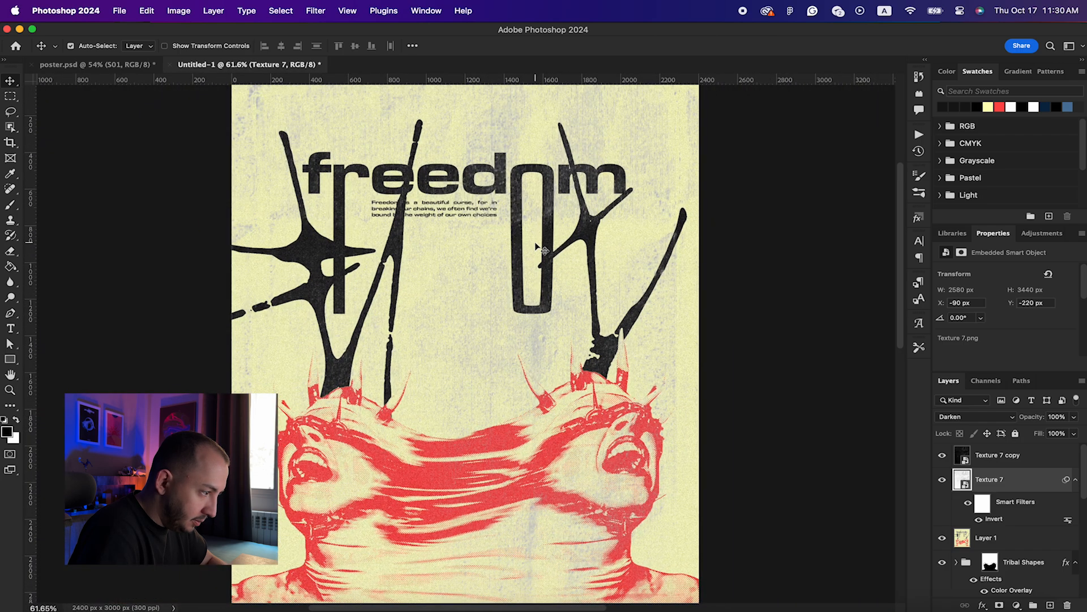
scroll(558, 235, "up", 3)
scroll(559, 236, "right", 2)
scroll(589, 315, "up", 6)
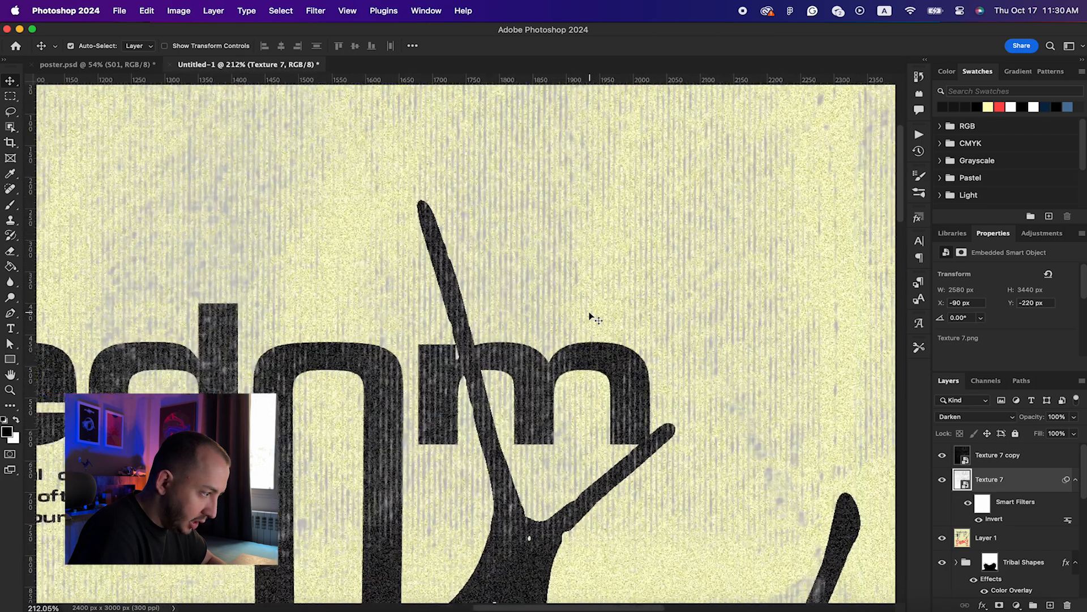
scroll(589, 315, "down", 8)
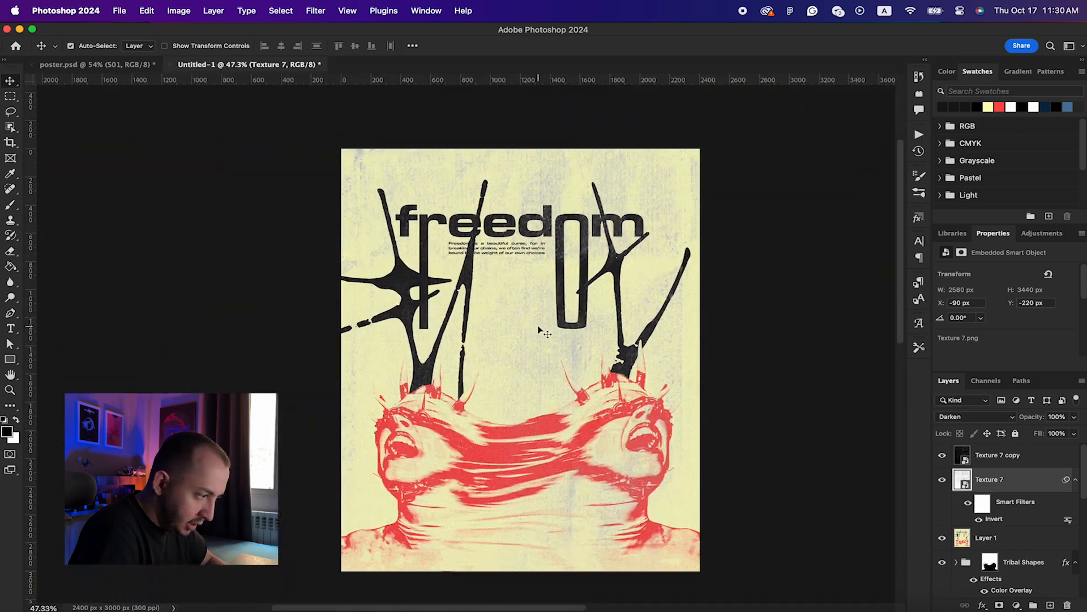
Step: Apply Levels to the texture, brightening midtones and highlights and raising the black point
key("super+l")
left_click_drag(752, 167, 837, 166)
left_click_drag(830, 302, 802, 304)
left_click_drag(910, 302, 908, 304)
left_click_drag(750, 302, 805, 303)
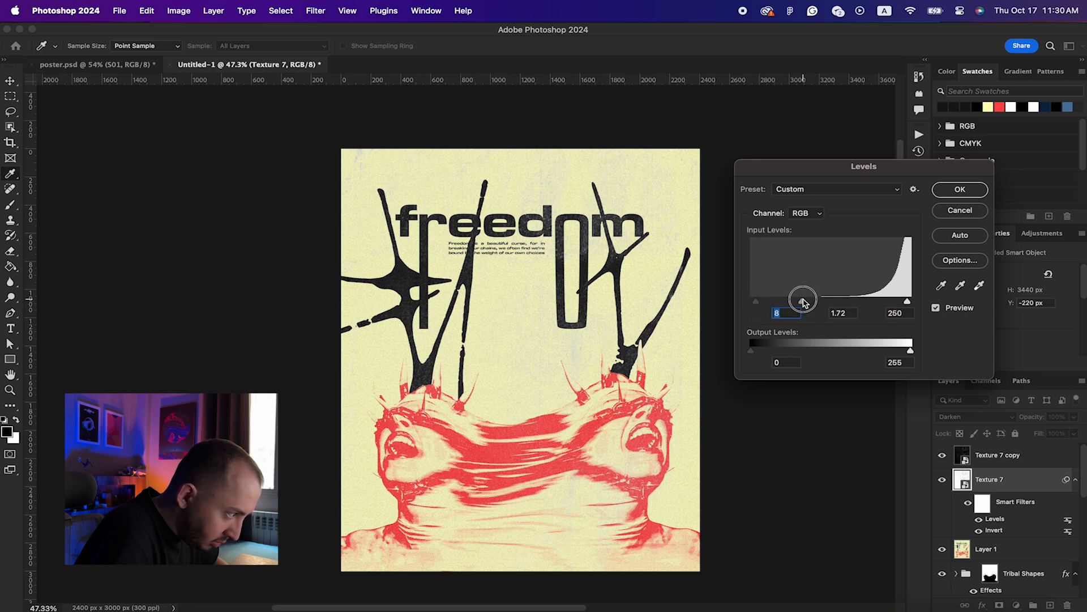
key("Return")
scroll(641, 344, "down", 2)
scroll(641, 344, "right", 2)
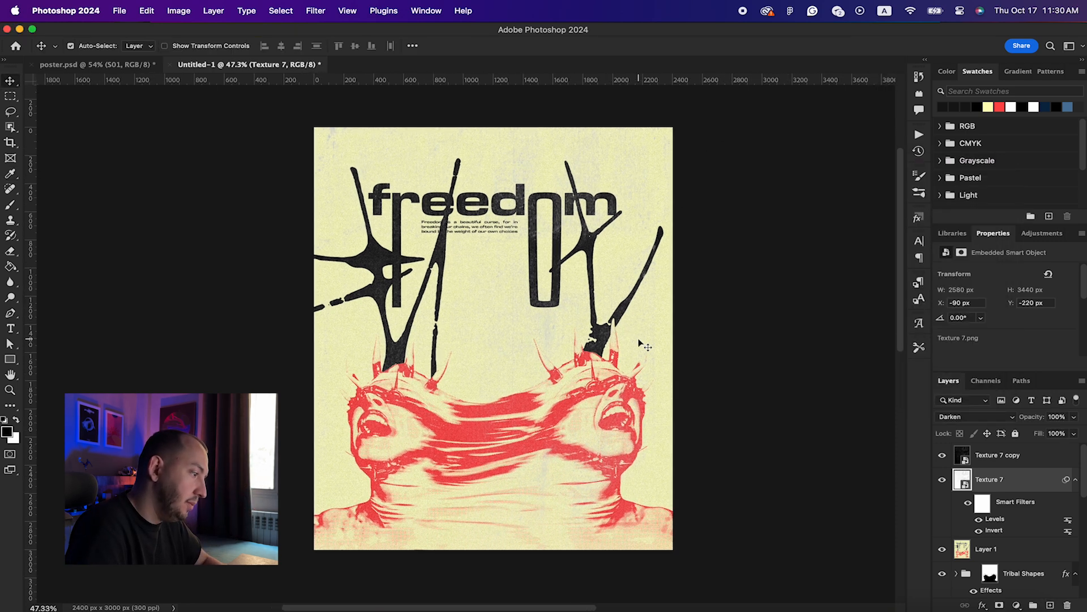
scroll(641, 344, "right", 1)
scroll(641, 344, "up", 3)
scroll(640, 344, "down", 2)
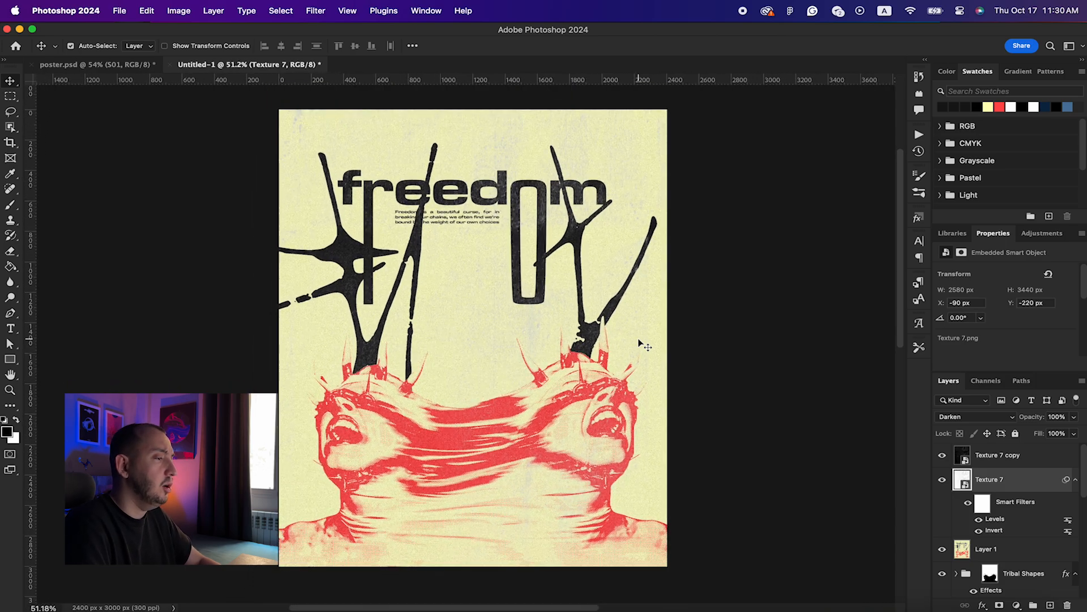